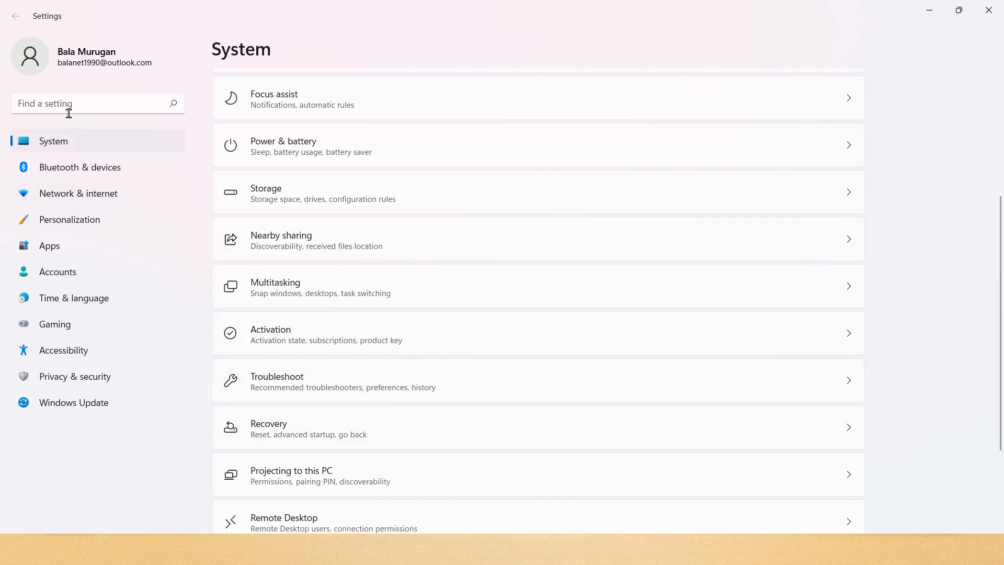
Step: Run the Windows Update troubleshooter from the other troubleshooters in System settings and close it after the diagnosis
{"action": "left_click", "coordinate": [65, 104]}
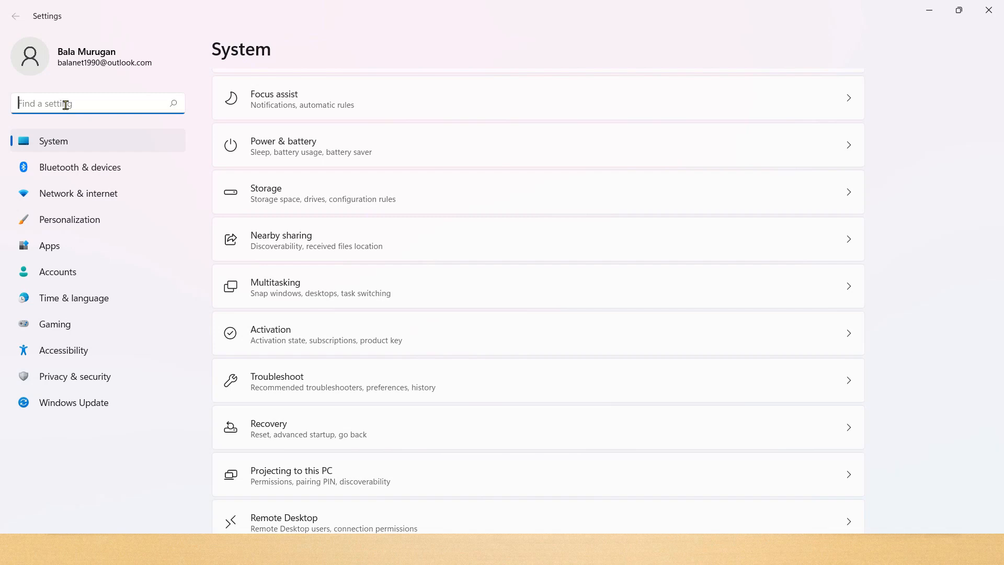
{"action": "left_click", "coordinate": [297, 387]}
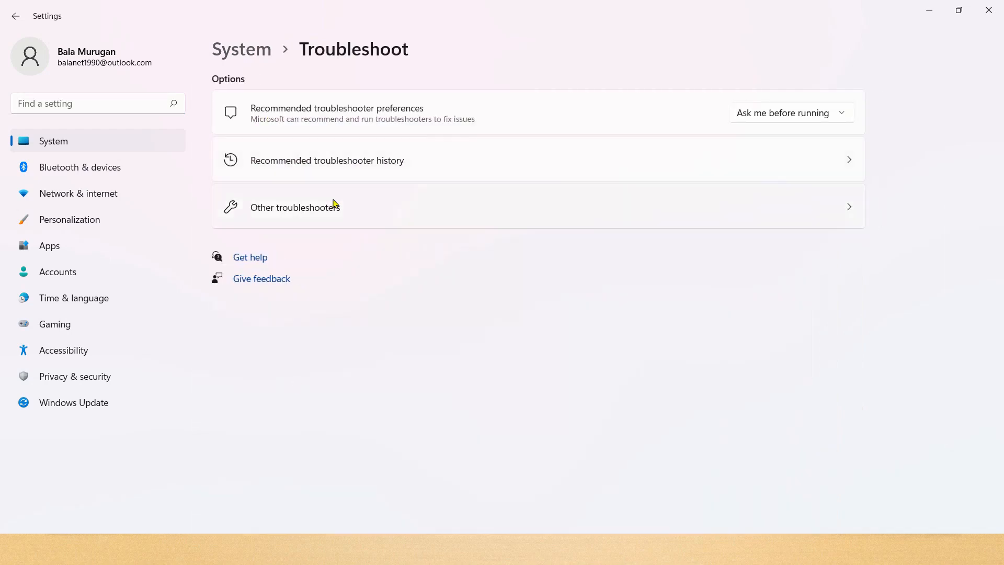
{"action": "left_click", "coordinate": [343, 210]}
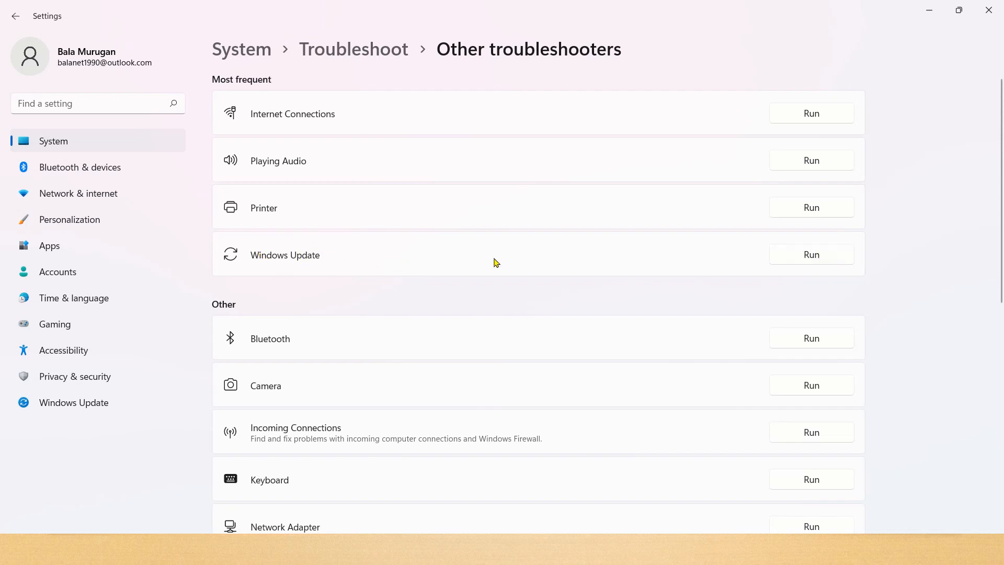
{"action": "left_click", "coordinate": [815, 255]}
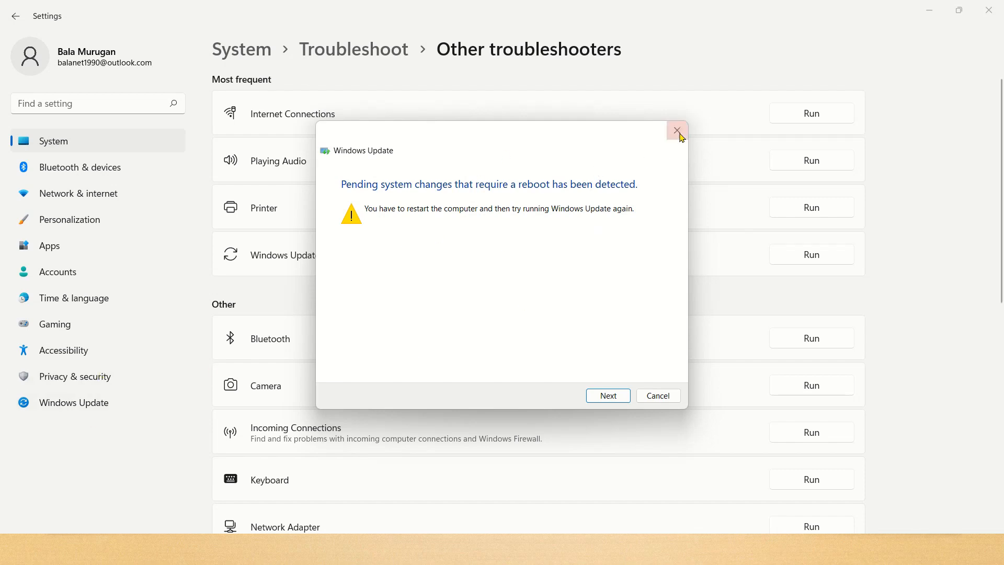
{"action": "left_click", "coordinate": [677, 131]}
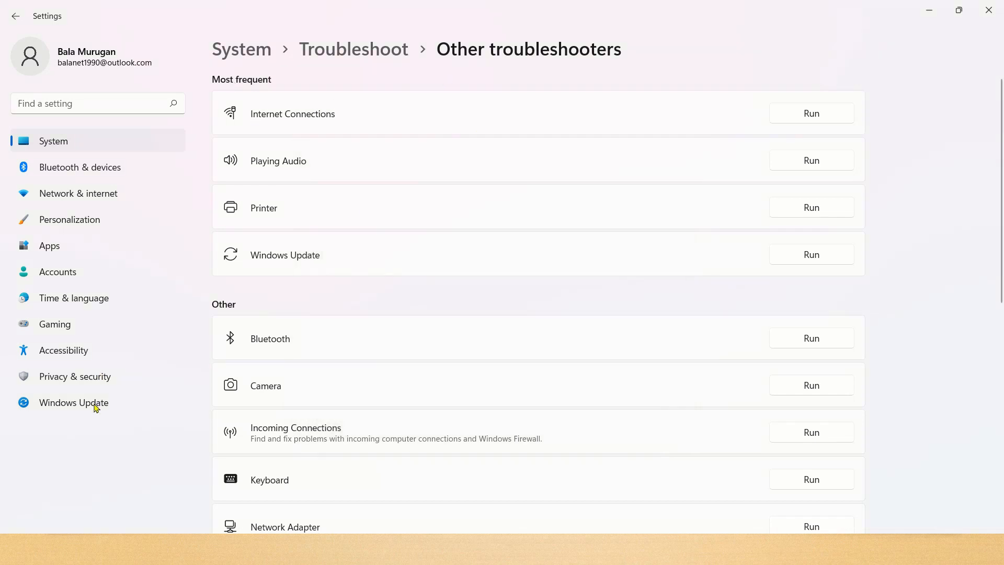
Step: Open the Windows Update page and look at the current update status
{"action": "left_click", "coordinate": [96, 408]}
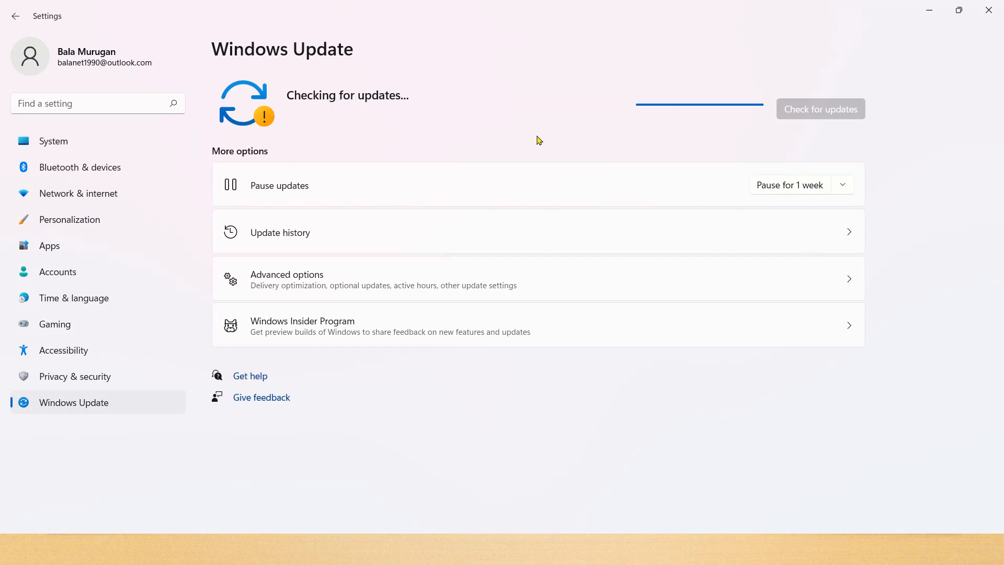
{"action": "mouse_move", "coordinate": [434, 3]}
{"action": "left_click", "coordinate": [417, 25]}
Step: Open the list of other troubleshooters under System troubleshooting and minimize the Settings window
{"action": "left_click", "coordinate": [81, 148]}
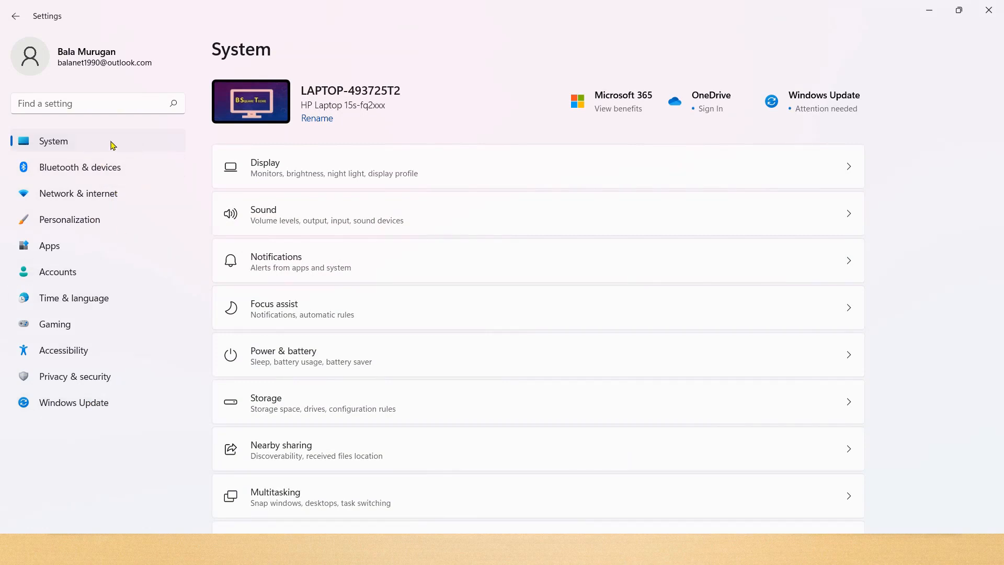
{"action": "scroll", "coordinate": [360, 416], "scroll_direction": "down", "scroll_amount": 2}
{"action": "scroll", "coordinate": [346, 413], "scroll_direction": "down", "scroll_amount": 3}
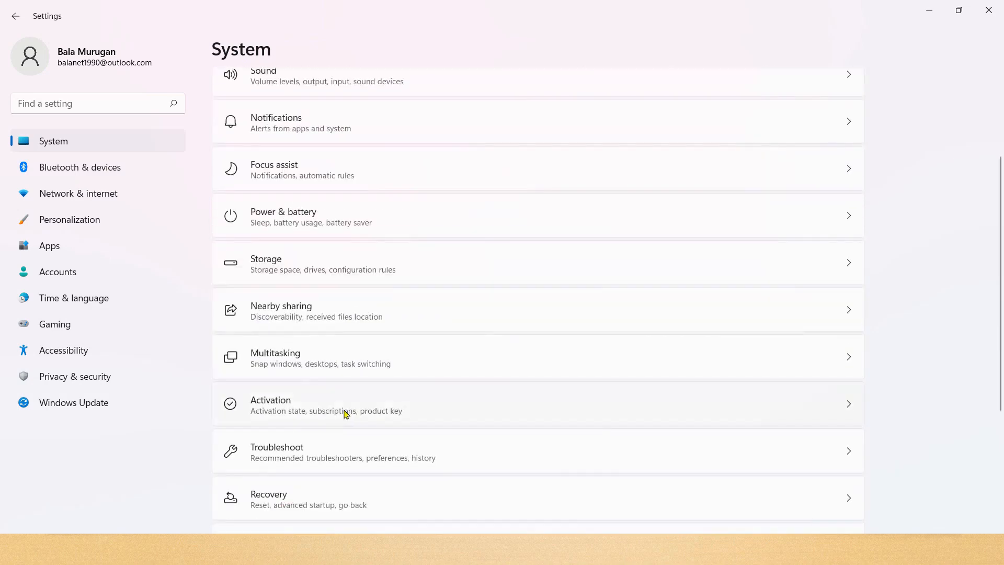
{"action": "left_click", "coordinate": [337, 324]}
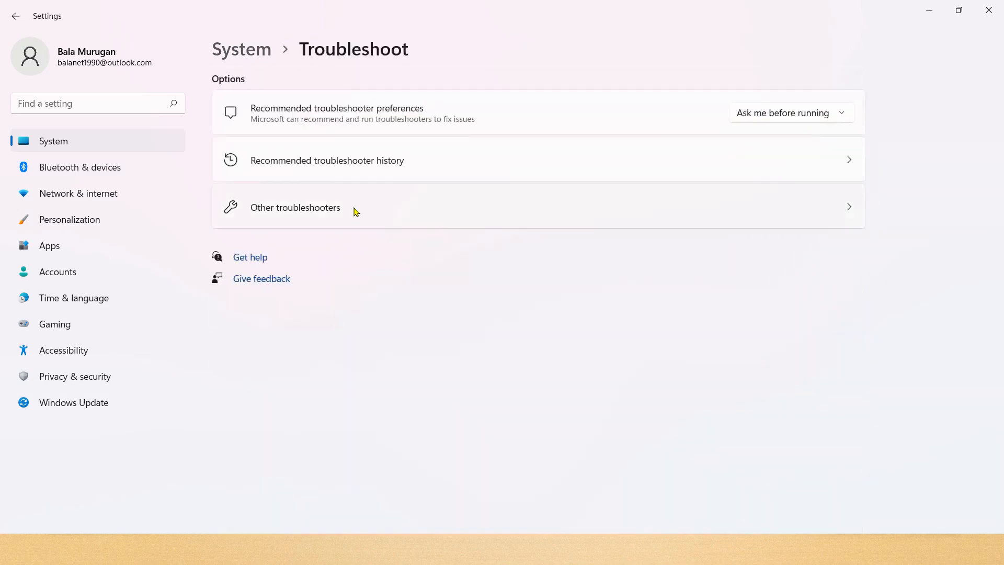
{"action": "left_click", "coordinate": [353, 208]}
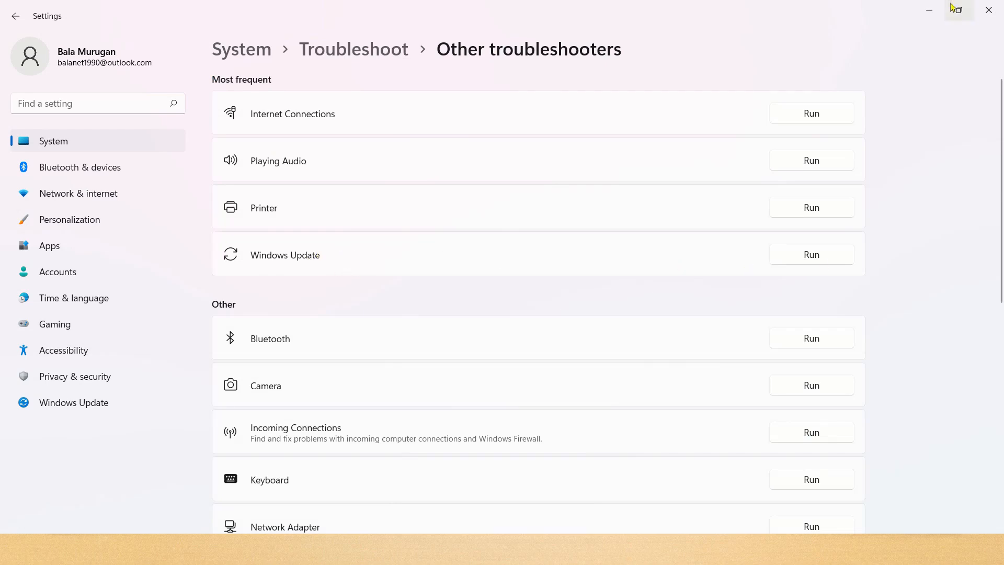
{"action": "left_click", "coordinate": [929, 10]}
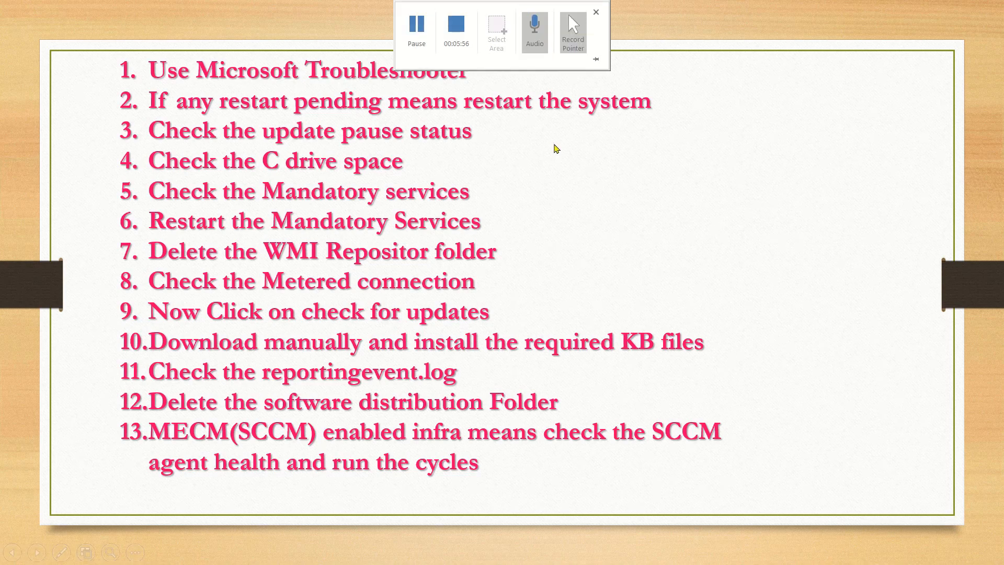
Step: Leave the slide show for the desktop, switch back to Settings and view the Windows Update page
{"action": "key", "text": "super+d"}
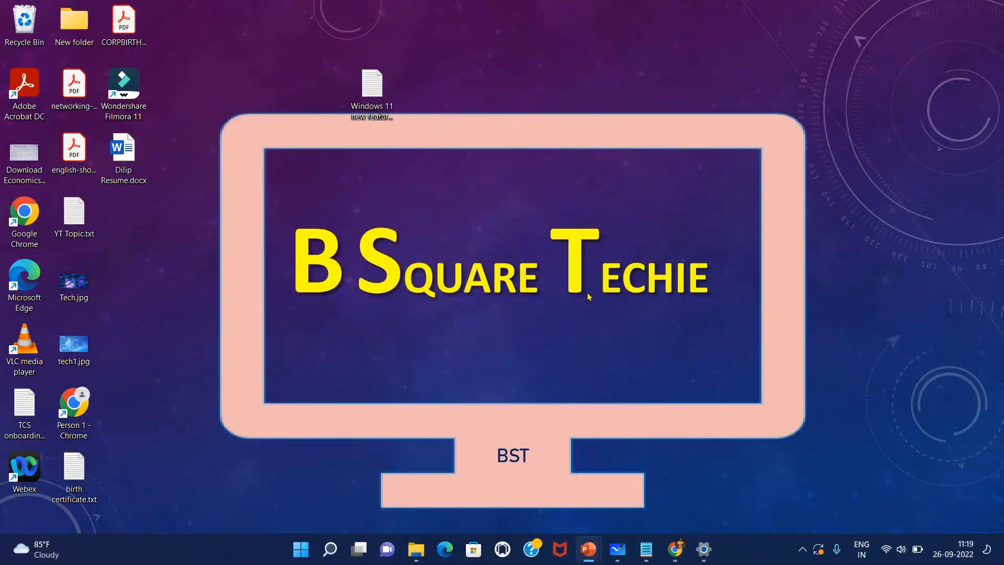
{"action": "left_click", "coordinate": [703, 549]}
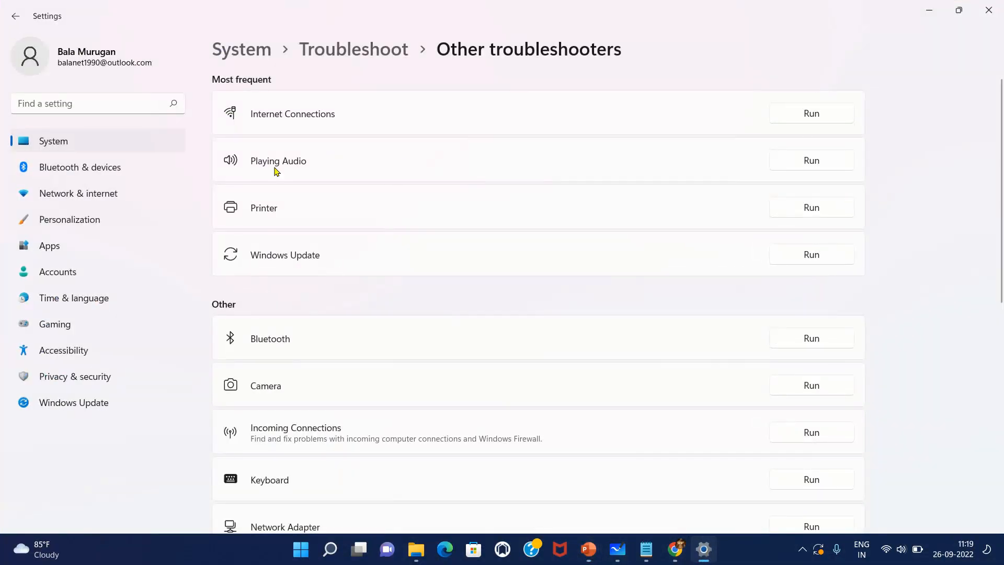
{"action": "left_click", "coordinate": [88, 404]}
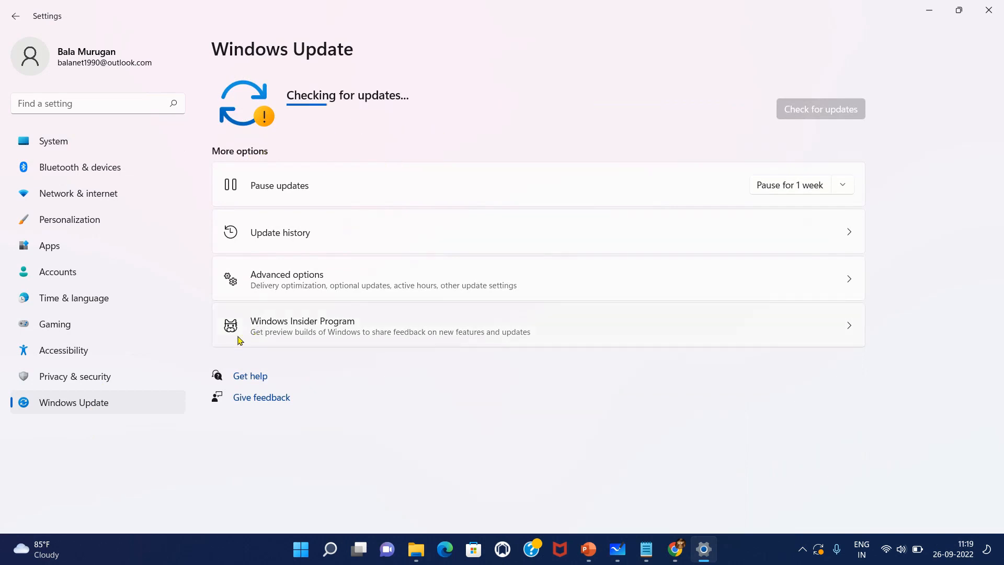
Step: Go back to the other troubleshooters in System settings and run the Windows Update troubleshooter again
{"action": "left_click", "coordinate": [80, 144]}
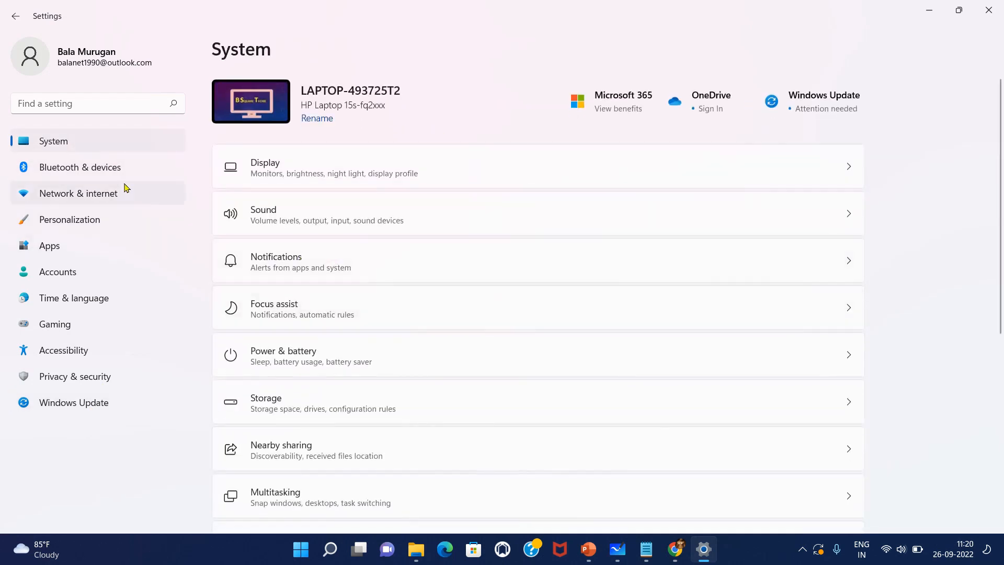
{"action": "scroll", "coordinate": [455, 448], "scroll_direction": "down", "scroll_amount": 5}
{"action": "scroll", "coordinate": [368, 424], "scroll_direction": "down", "scroll_amount": 2}
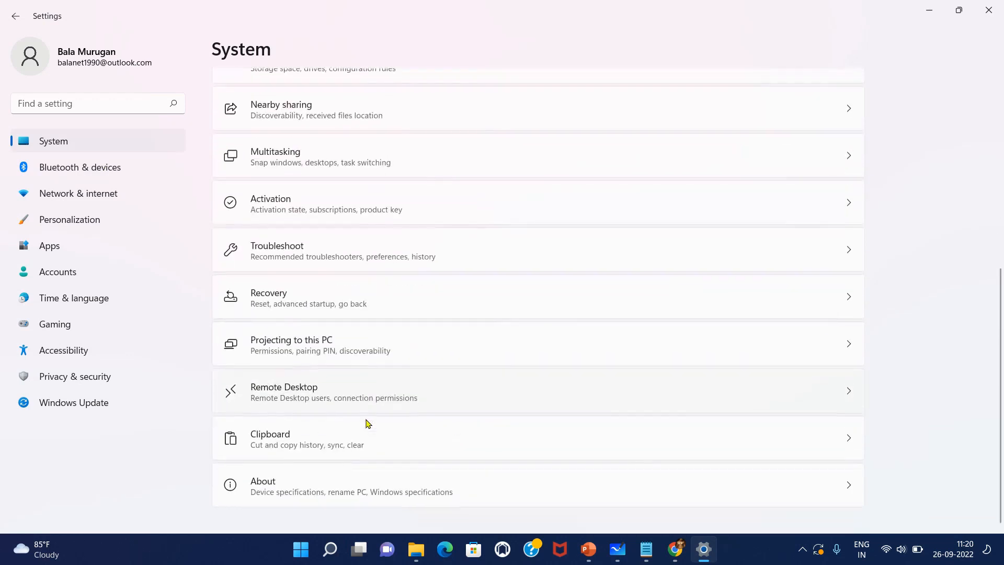
{"action": "left_click", "coordinate": [372, 253]}
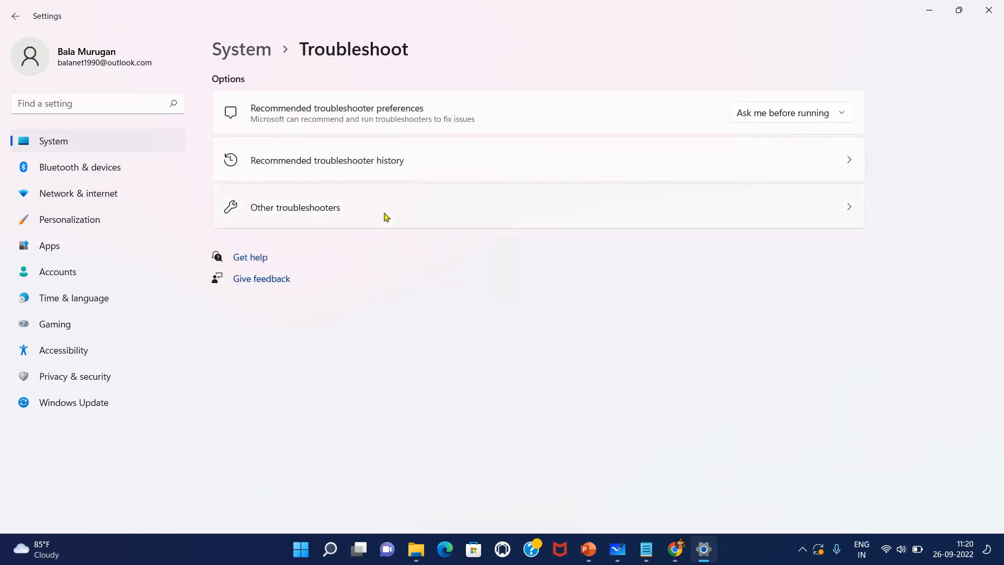
{"action": "left_click", "coordinate": [354, 215]}
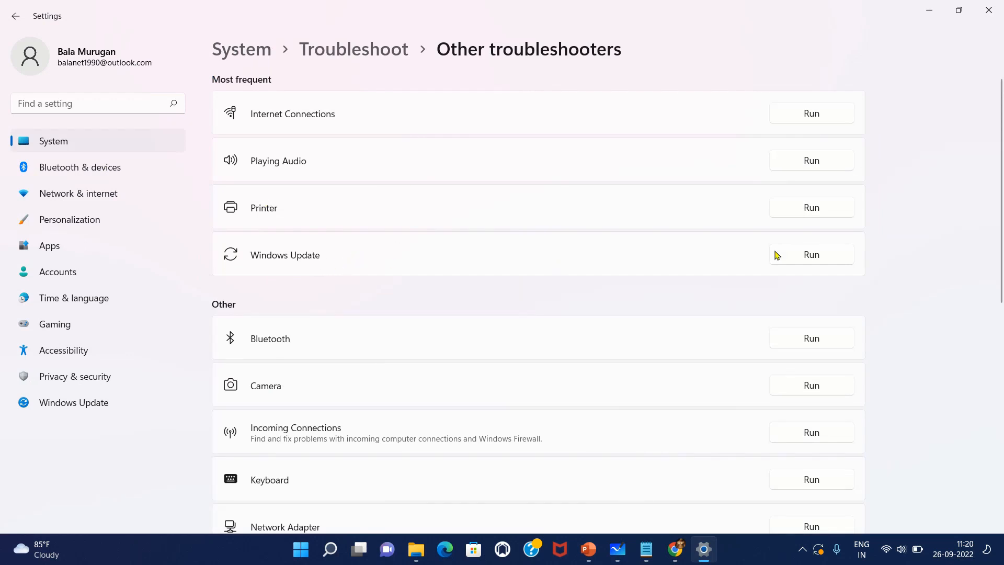
{"action": "left_click", "coordinate": [812, 254]}
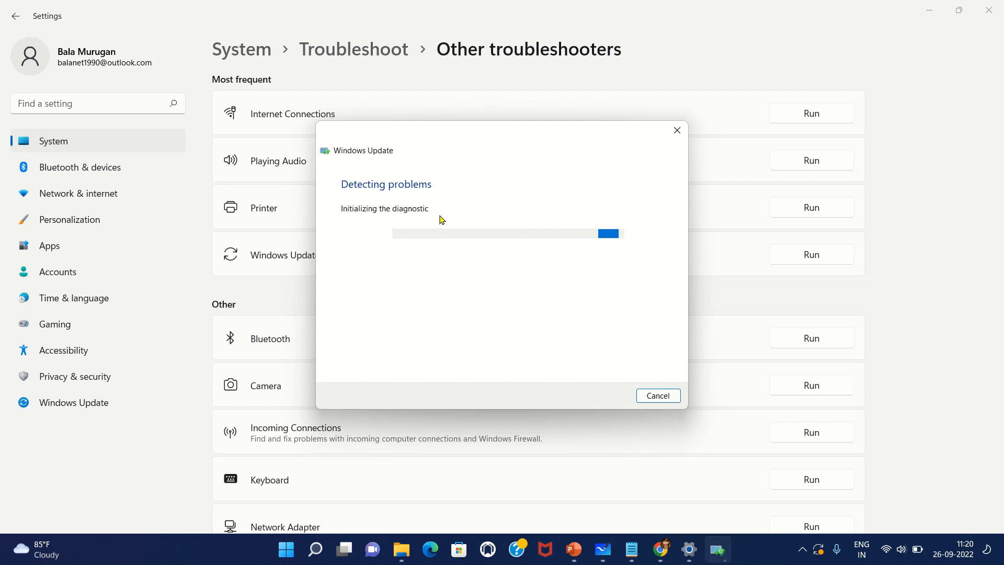
{"action": "mouse_move", "coordinate": [471, 8]}
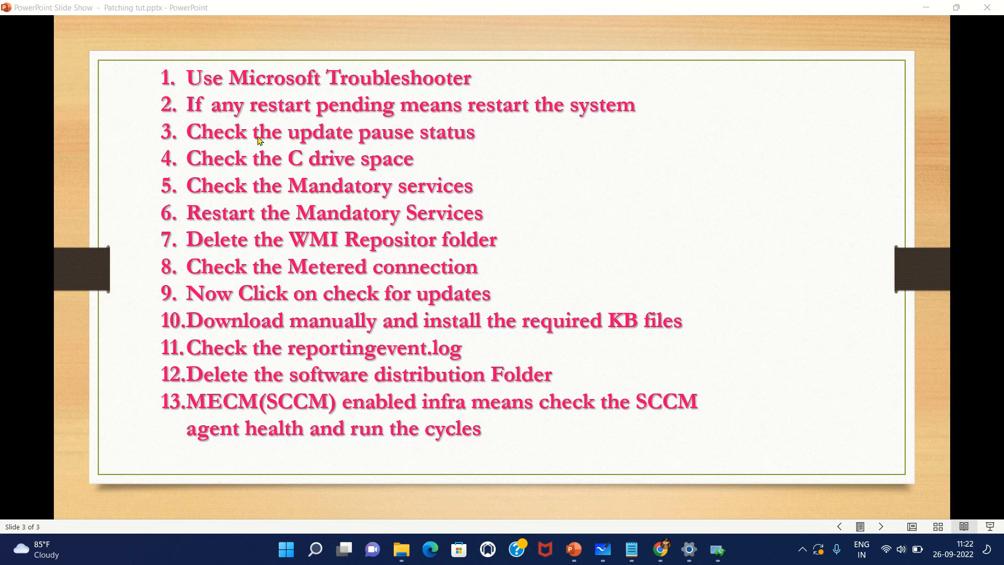
Step: Minimize the PowerPoint checklist slide and cancel out of the Windows Update troubleshooter
{"action": "left_click", "coordinate": [483, 140]}
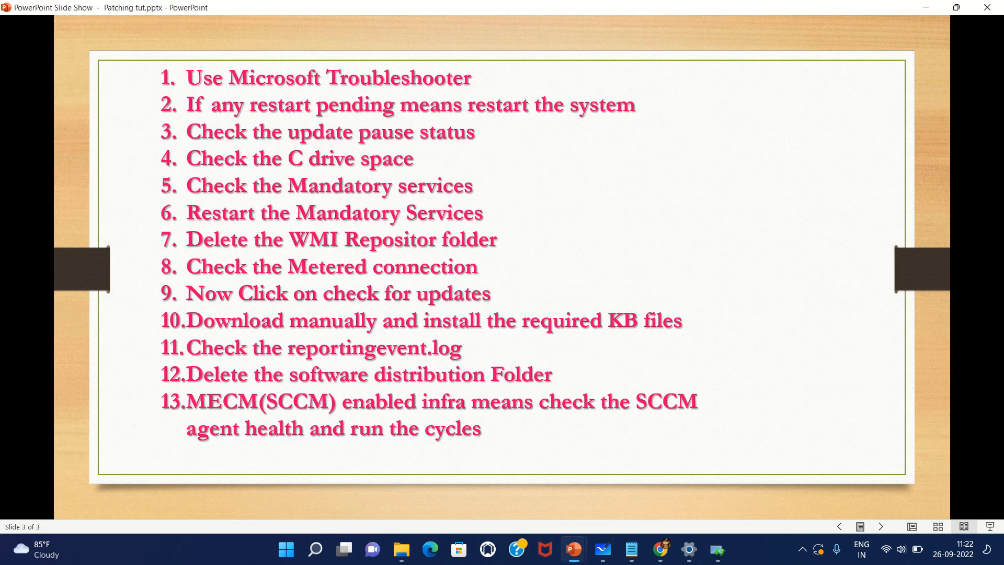
{"action": "left_click", "coordinate": [925, 6]}
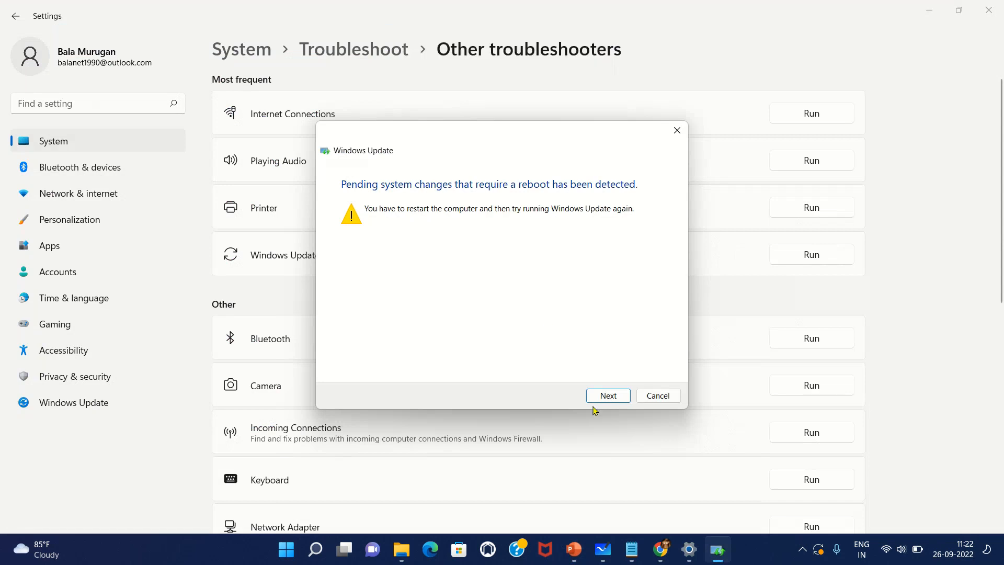
{"action": "left_click", "coordinate": [658, 396]}
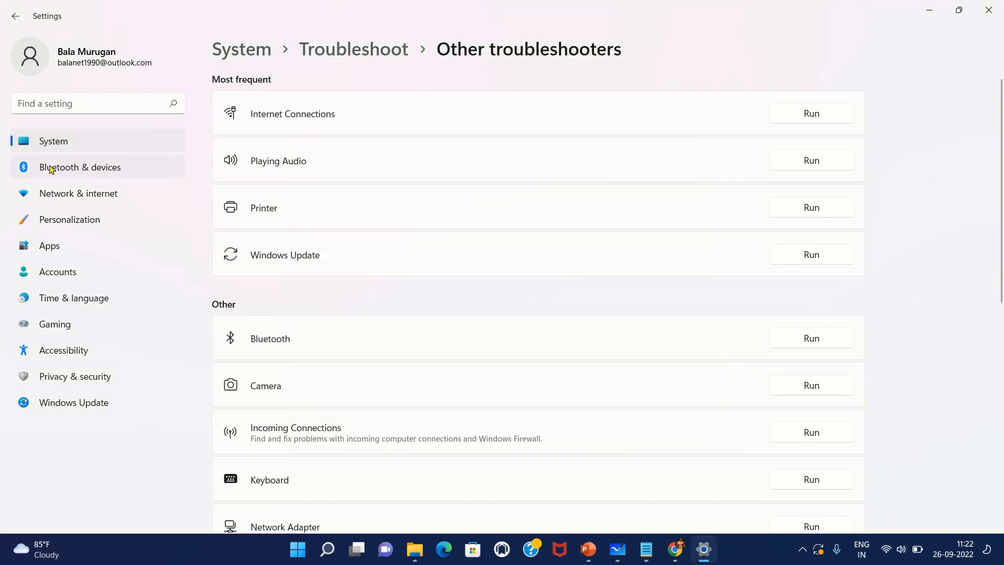
Step: Check the update pause status on the Windows Update page and review the available pause durations
{"action": "left_click", "coordinate": [84, 403]}
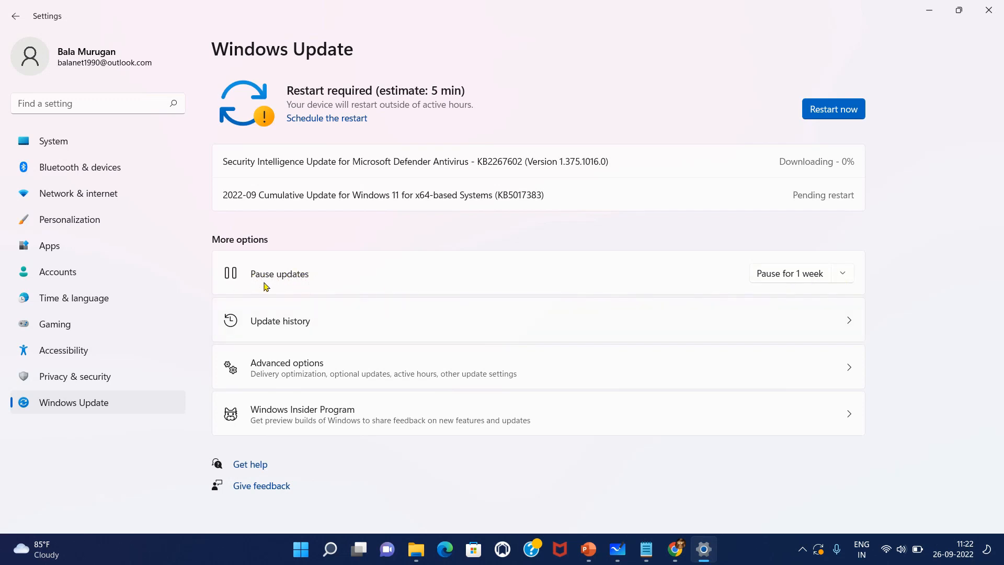
{"action": "left_click", "coordinate": [843, 276]}
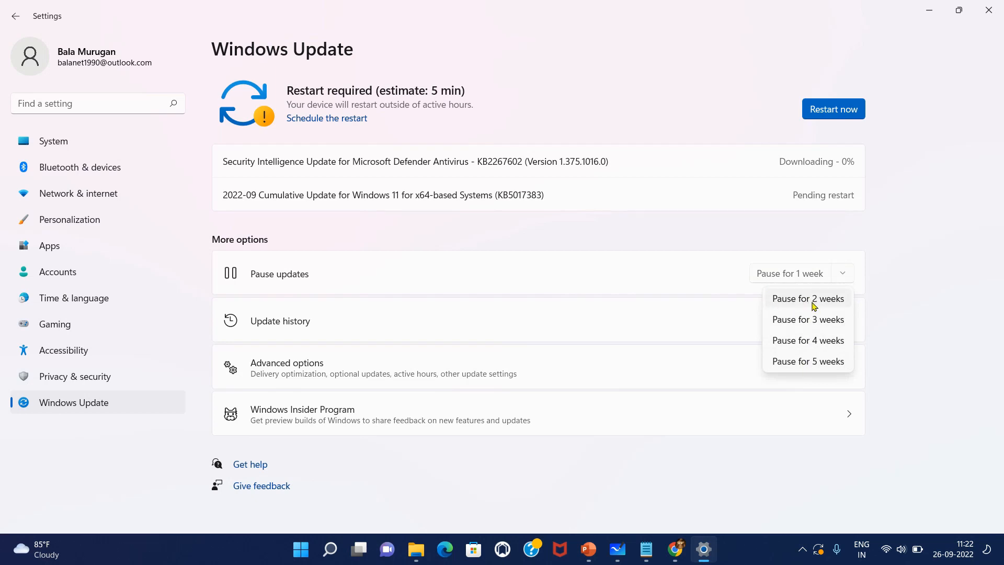
{"action": "left_click", "coordinate": [716, 274]}
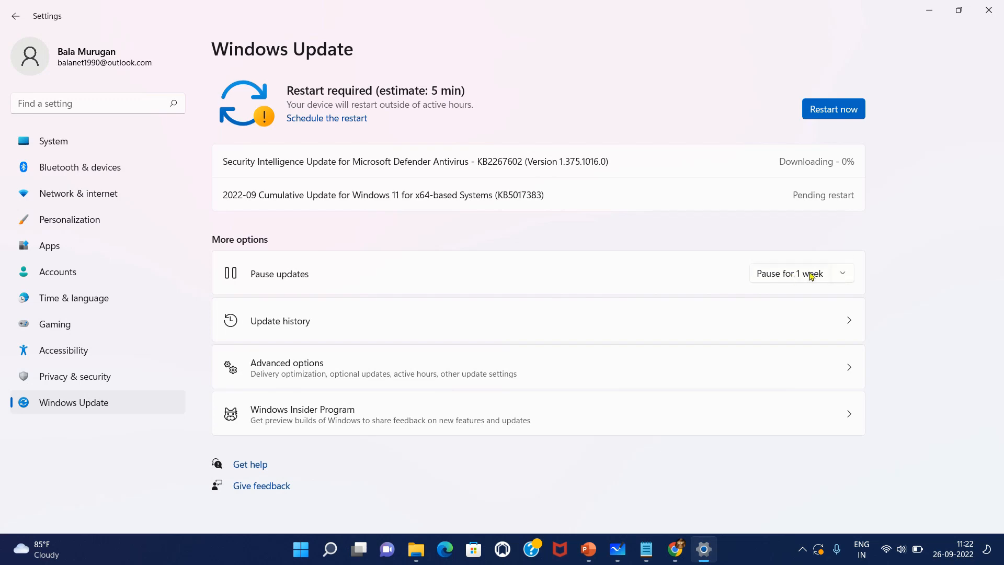
{"action": "left_click", "coordinate": [842, 275]}
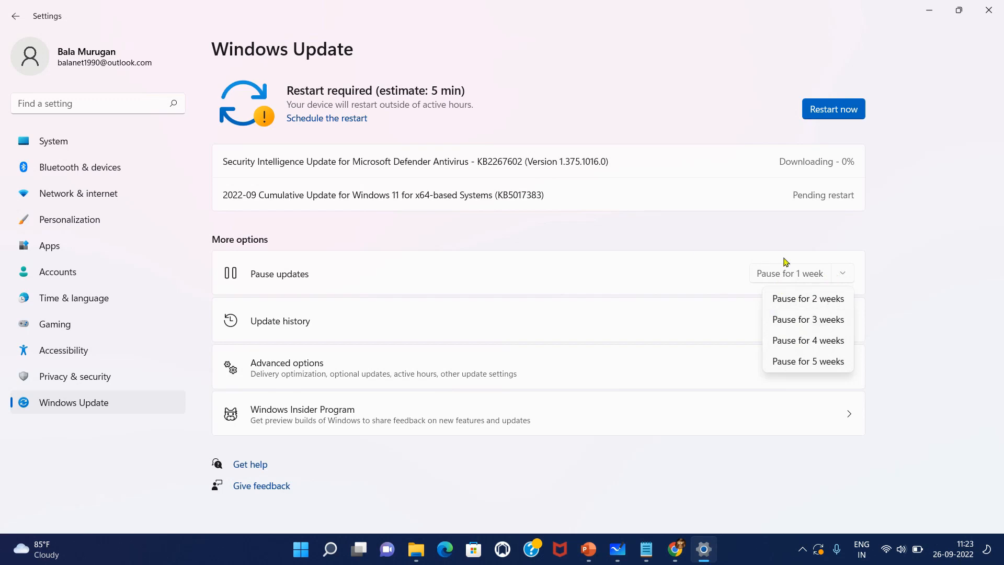
Step: Switch to the PowerPoint slide show to read the troubleshooting checklist, and return to Settings
{"action": "left_click", "coordinate": [581, 550]}
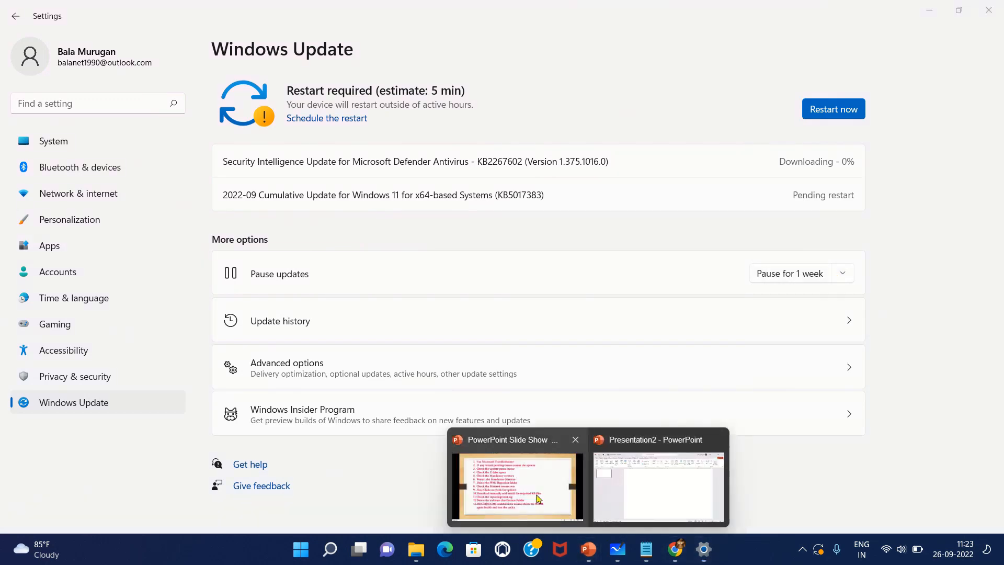
{"action": "left_click", "coordinate": [518, 486]}
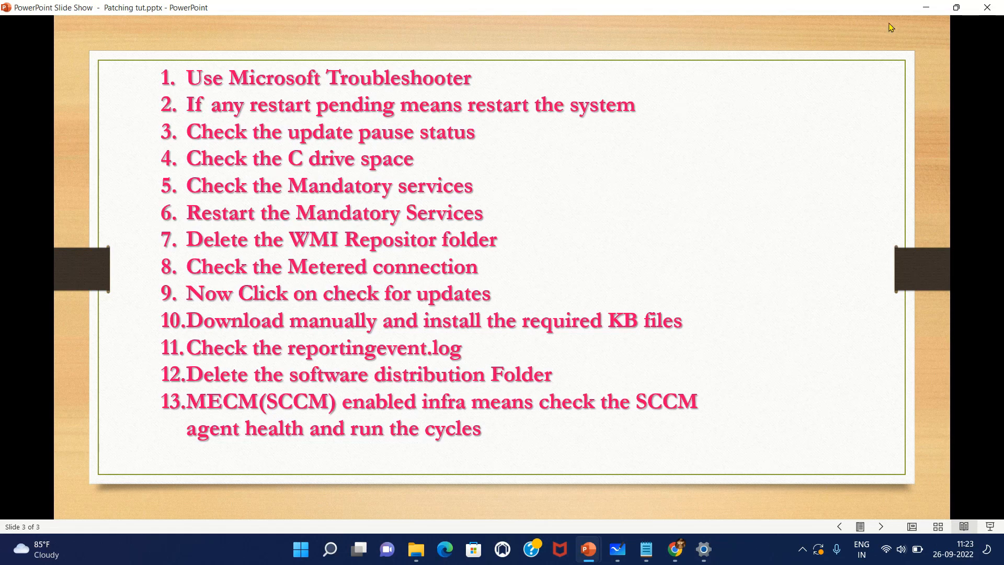
{"action": "left_click", "coordinate": [926, 8]}
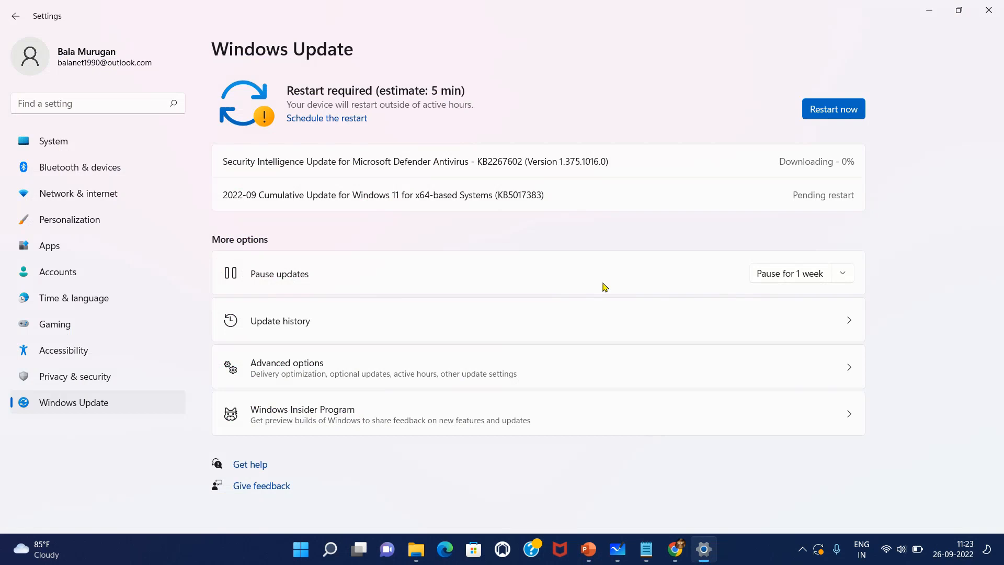
Step: Check the C: drive's free space under This PC in File Explorer and consult the PowerPoint checklist again
{"action": "left_click", "coordinate": [416, 548]}
{"action": "left_click", "coordinate": [43, 122]}
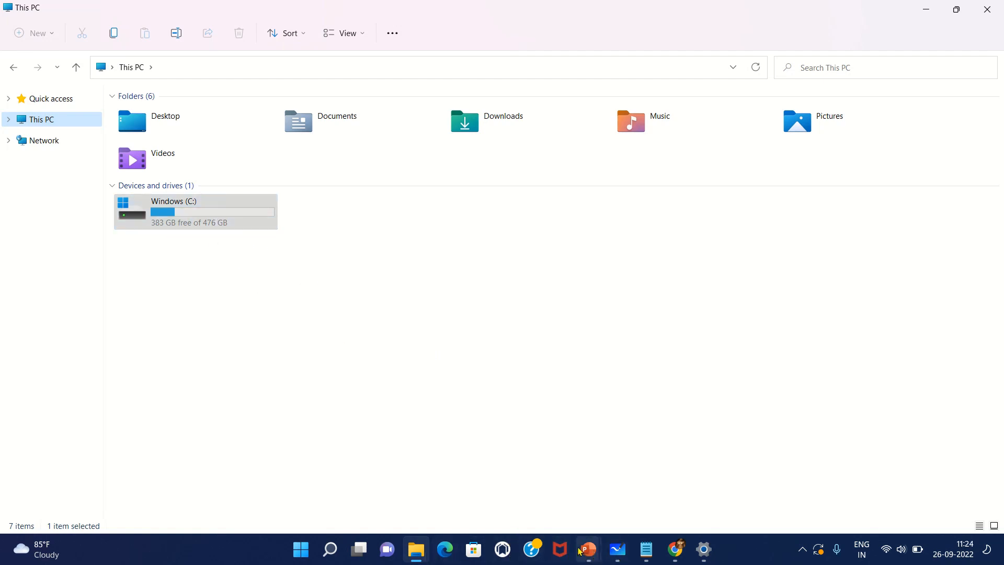
{"action": "mouse_move", "coordinate": [589, 549]}
{"action": "left_click", "coordinate": [558, 511]}
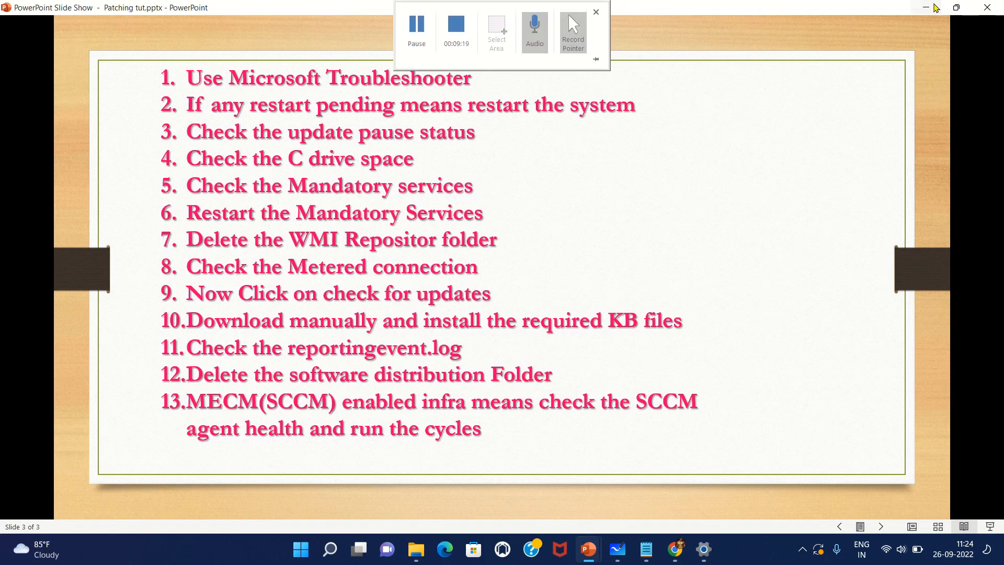
{"action": "left_click", "coordinate": [934, 6]}
Step: Launch the Windows Services console by running services.msc
{"action": "key", "text": "super+r"}
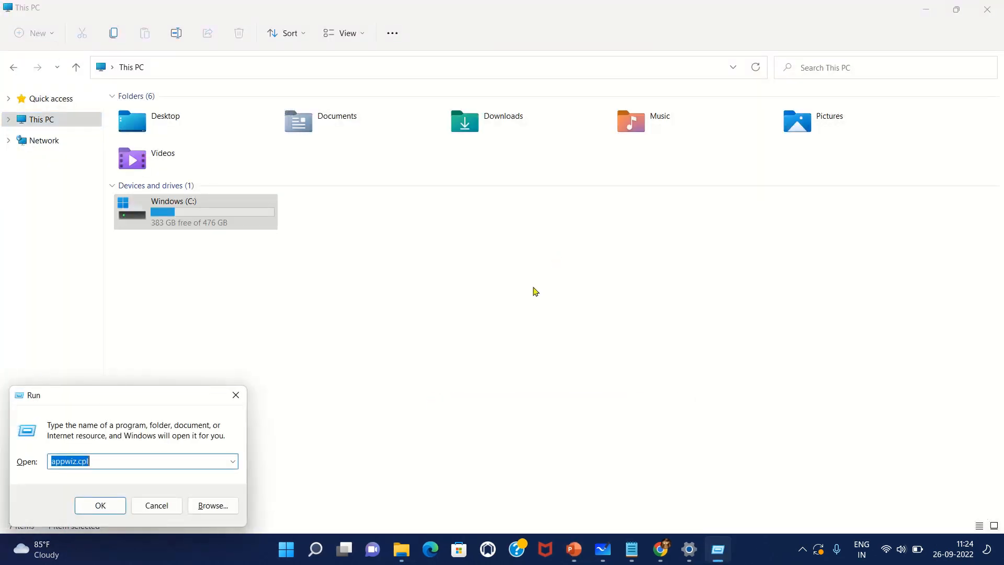
{"action": "type", "text": "services"}
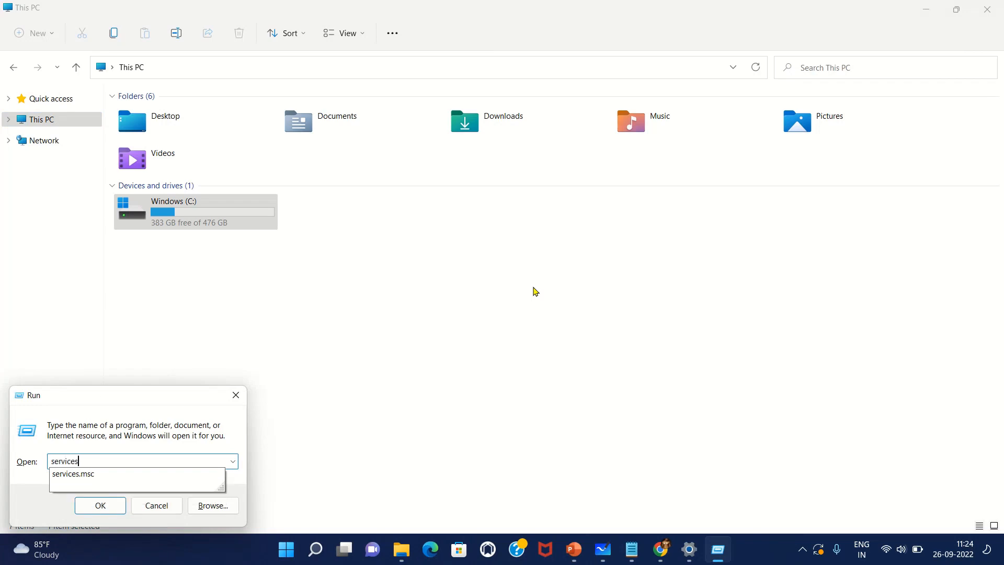
{"action": "key", "text": "Down"}
{"action": "key", "text": "Return"}
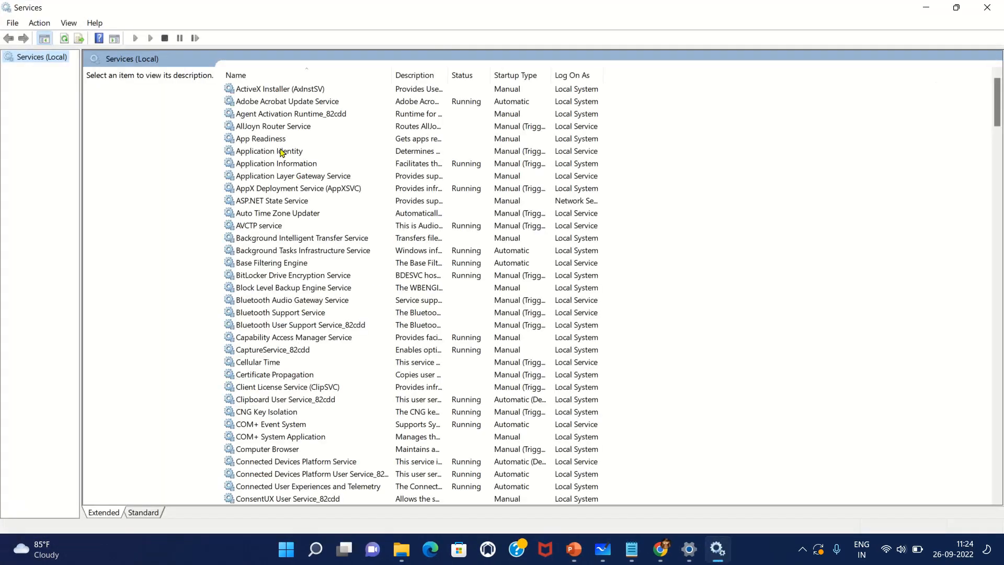
Step: Find the Background Intelligent Transfer Service in the services list and start it
{"action": "left_click", "coordinate": [282, 152]}
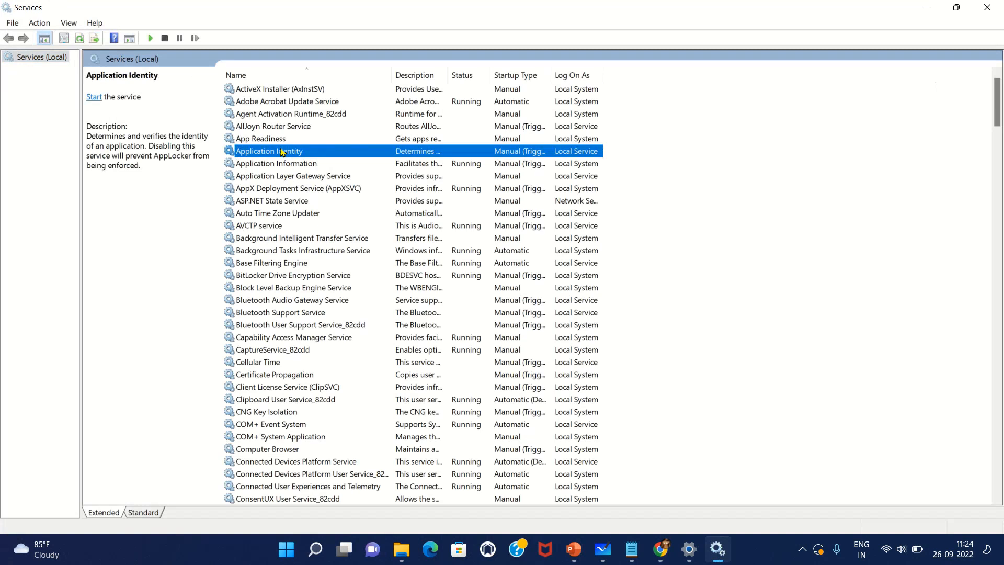
{"action": "left_click", "coordinate": [305, 239]}
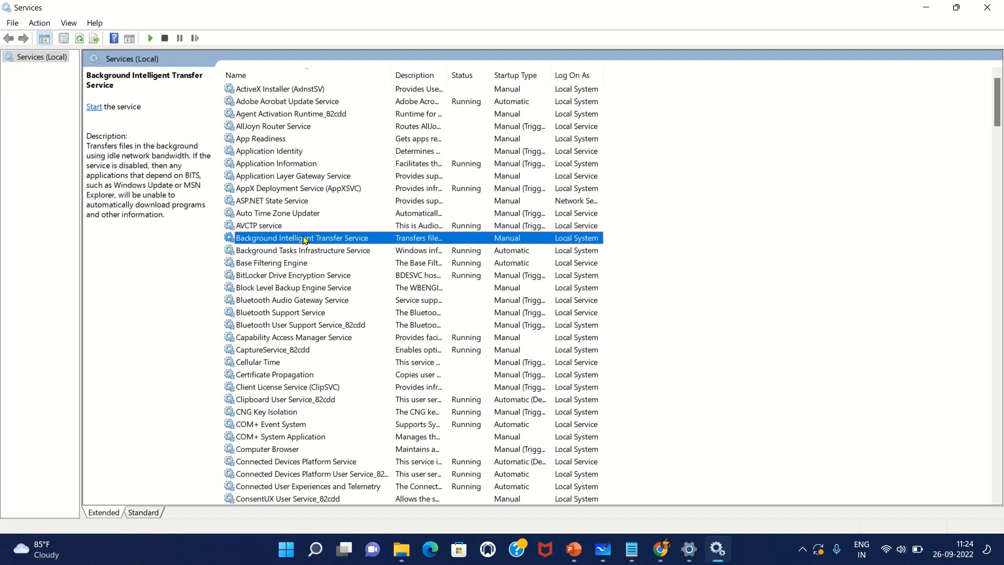
{"action": "key", "text": "Down"}
{"action": "key", "text": "Down"}
{"action": "key", "text": "Down"}
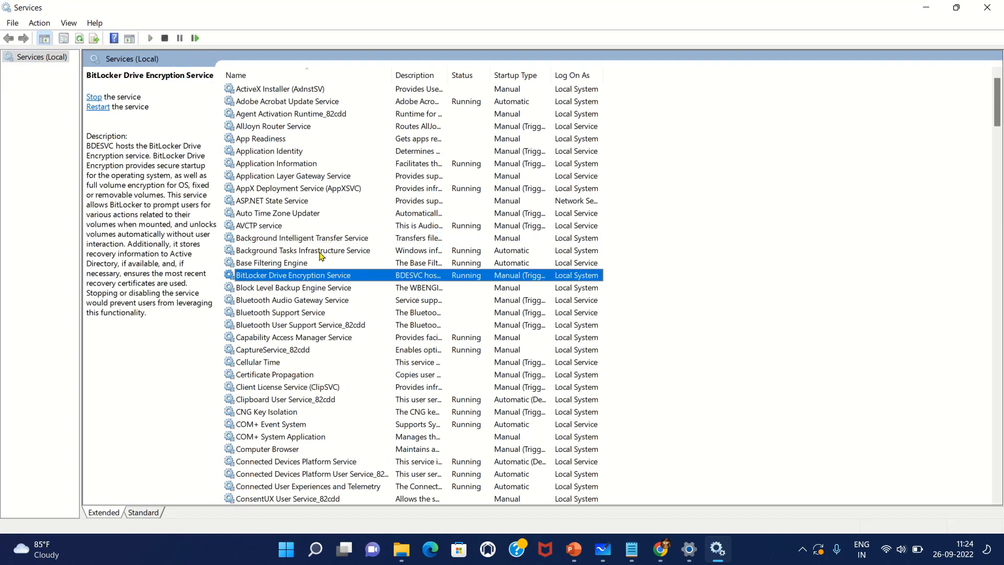
{"action": "left_click", "coordinate": [320, 250]}
{"action": "left_click", "coordinate": [320, 241]}
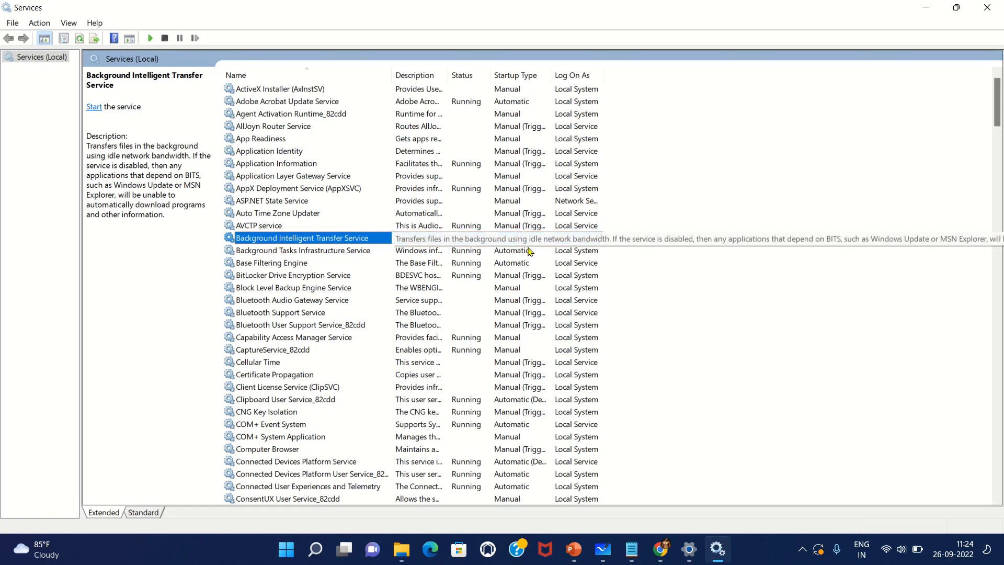
{"action": "right_click", "coordinate": [379, 239]}
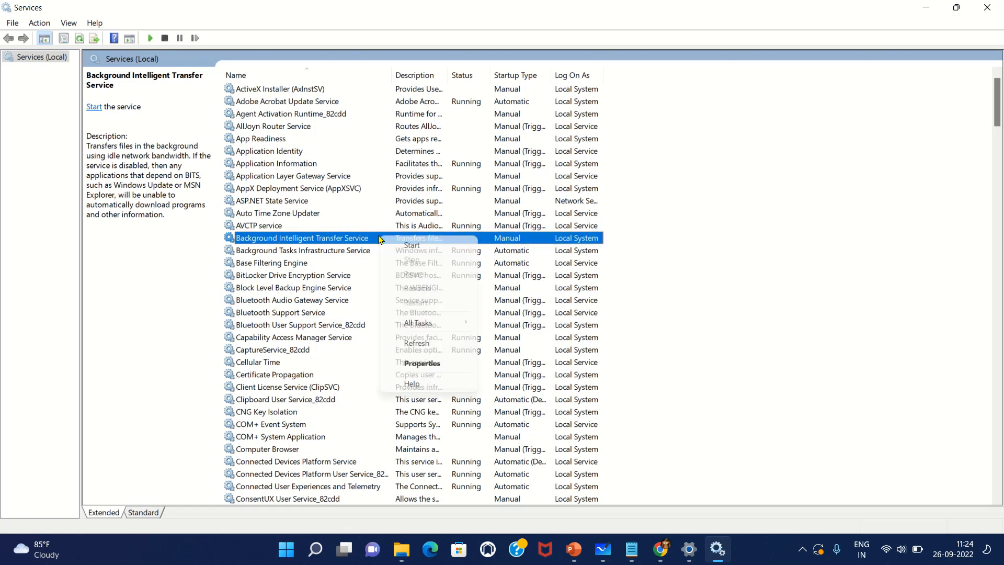
{"action": "left_click", "coordinate": [411, 246]}
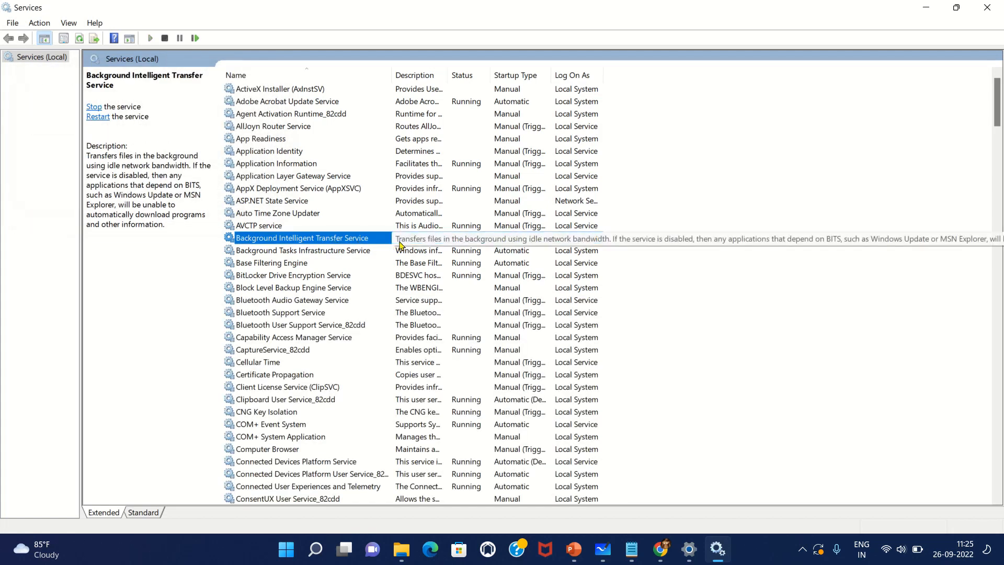
Step: Find the Windows Update service in the list and check its status and startup type
{"action": "left_click", "coordinate": [425, 301]}
{"action": "type", "text": "win"}
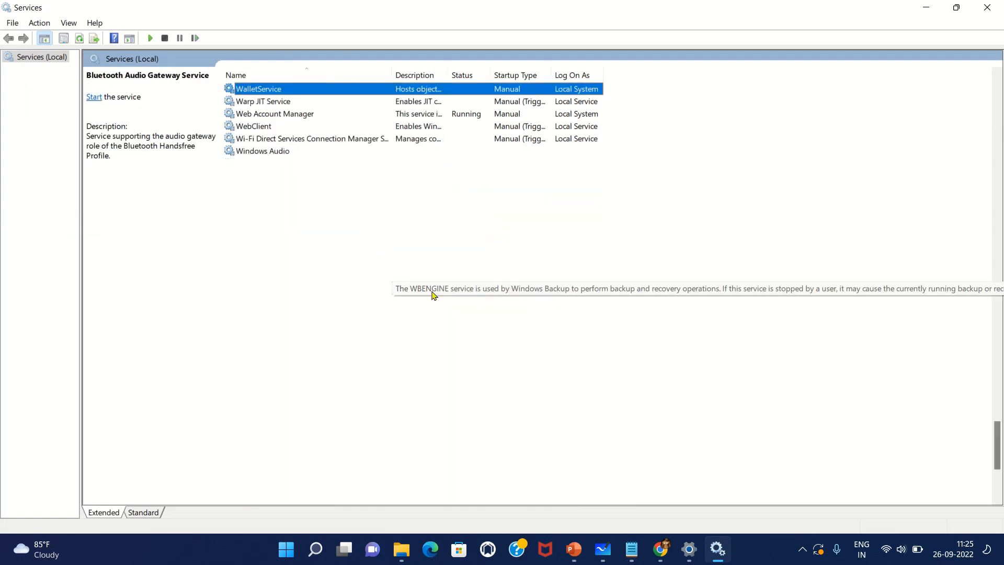
{"action": "left_click", "coordinate": [331, 239]}
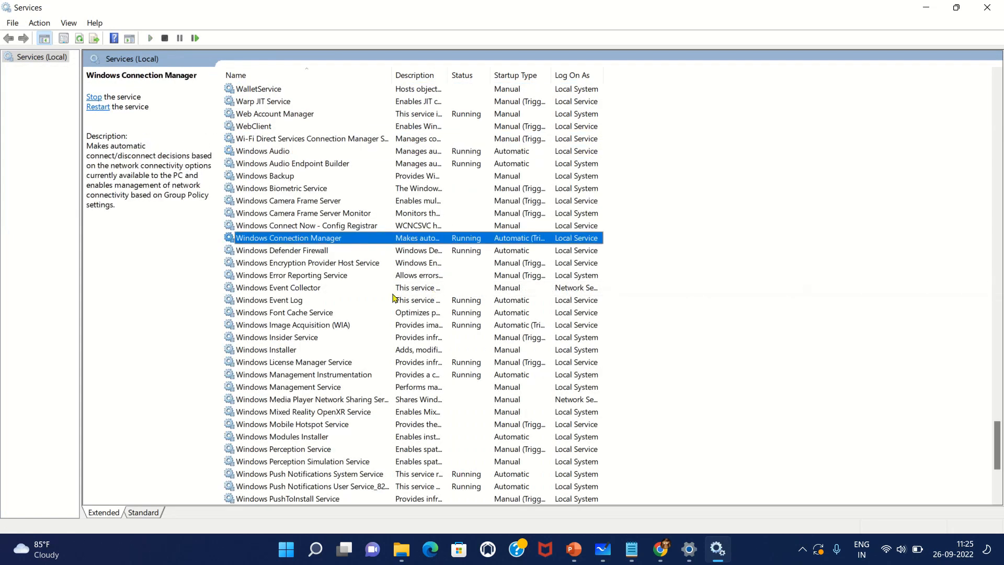
{"action": "scroll", "coordinate": [387, 306], "scroll_direction": "down", "scroll_amount": 6}
{"action": "left_click", "coordinate": [440, 348]}
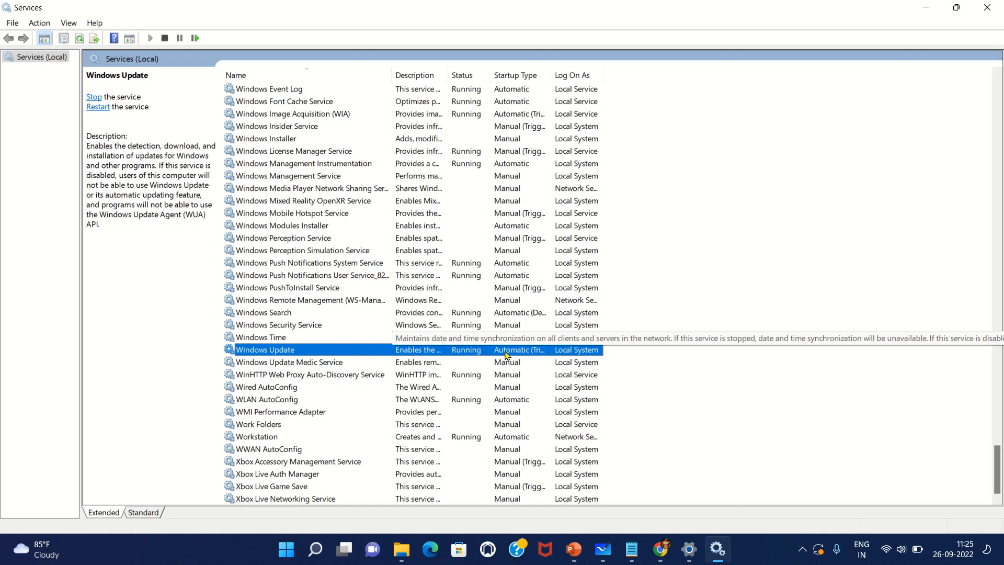
Step: Start the Windows Installer service
{"action": "left_click", "coordinate": [285, 139]}
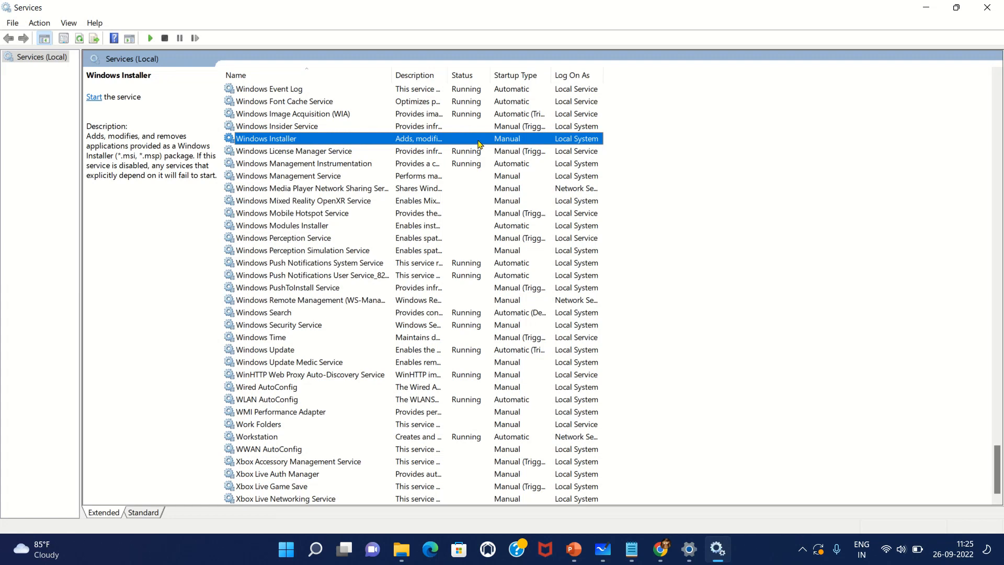
{"action": "right_click", "coordinate": [434, 136]}
{"action": "left_click", "coordinate": [460, 142]}
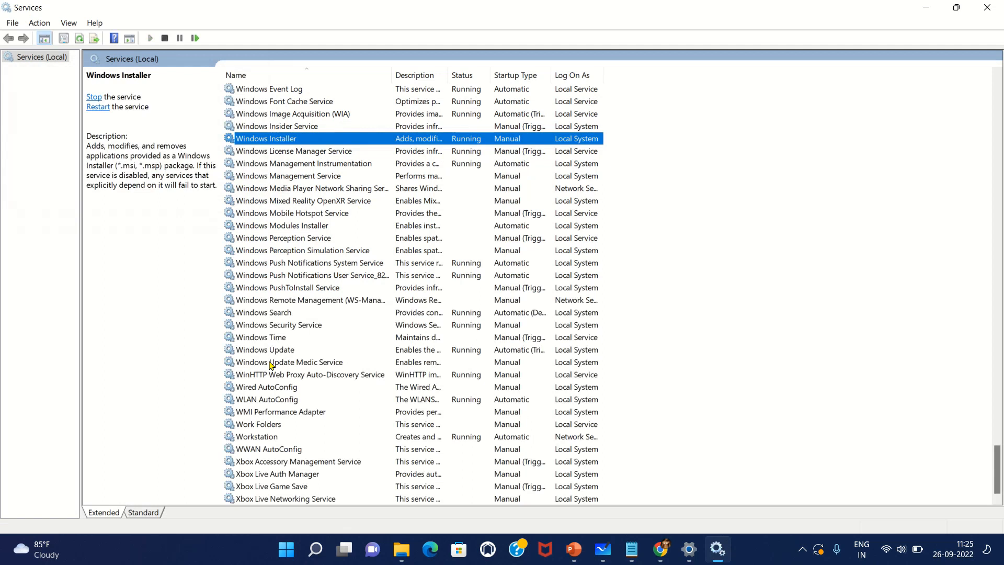
Step: Review the WMI Performance Adapter service and its available actions, and look over the neighbouring Windows services
{"action": "left_click", "coordinate": [301, 413]}
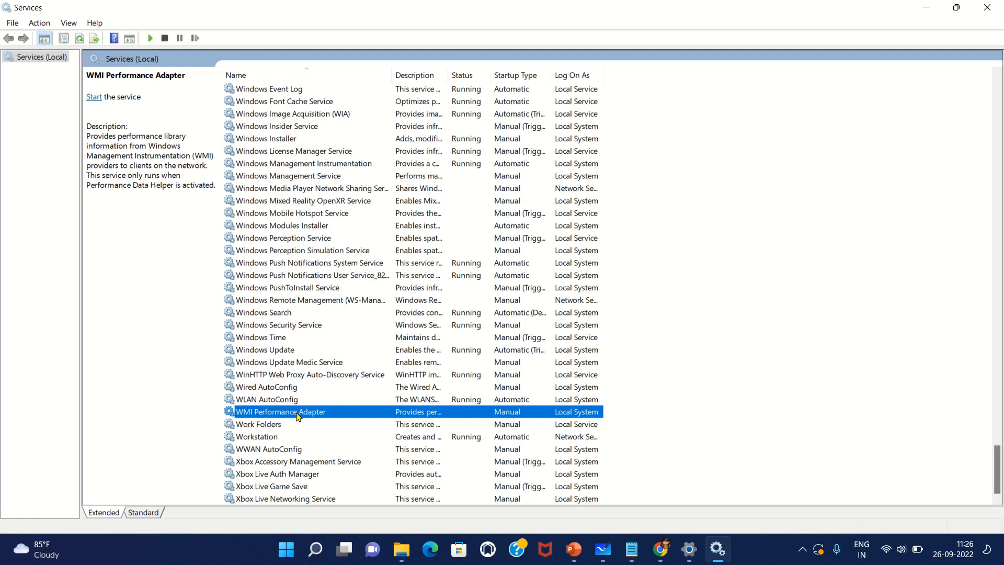
{"action": "right_click", "coordinate": [402, 415]}
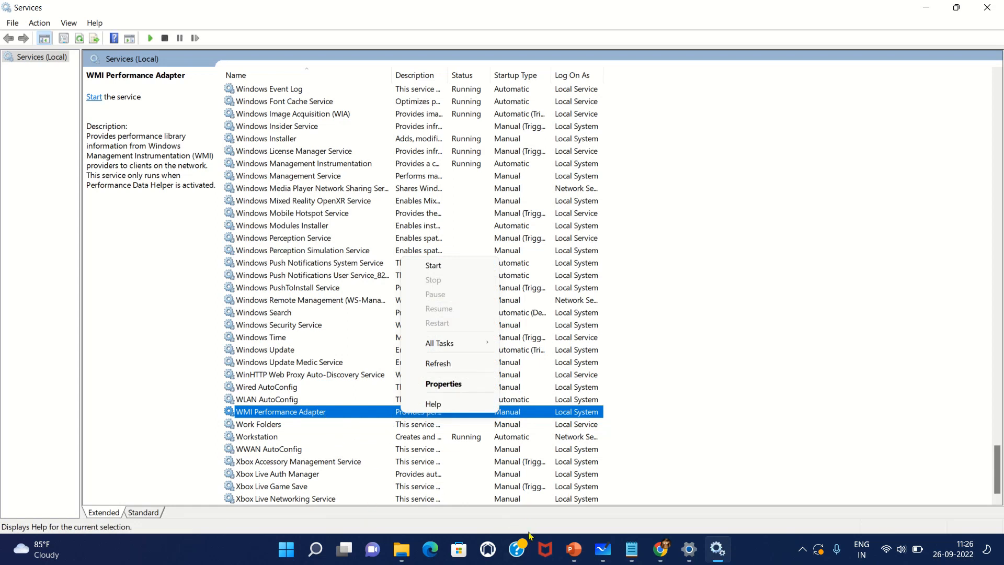
{"action": "left_click", "coordinate": [571, 559]}
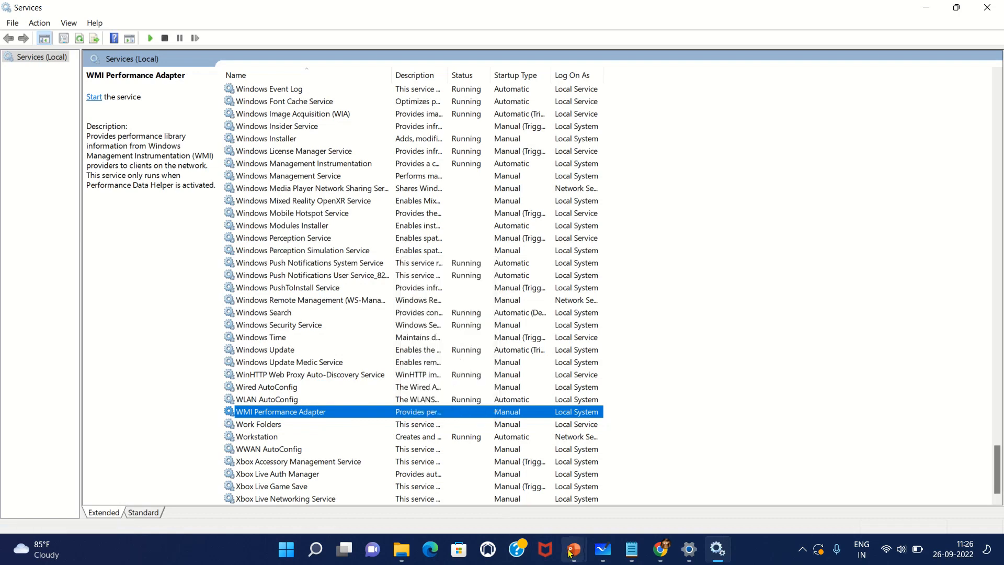
{"action": "mouse_move", "coordinate": [498, 493]}
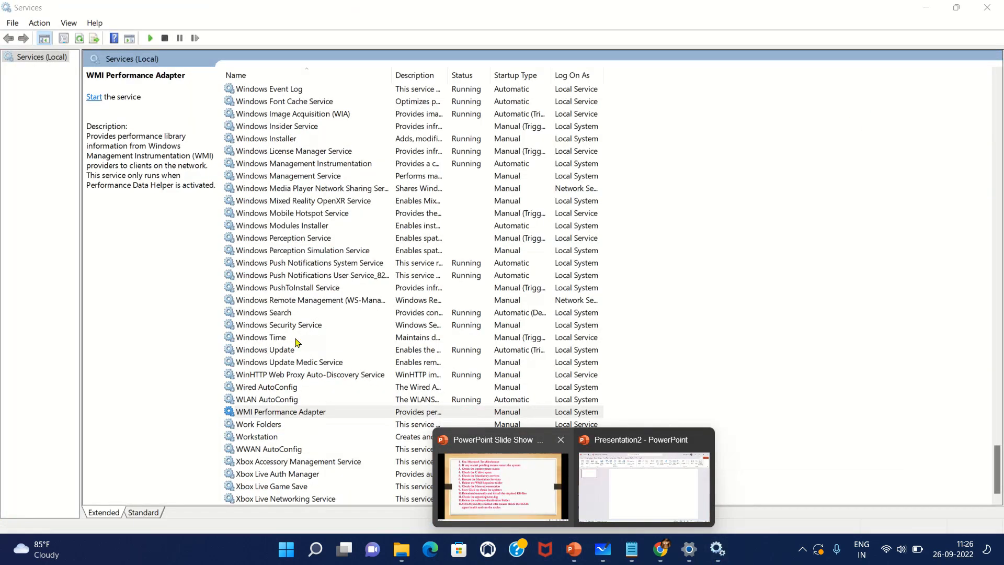
{"action": "left_click", "coordinate": [294, 302]}
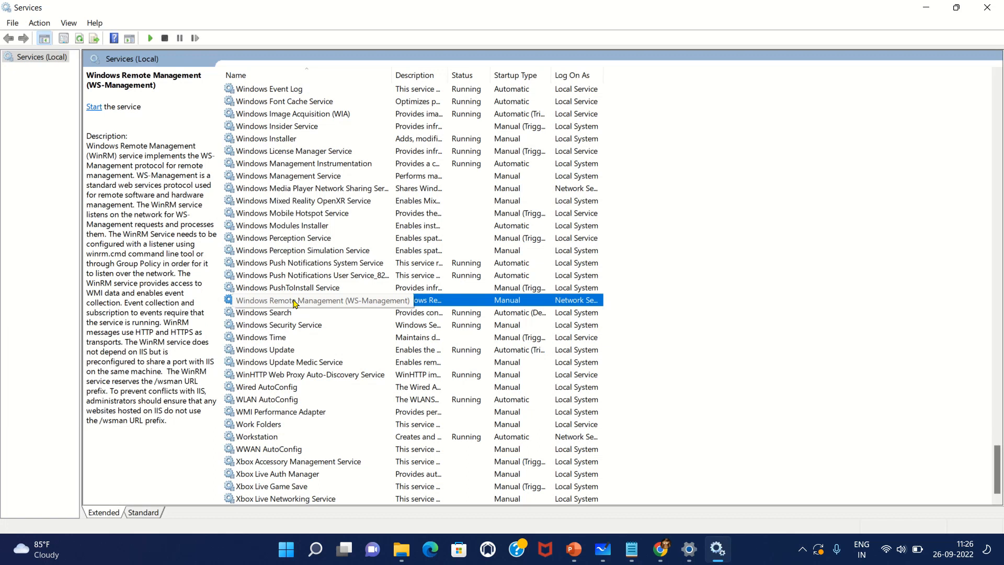
{"action": "right_click", "coordinate": [305, 242]}
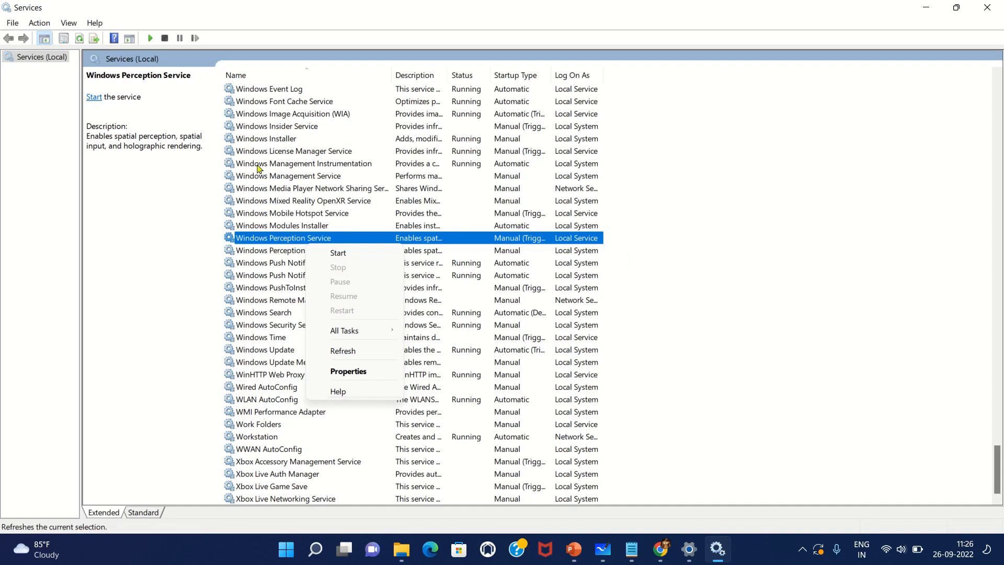
{"action": "left_click", "coordinate": [303, 187]}
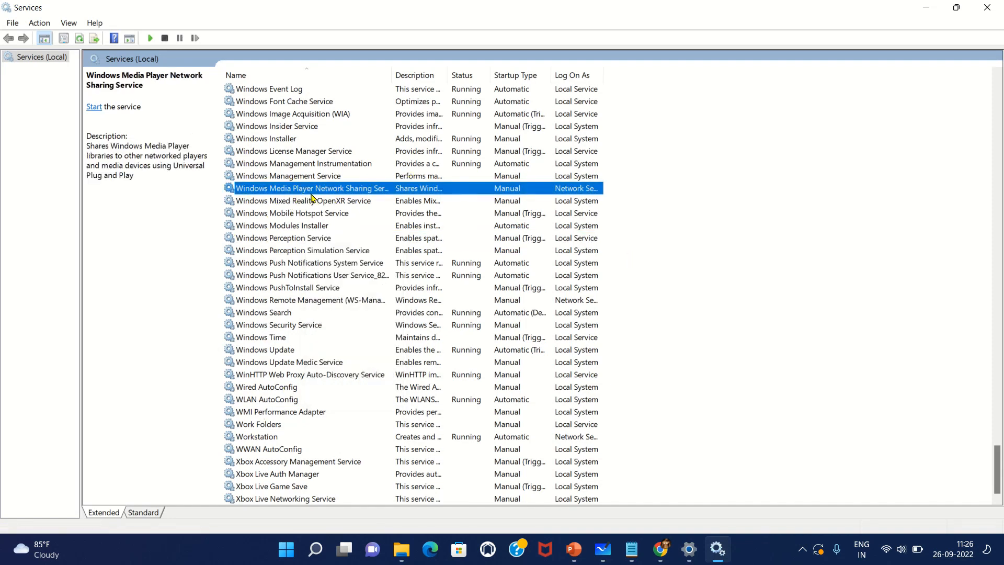
Step: Look up the services whose names begin with "sm" and examine the entries around them
{"action": "type", "text": "sm"}
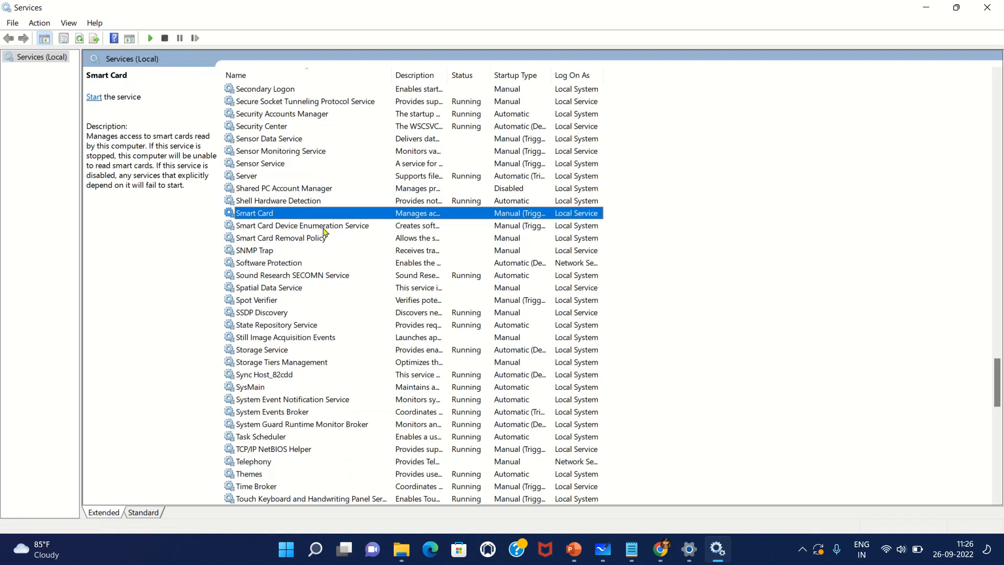
{"action": "left_click", "coordinate": [313, 264]}
{"action": "left_click", "coordinate": [304, 302]}
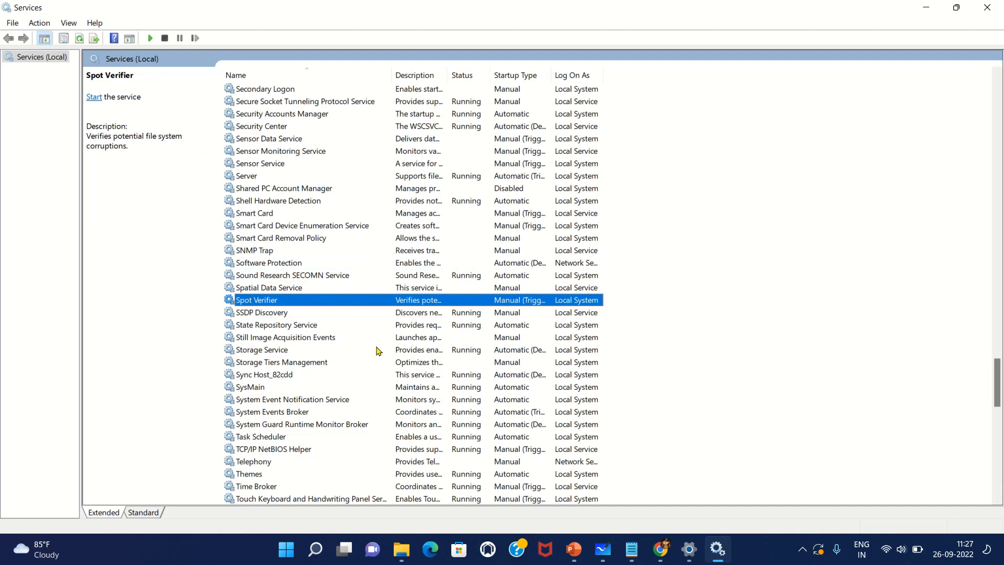
Step: Consult the PowerPoint troubleshooting checklist, and open C:\Windows\System32 in File Explorer
{"action": "left_click", "coordinate": [573, 549]}
{"action": "left_click", "coordinate": [520, 515]}
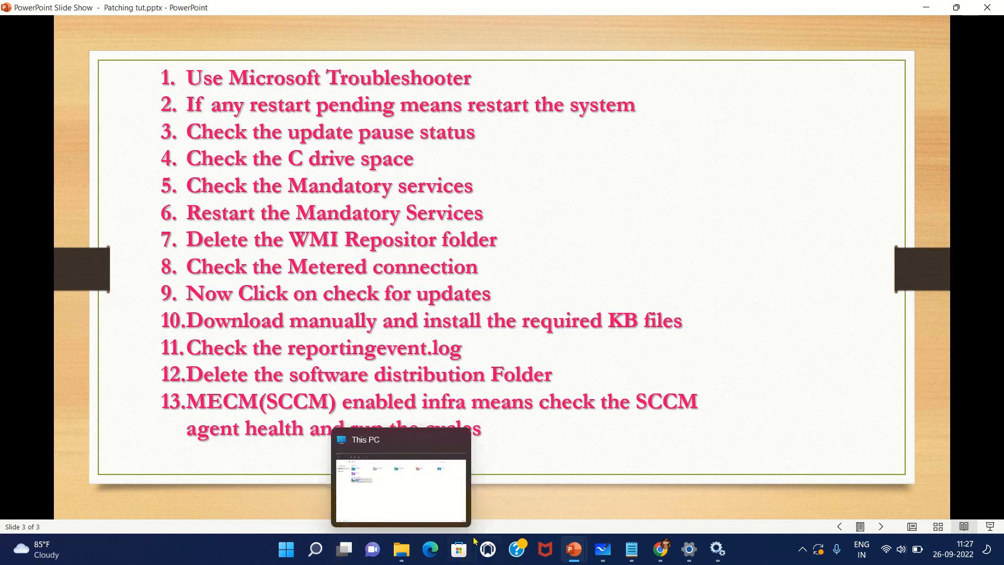
{"action": "left_click", "coordinate": [402, 550]}
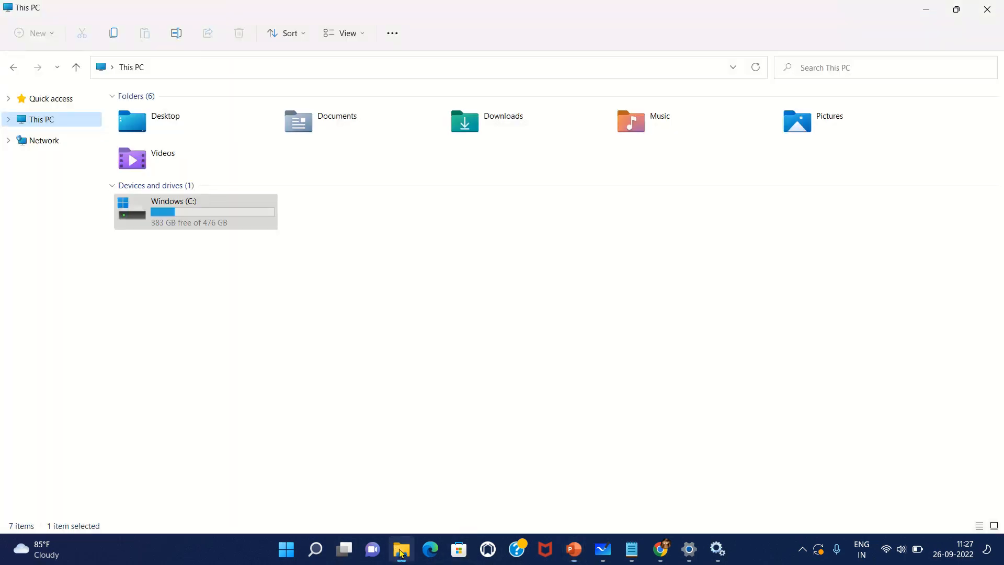
{"action": "double_click", "coordinate": [189, 218]}
{"action": "double_click", "coordinate": [148, 417]}
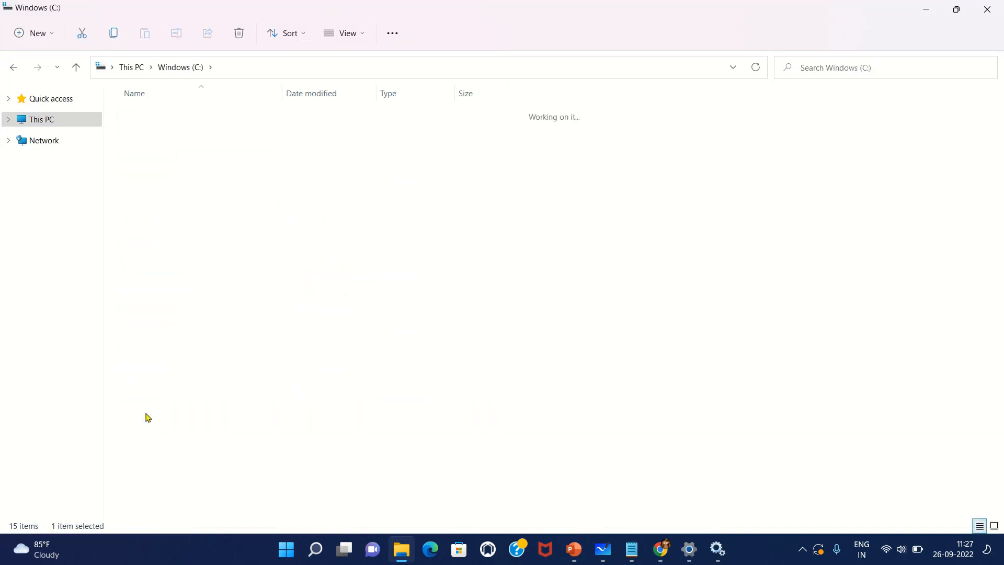
{"action": "left_click", "coordinate": [179, 295]}
{"action": "type", "text": "sys"}
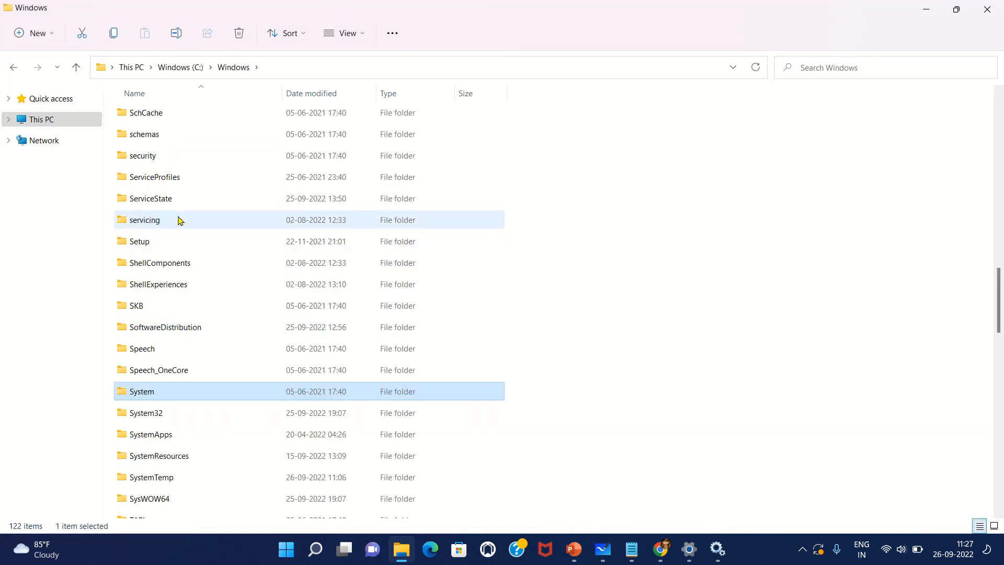
{"action": "double_click", "coordinate": [163, 416]}
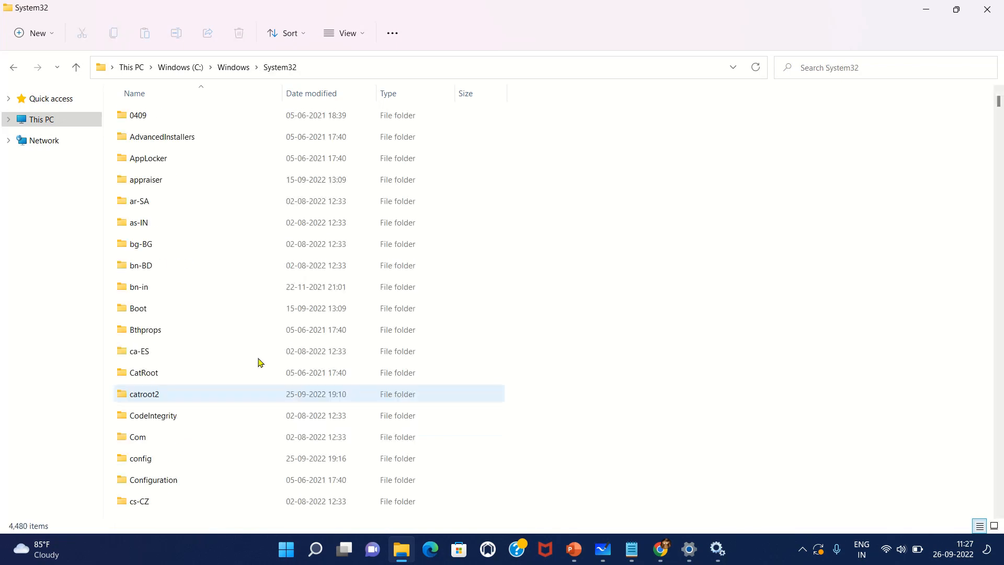
Step: Find the wbem folder inside System32 and open it
{"action": "scroll", "coordinate": [195, 392], "scroll_direction": "down", "scroll_amount": 1}
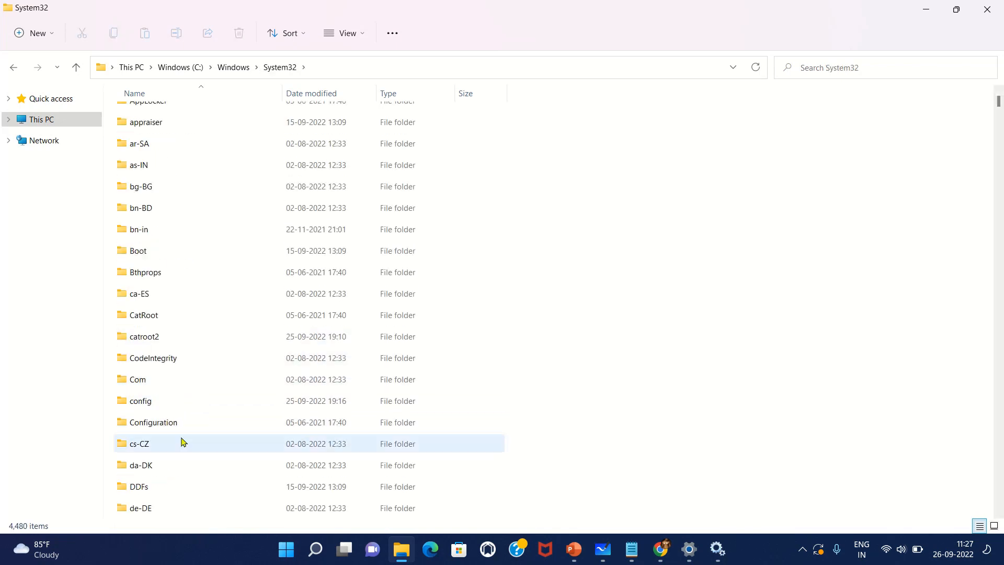
{"action": "scroll", "coordinate": [188, 437], "scroll_direction": "down", "scroll_amount": 3}
{"action": "type", "text": "web"}
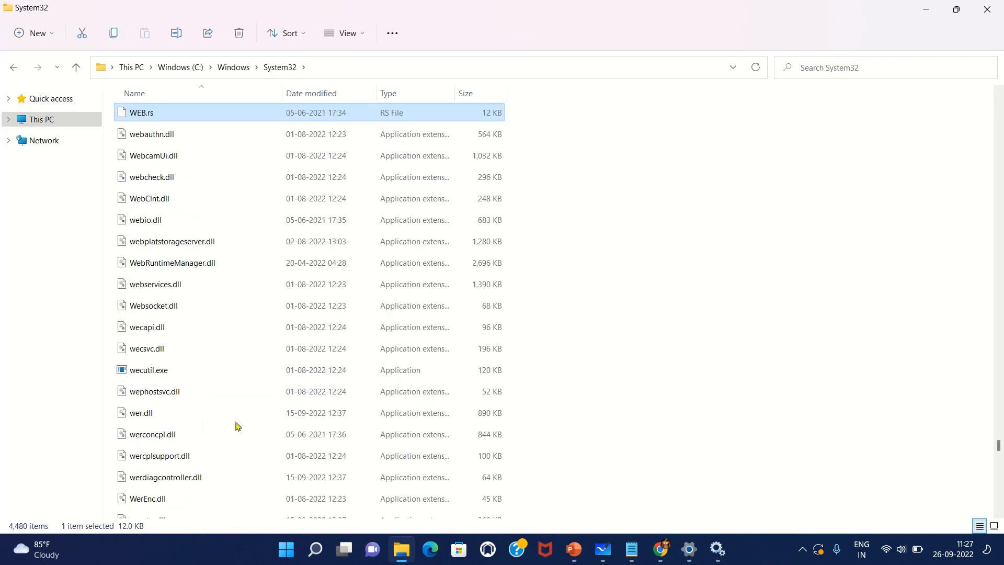
{"action": "scroll", "coordinate": [235, 384], "scroll_direction": "up", "scroll_amount": 20}
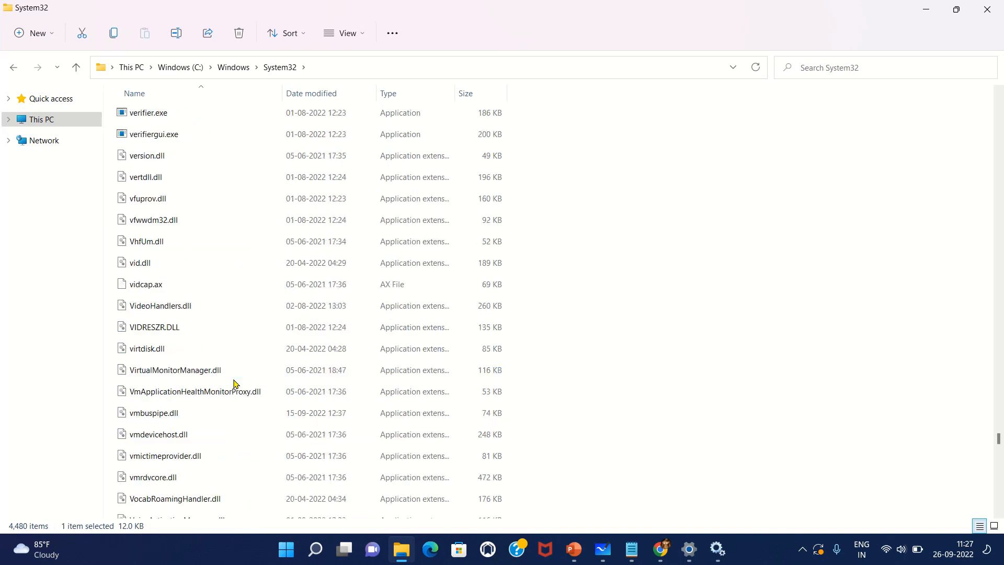
{"action": "scroll", "coordinate": [234, 384], "scroll_direction": "up", "scroll_amount": 14}
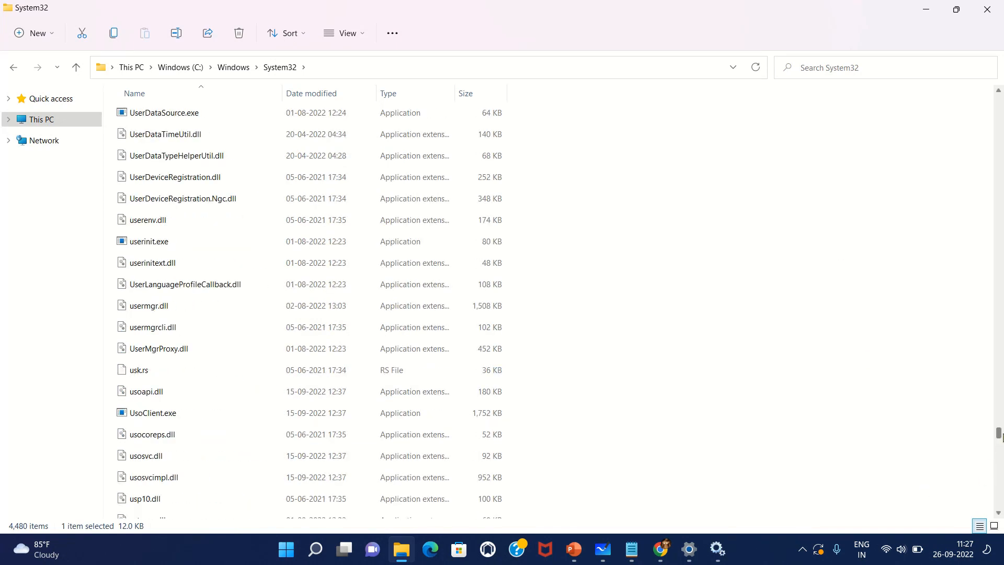
{"action": "scroll", "coordinate": [997, 370], "scroll_direction": "up", "scroll_amount": 3}
{"action": "left_click_drag", "start_coordinate": [998, 371], "coordinate": [985, 122]}
{"action": "scroll", "coordinate": [645, 370], "scroll_direction": "up", "scroll_amount": 20}
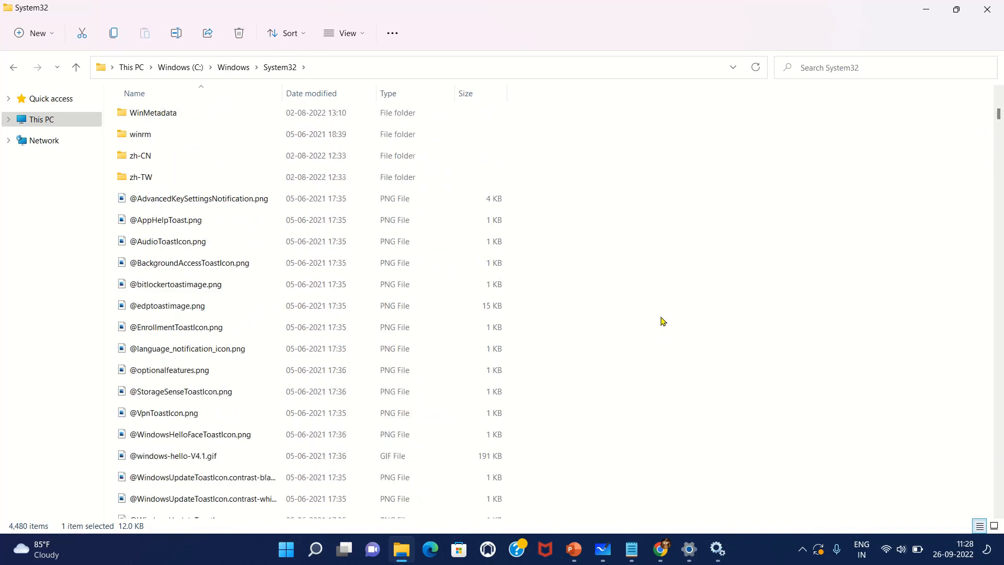
{"action": "scroll", "coordinate": [586, 366], "scroll_direction": "down", "scroll_amount": 3}
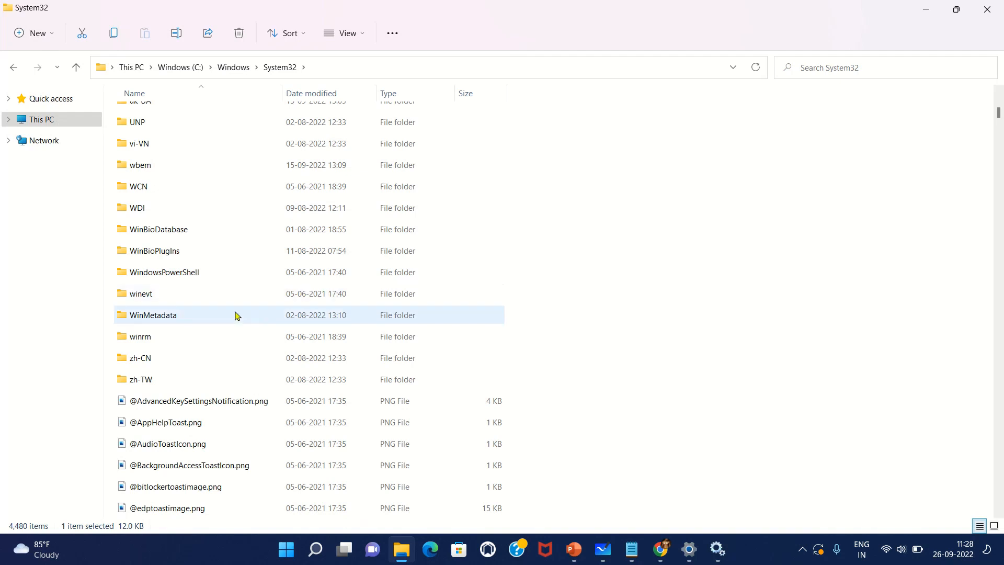
{"action": "double_click", "coordinate": [174, 166]}
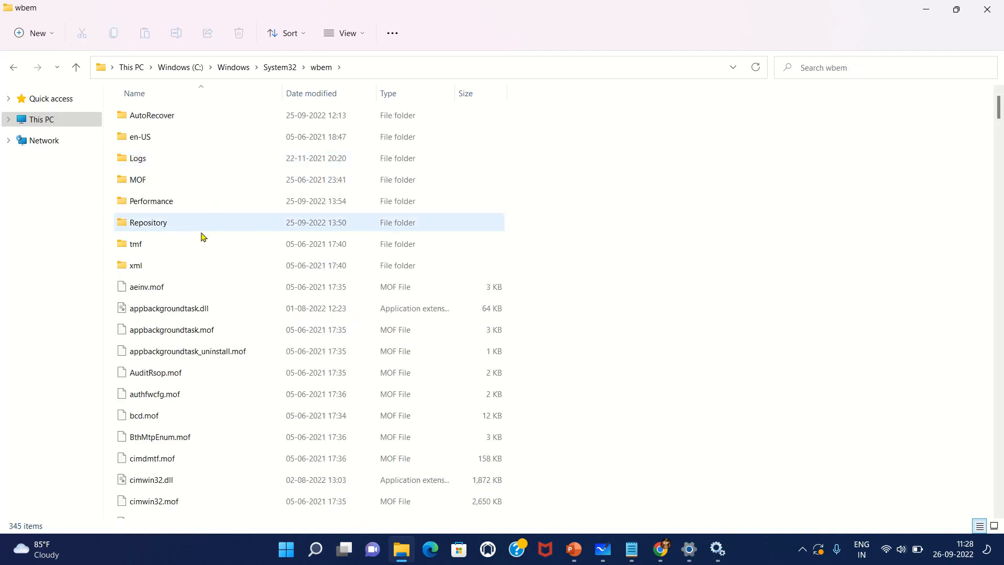
Step: Inspect the contents of the Repository folder inside wbem and go back to the wbem folder
{"action": "left_click", "coordinate": [178, 226]}
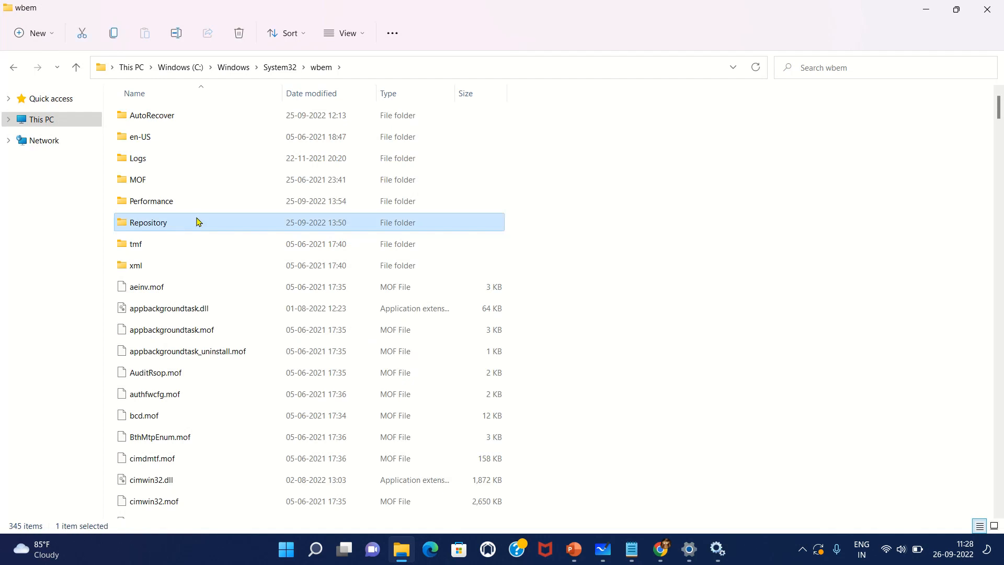
{"action": "mouse_move", "coordinate": [198, 222]}
{"action": "right_click", "coordinate": [192, 222]}
{"action": "double_click", "coordinate": [179, 223]}
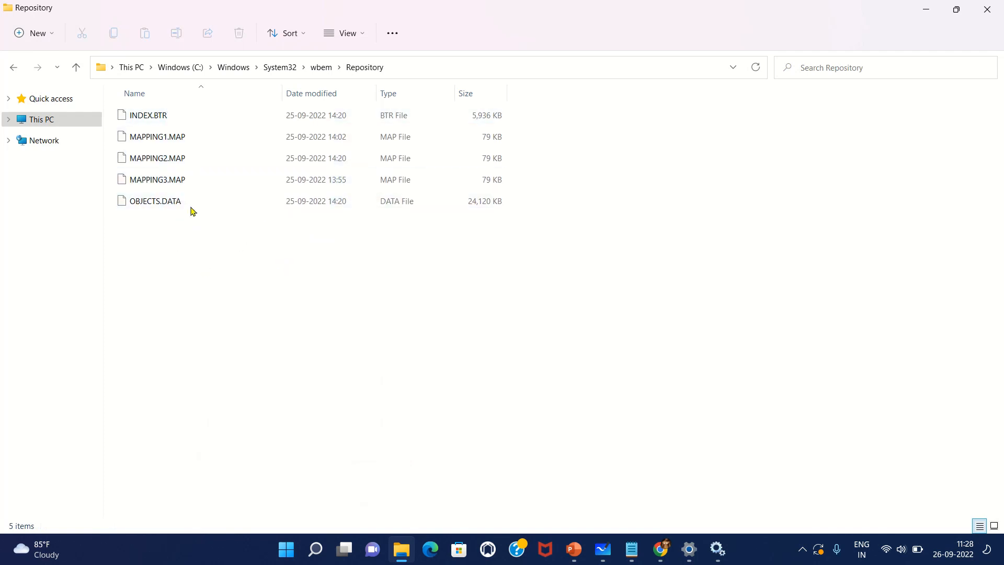
{"action": "left_click", "coordinate": [76, 68]}
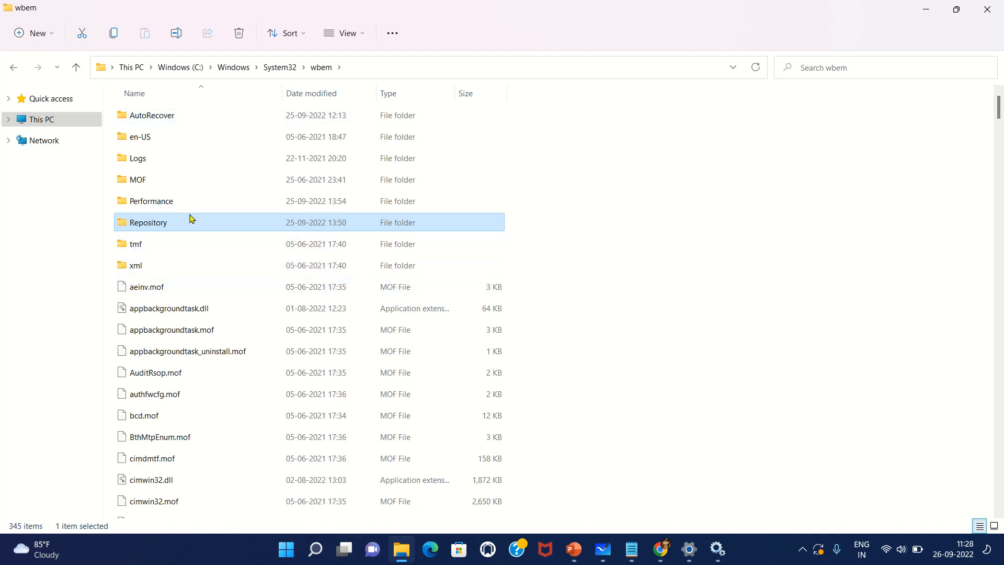
Step: Consult the PowerPoint checklist, and open Windows Update's advanced options in Settings to check the metered connection setting
{"action": "mouse_move", "coordinate": [189, 218]}
{"action": "left_click", "coordinate": [574, 549]}
{"action": "left_click", "coordinate": [484, 491]}
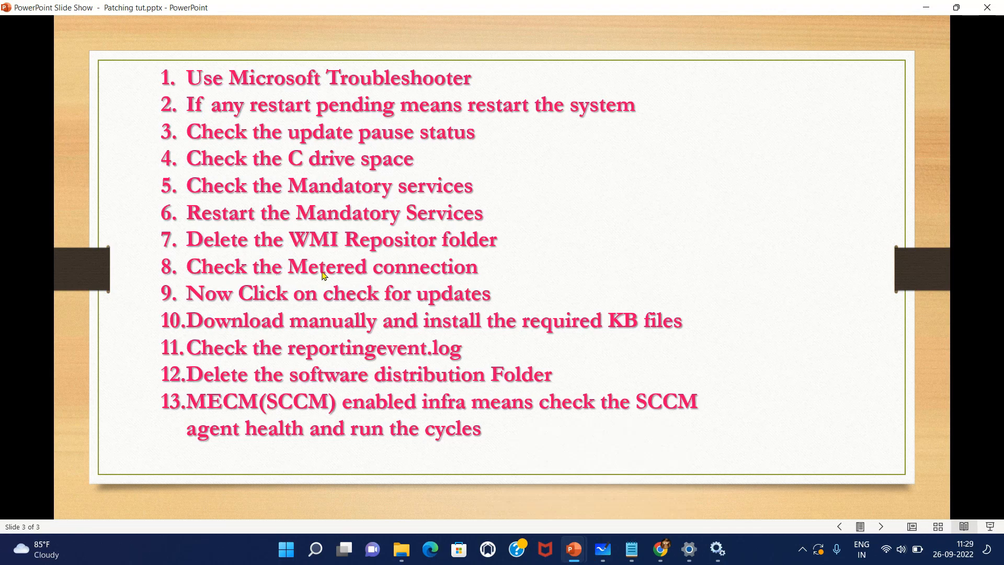
{"action": "left_click", "coordinate": [690, 550]}
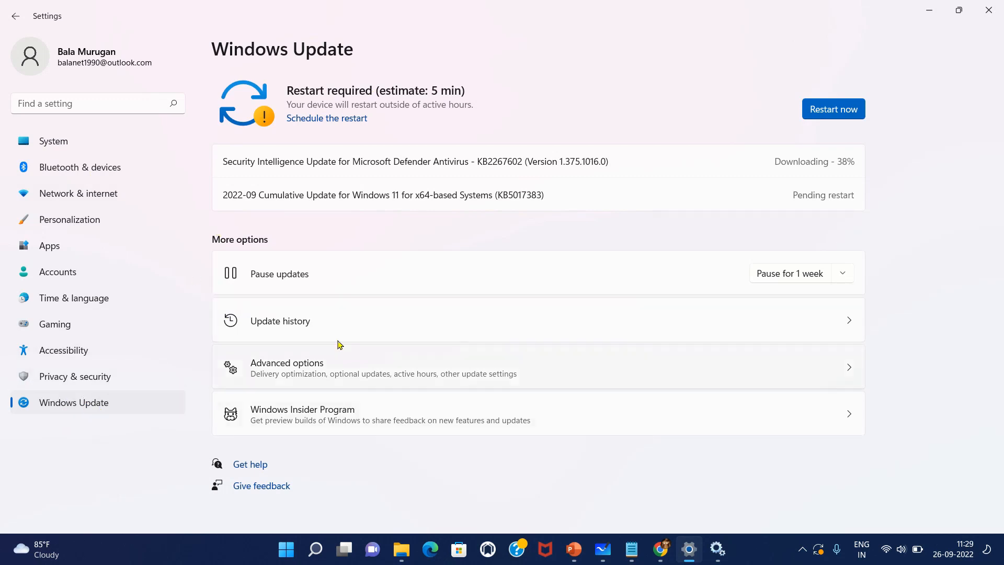
{"action": "left_click", "coordinate": [350, 384]}
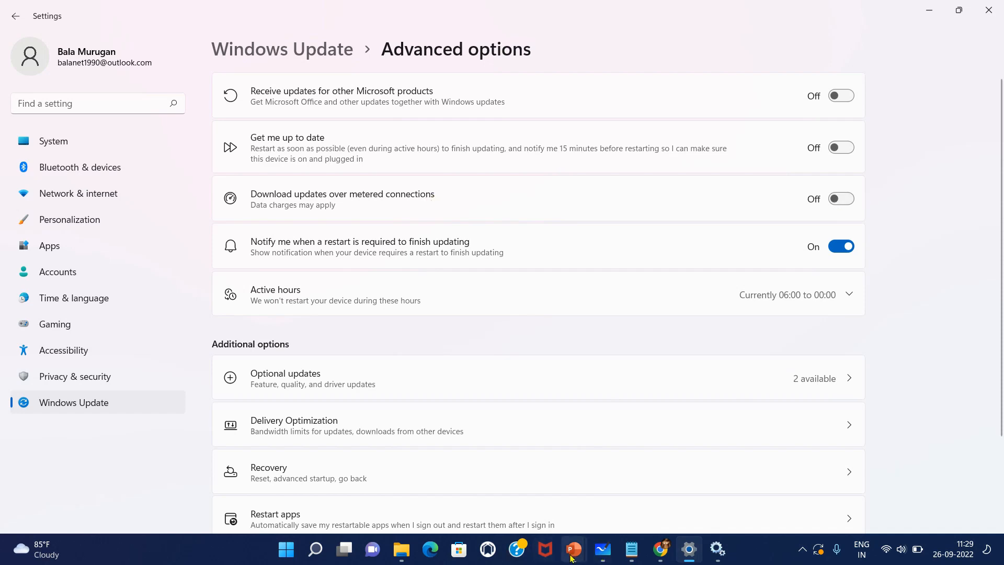
Step: Check the update status on the main Windows Update page against the PowerPoint checklist
{"action": "mouse_move", "coordinate": [574, 549]}
{"action": "left_click", "coordinate": [502, 486]}
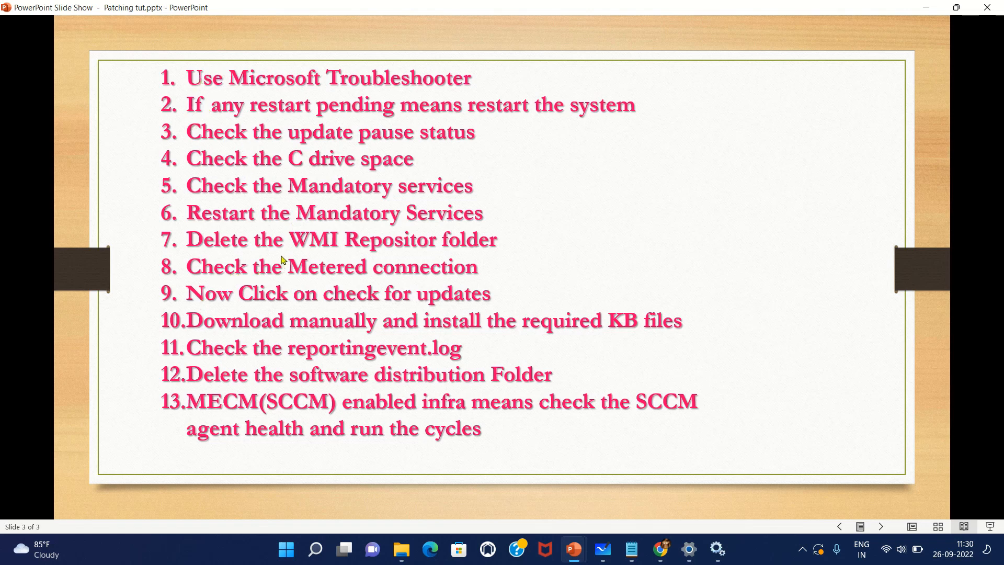
{"action": "left_click", "coordinate": [690, 549]}
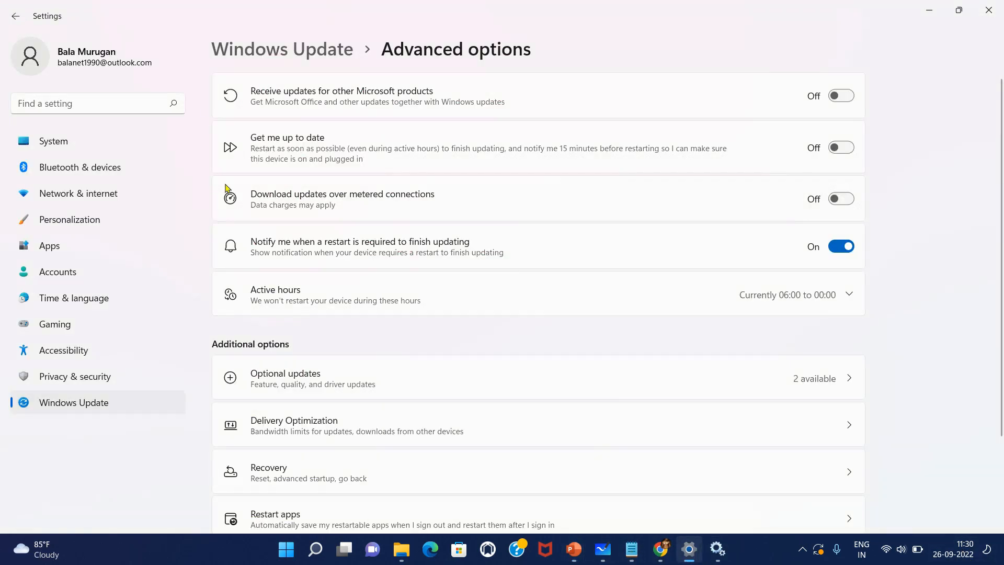
{"action": "left_click", "coordinate": [285, 52]}
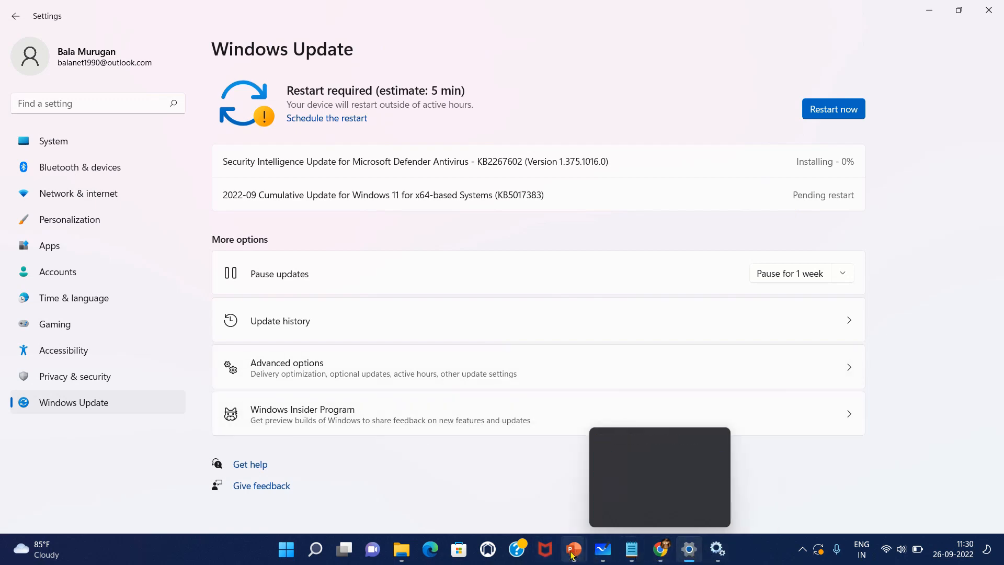
{"action": "mouse_move", "coordinate": [574, 550]}
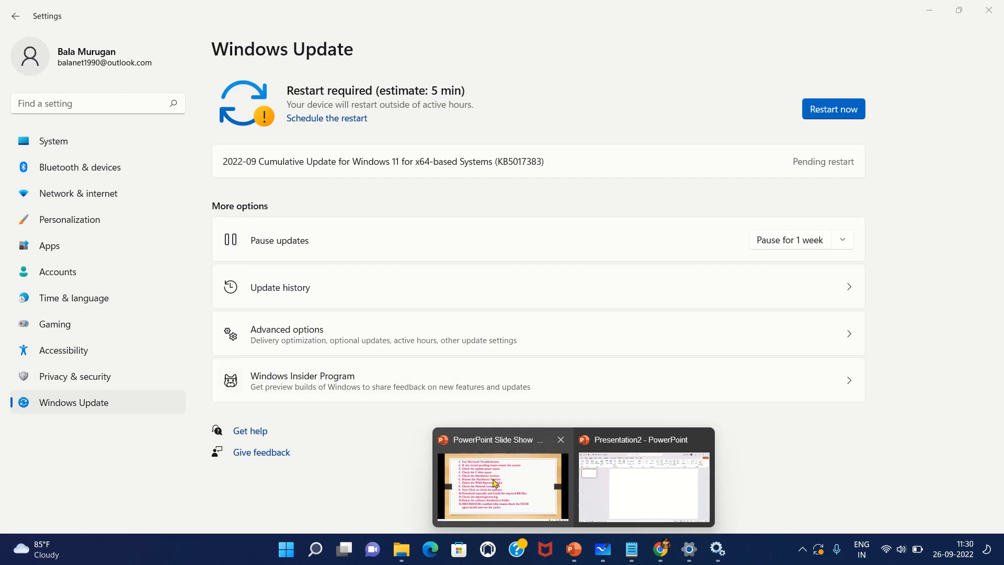
{"action": "left_click", "coordinate": [445, 440]}
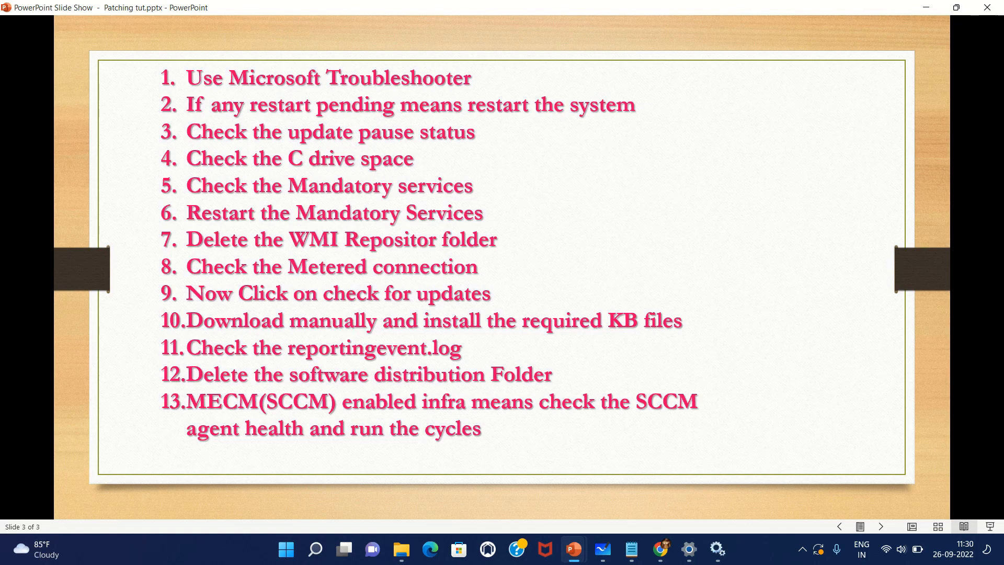
Step: Switch to Chrome and search Google for "microsoft catalog update"
{"action": "left_click", "coordinate": [661, 550]}
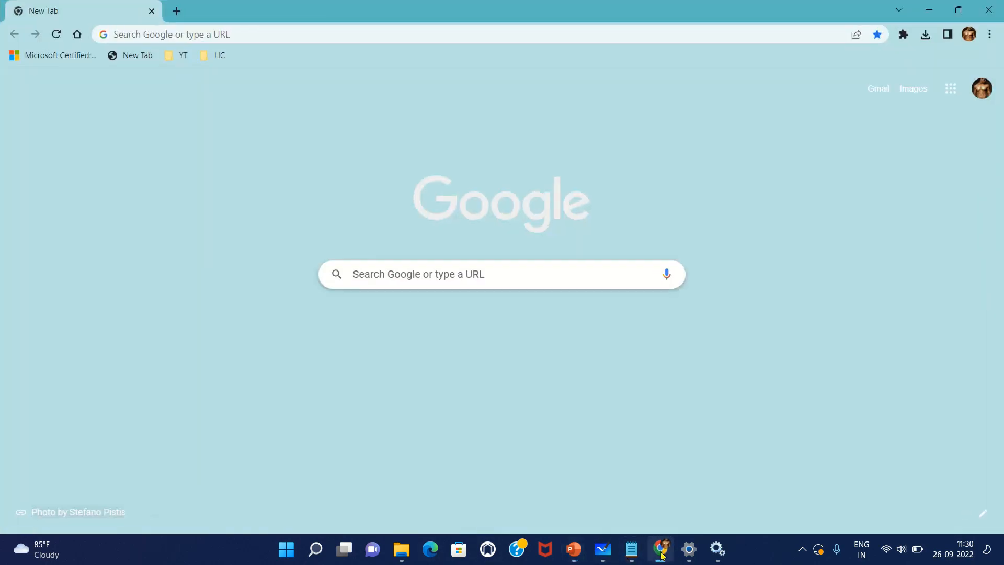
{"action": "left_click", "coordinate": [184, 34]}
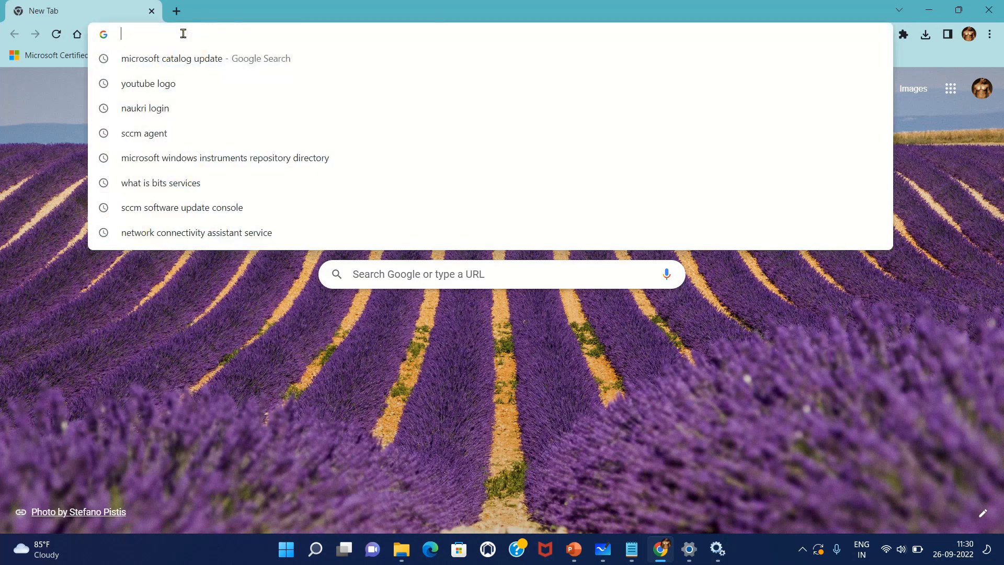
{"action": "type", "text": "maci"}
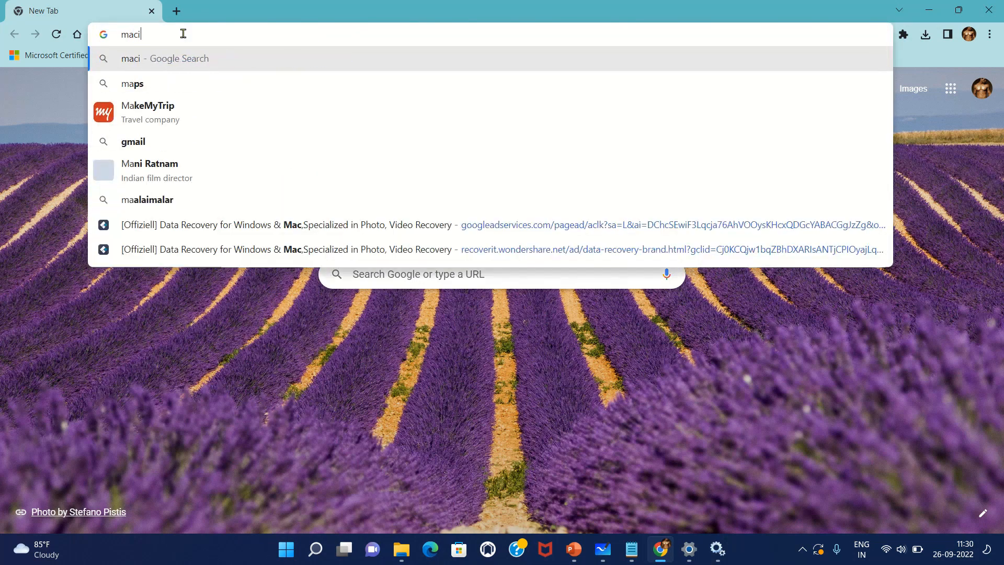
{"action": "type", "text": "ro"}
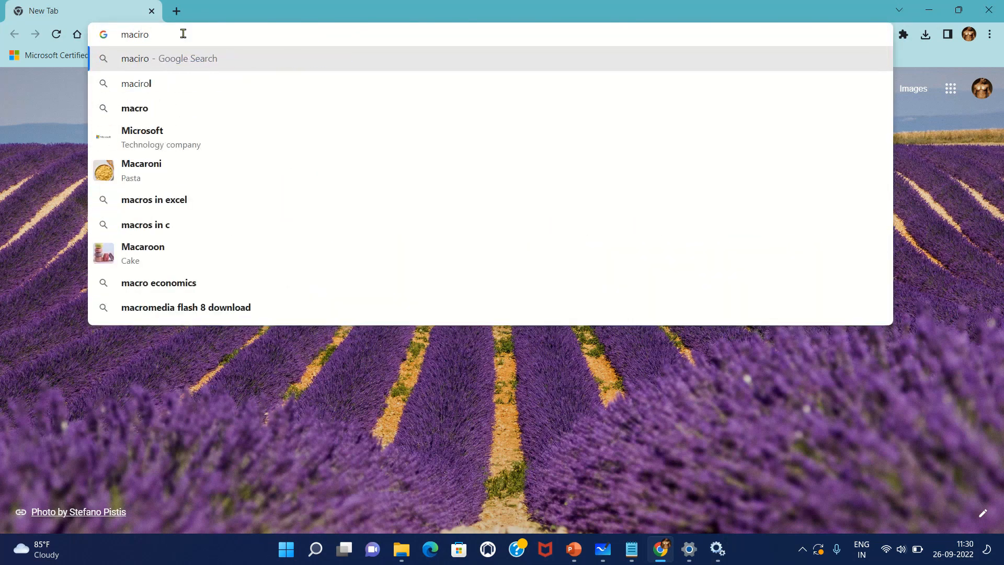
{"action": "key", "text": "BackSpace"}
{"action": "key", "text": "BackSpace"}
{"action": "key", "text": "BackSpace"}
{"action": "key", "text": "BackSpace"}
{"action": "key", "text": "BackSpace"}
{"action": "key", "text": "BackSpace"}
{"action": "type", "text": "micr"}
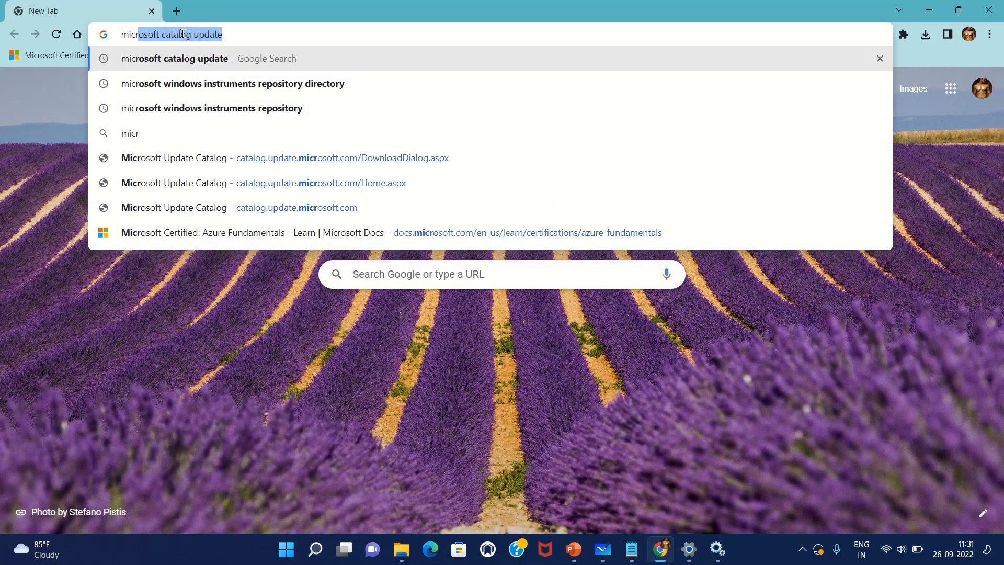
{"action": "key", "text": "Return"}
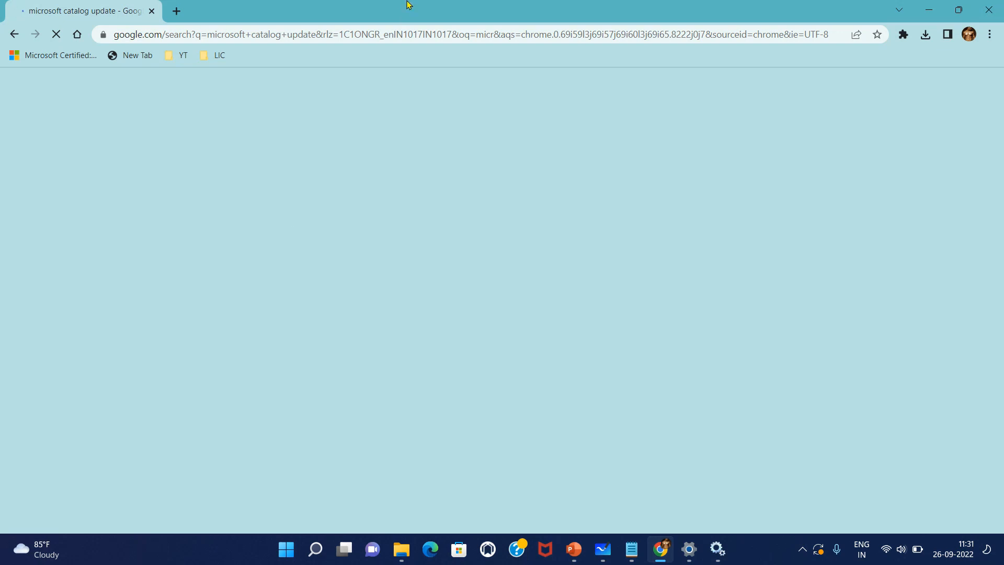
Step: Open the Microsoft Update Catalog site and search it for "windows 11 security update"
{"action": "mouse_move", "coordinate": [408, 4]}
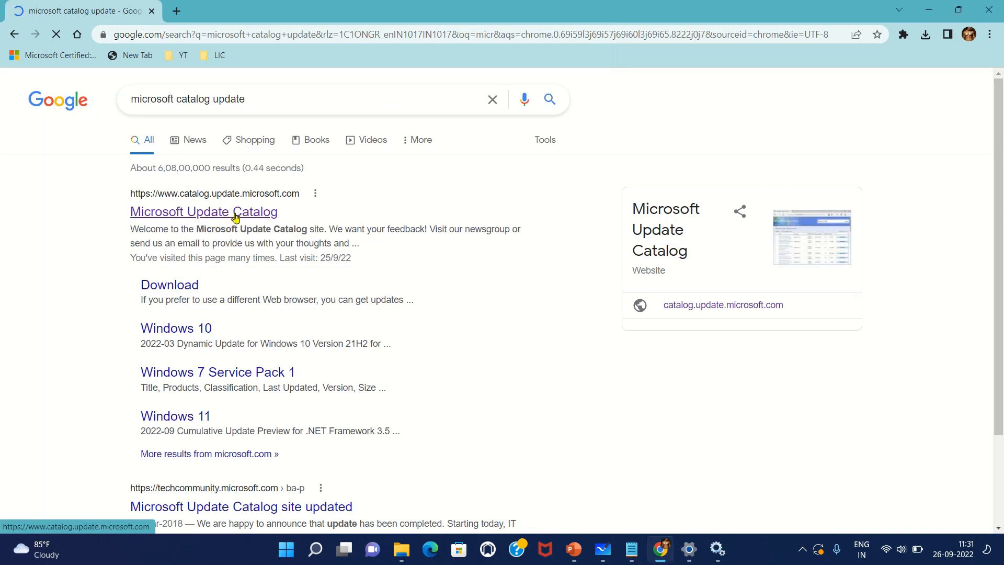
{"action": "mouse_move", "coordinate": [527, 4]}
{"action": "left_click", "coordinate": [414, 34]}
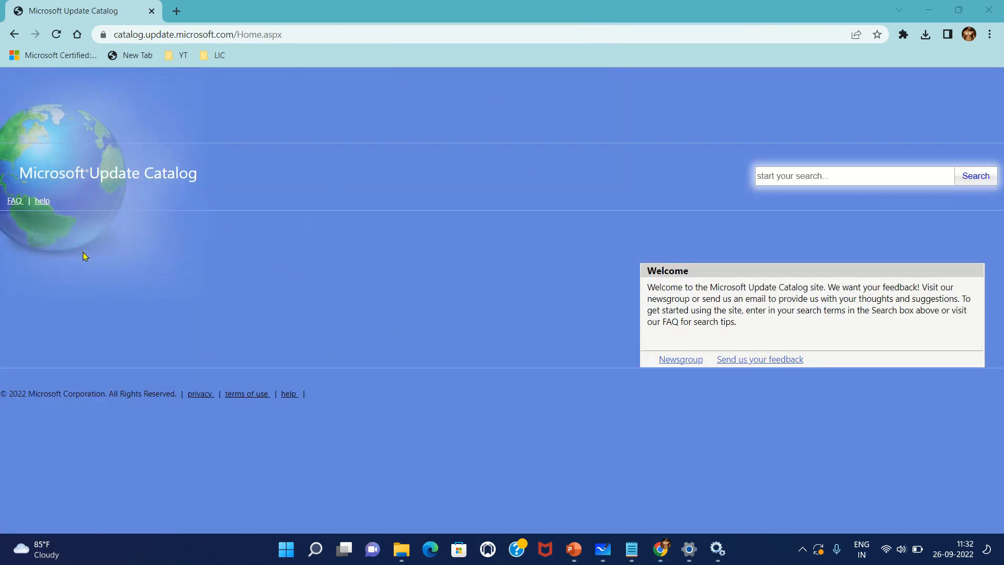
{"action": "left_click", "coordinate": [816, 177]}
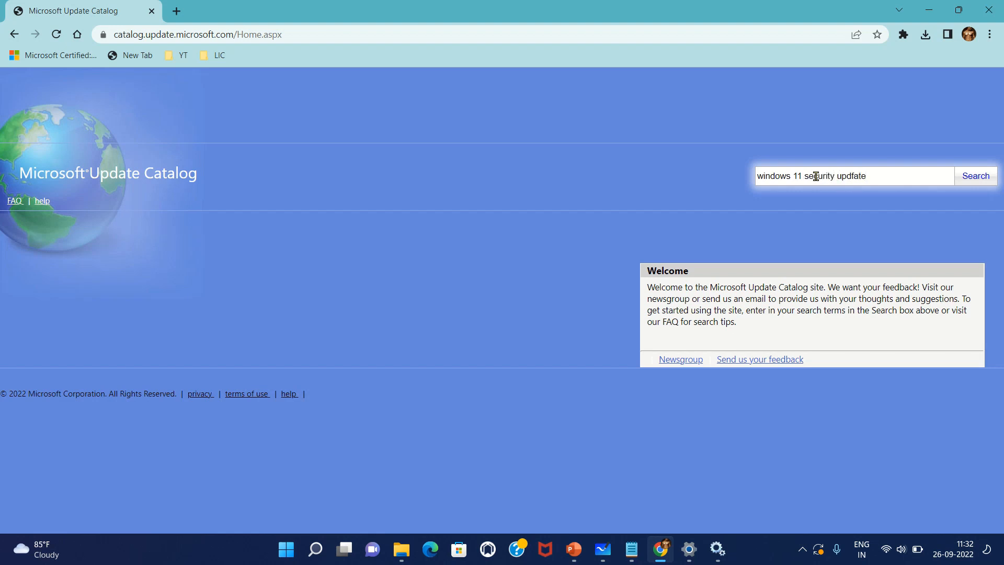
{"action": "type", "text": "date"}
{"action": "key", "text": "Return"}
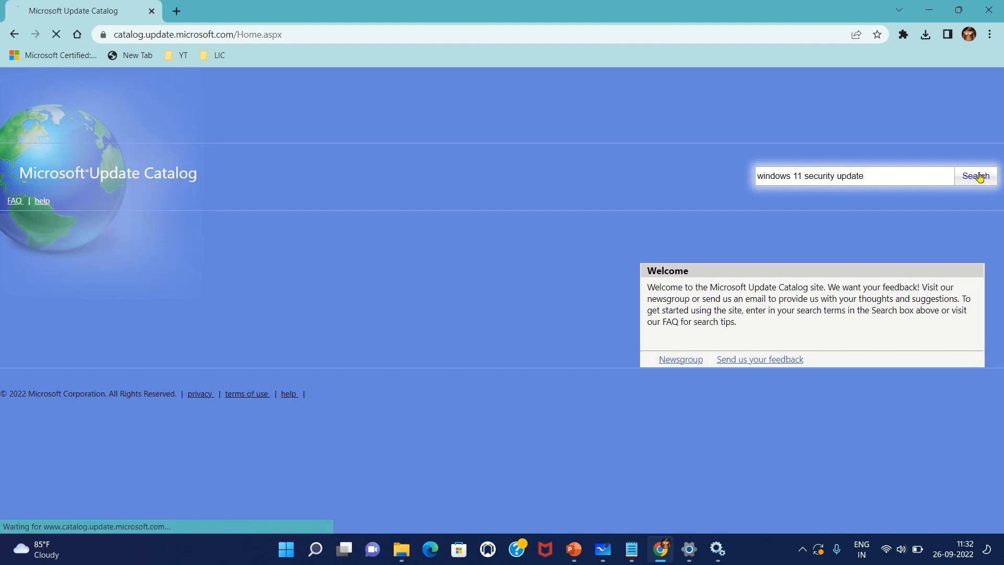
Step: Download the .msu file of the 2022-09 Cumulative Update for Windows 11 Version 22H2 for x64-based Systems (KB5017321), and close the download window
{"action": "mouse_move", "coordinate": [534, 4]}
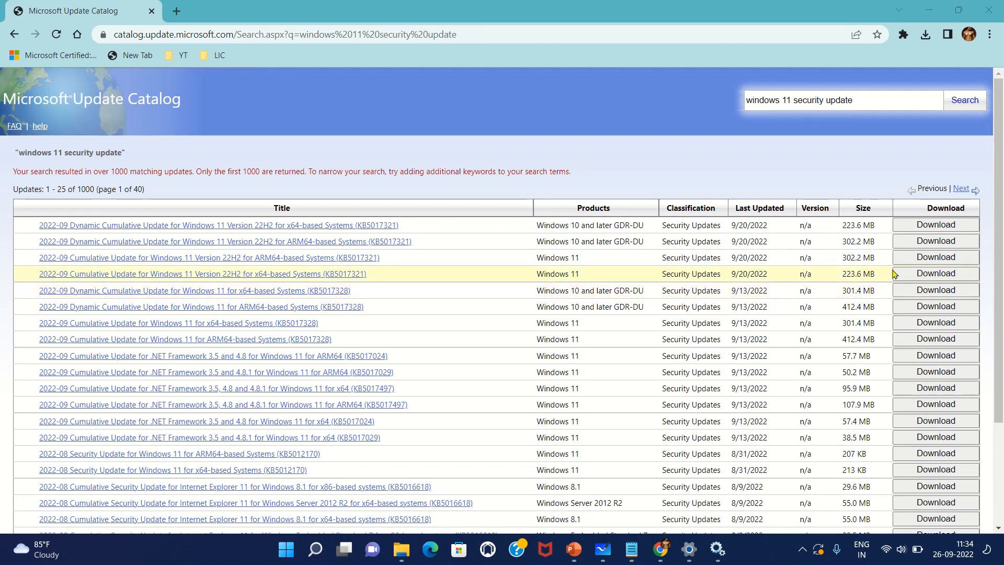
{"action": "left_click", "coordinate": [936, 274]}
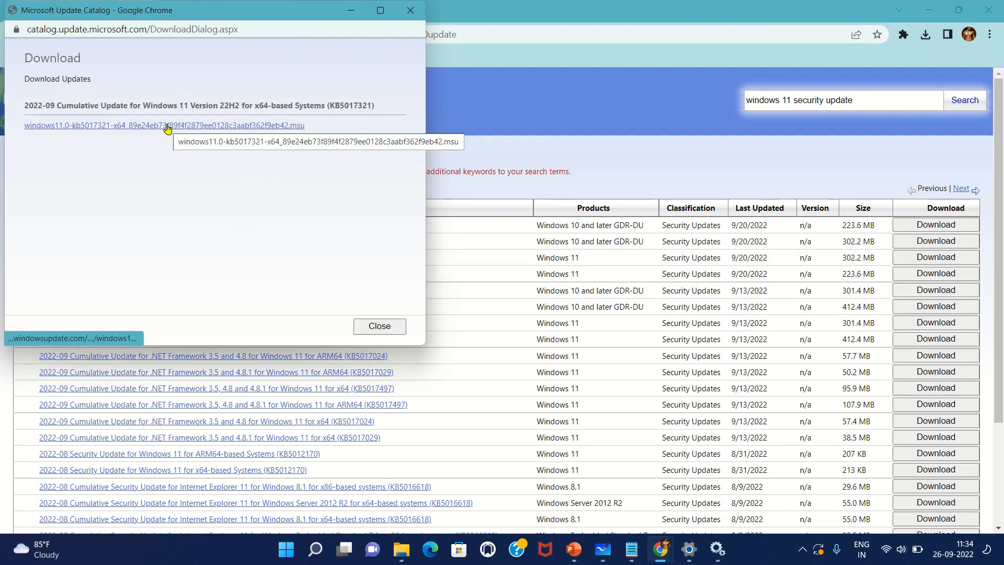
{"action": "left_click", "coordinate": [168, 127]}
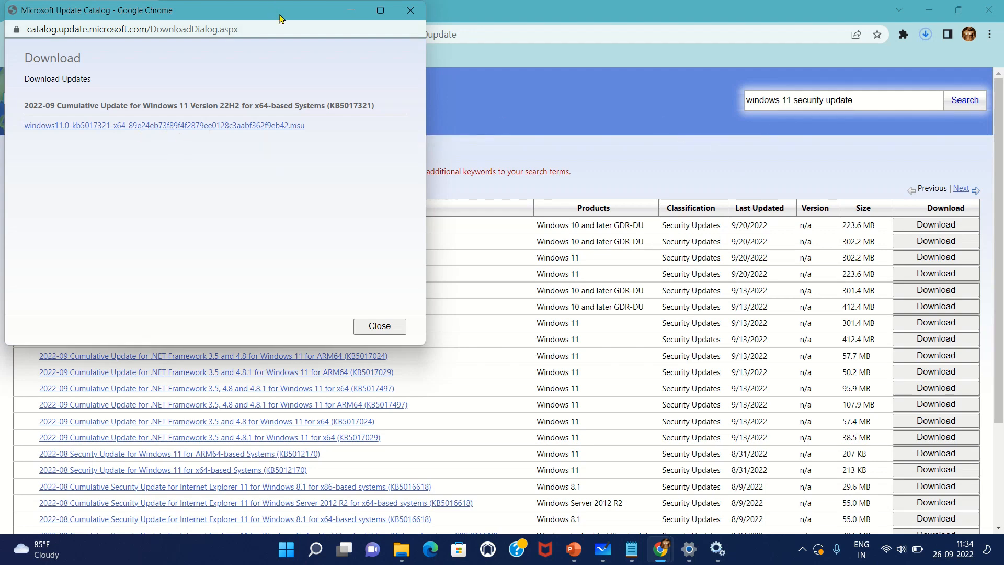
{"action": "left_click_drag", "start_coordinate": [280, 10], "coordinate": [438, 163]}
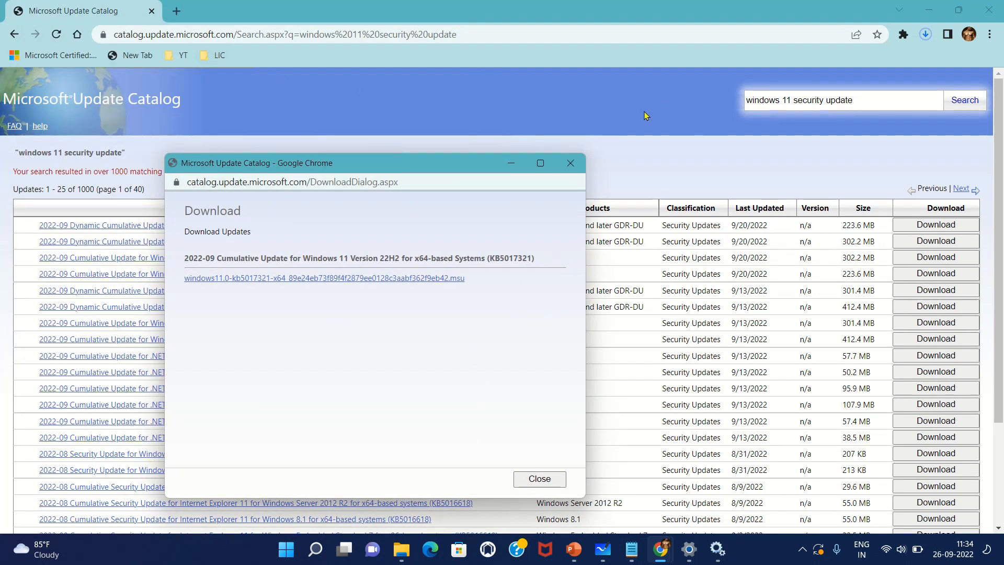
{"action": "left_click_drag", "start_coordinate": [341, 169], "coordinate": [327, 133]}
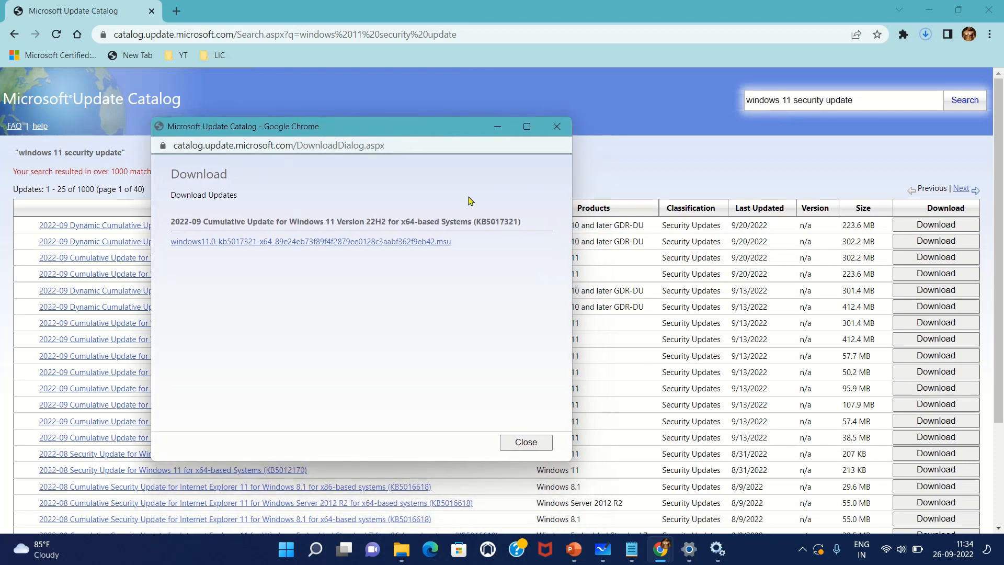
{"action": "left_click", "coordinate": [557, 128]}
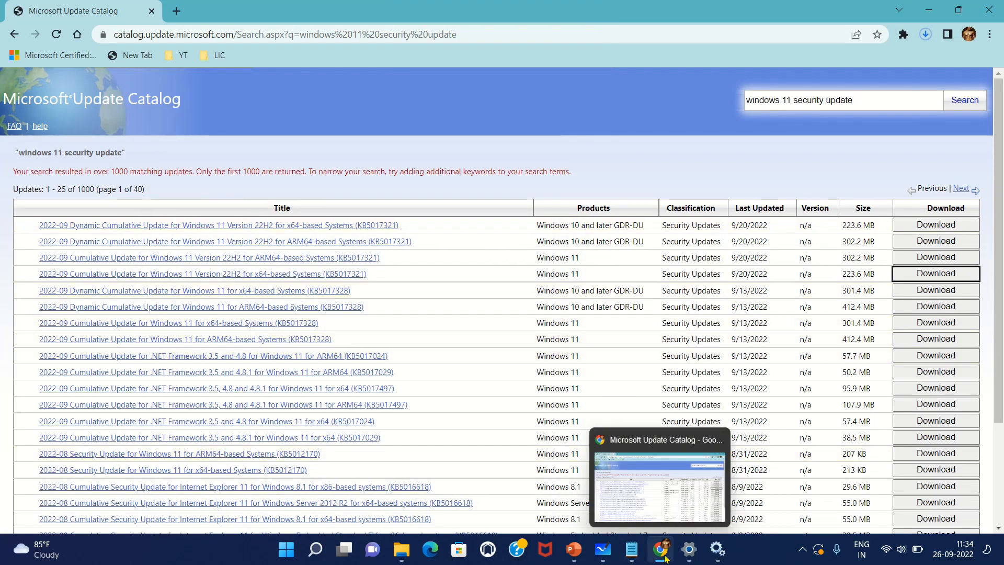
Step: Review the PowerPoint checklist, minimize the slide show, and bring up the Windows Update page in Settings
{"action": "mouse_move", "coordinate": [610, 552]}
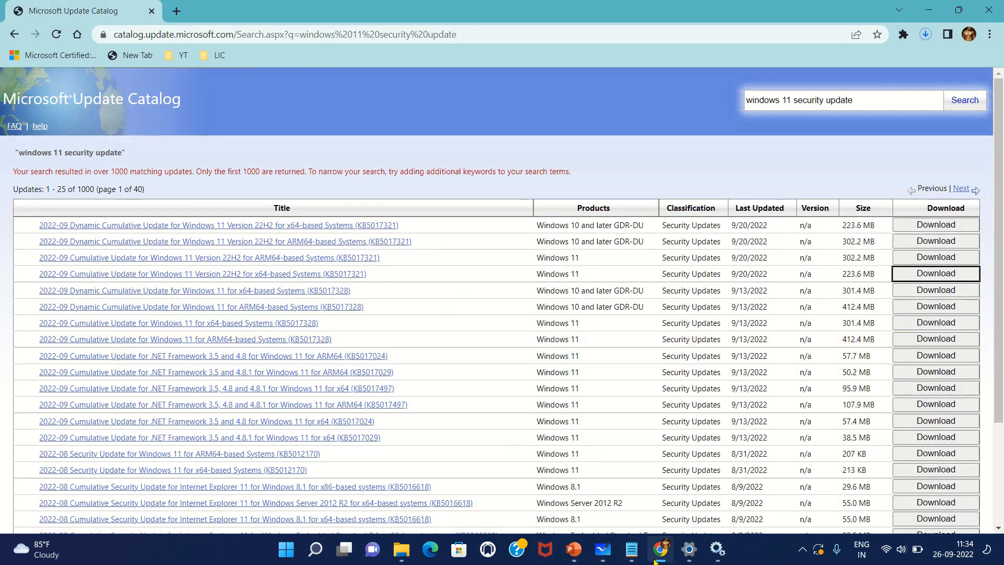
{"action": "left_click", "coordinate": [500, 481]}
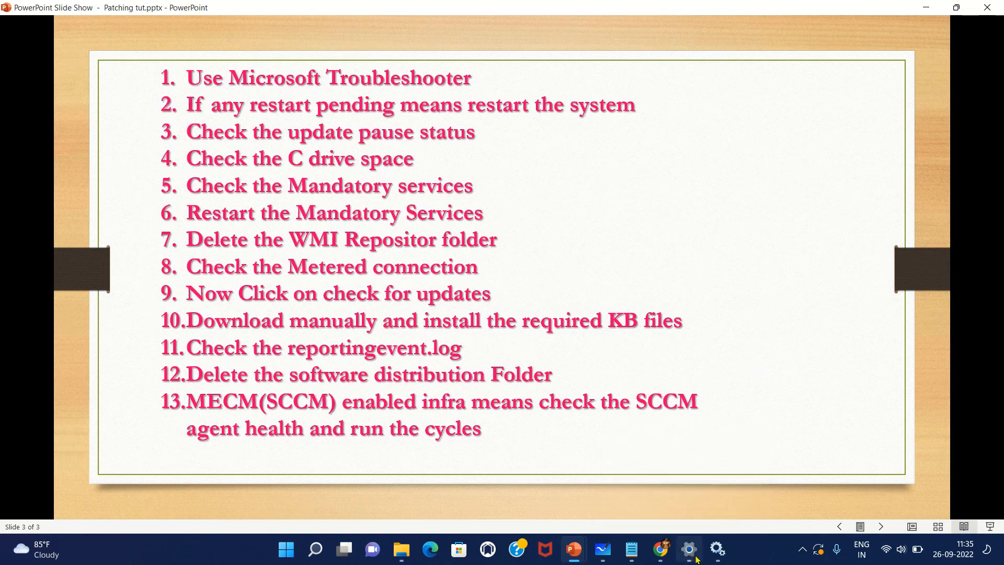
{"action": "left_click", "coordinate": [925, 9]}
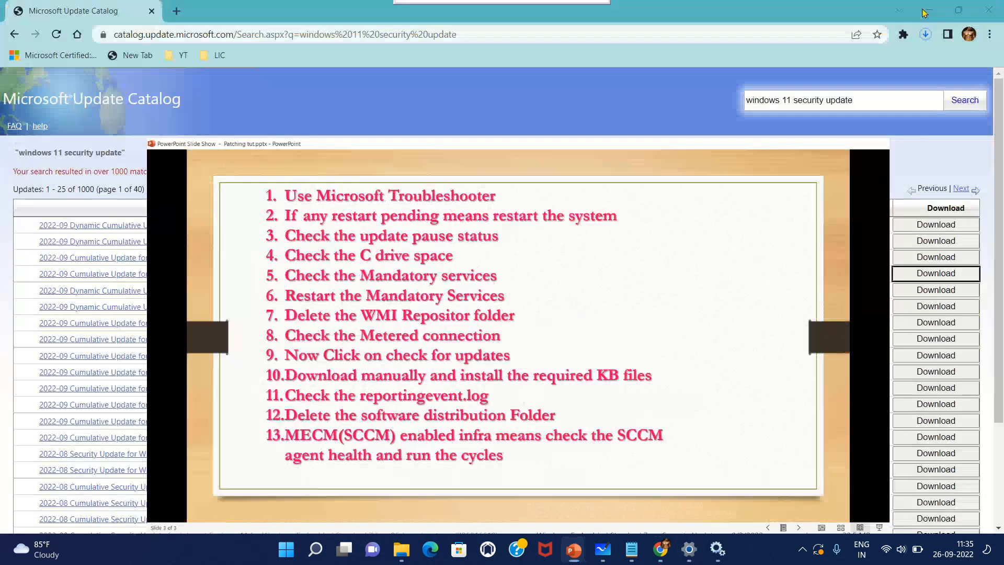
{"action": "left_click", "coordinate": [690, 554]}
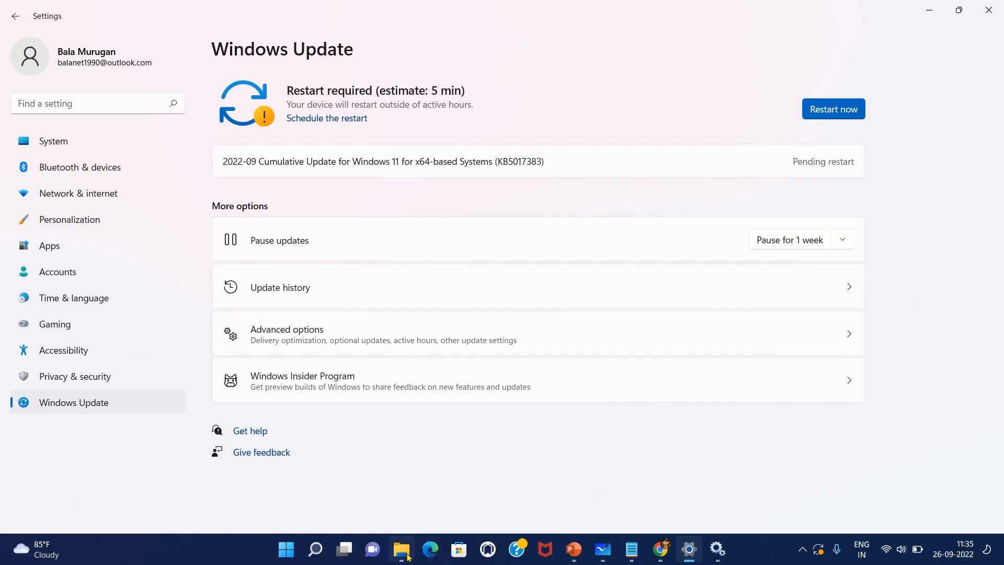
Step: Go up from wbem to C:\Windows in File Explorer and open the SoftwareDistribution folder
{"action": "left_click", "coordinate": [403, 540]}
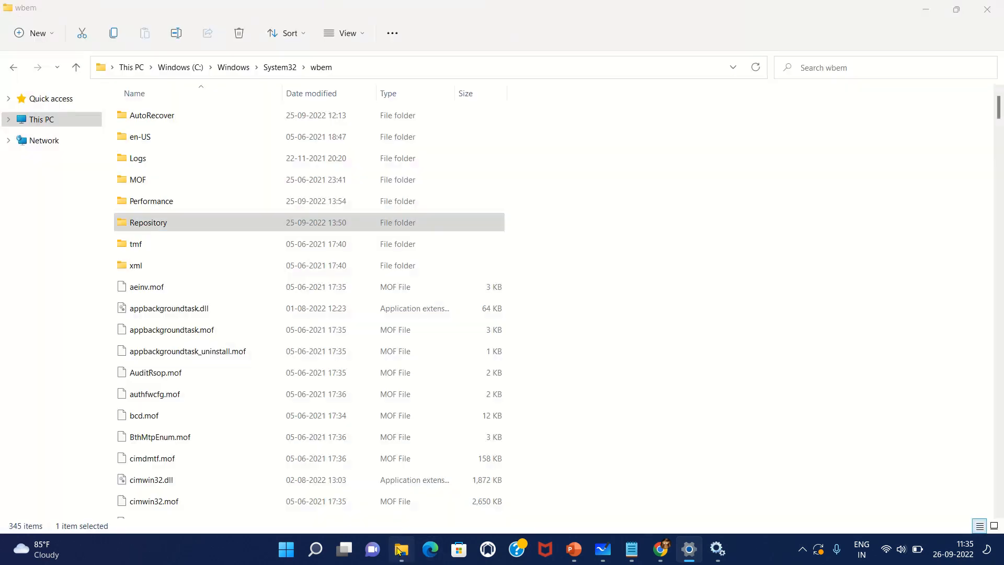
{"action": "left_click", "coordinate": [78, 68]}
{"action": "left_click", "coordinate": [78, 68]}
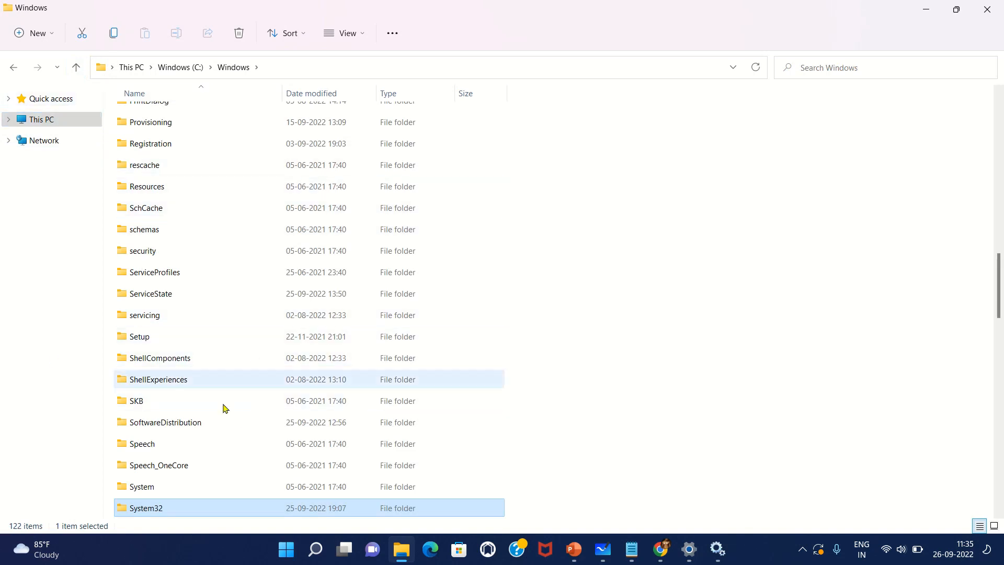
{"action": "left_click", "coordinate": [306, 67]}
{"action": "left_click", "coordinate": [287, 62]}
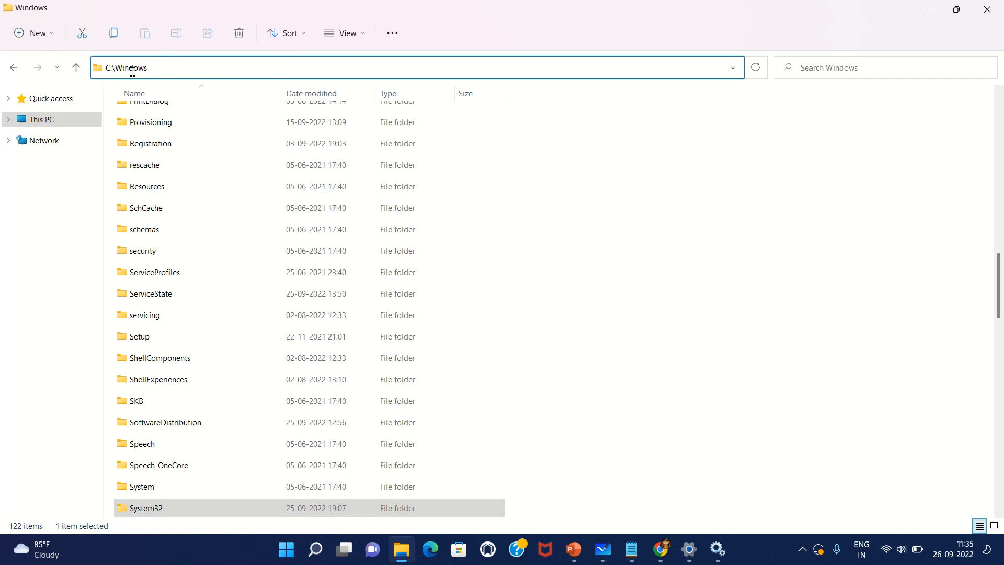
{"action": "double_click", "coordinate": [151, 426]}
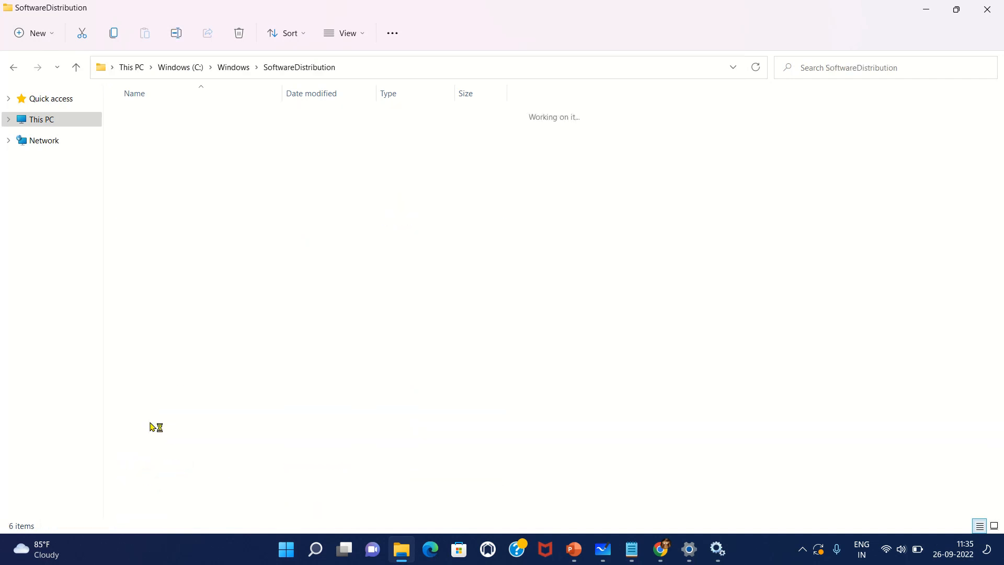
Step: Check the full path of the SoftwareDistribution folder and open its Download subfolder
{"action": "left_click", "coordinate": [383, 71]}
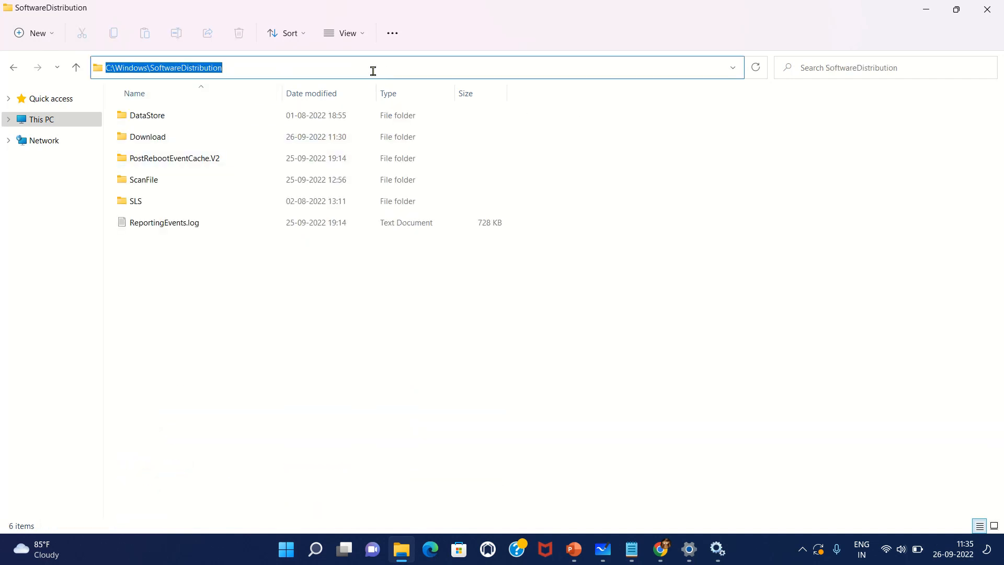
{"action": "left_click", "coordinate": [322, 69]}
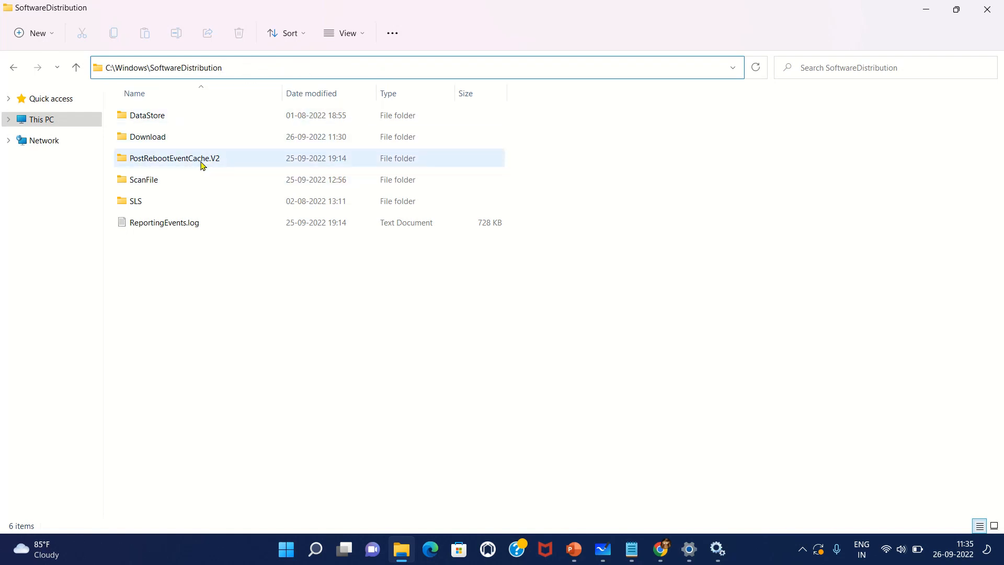
{"action": "double_click", "coordinate": [172, 138]}
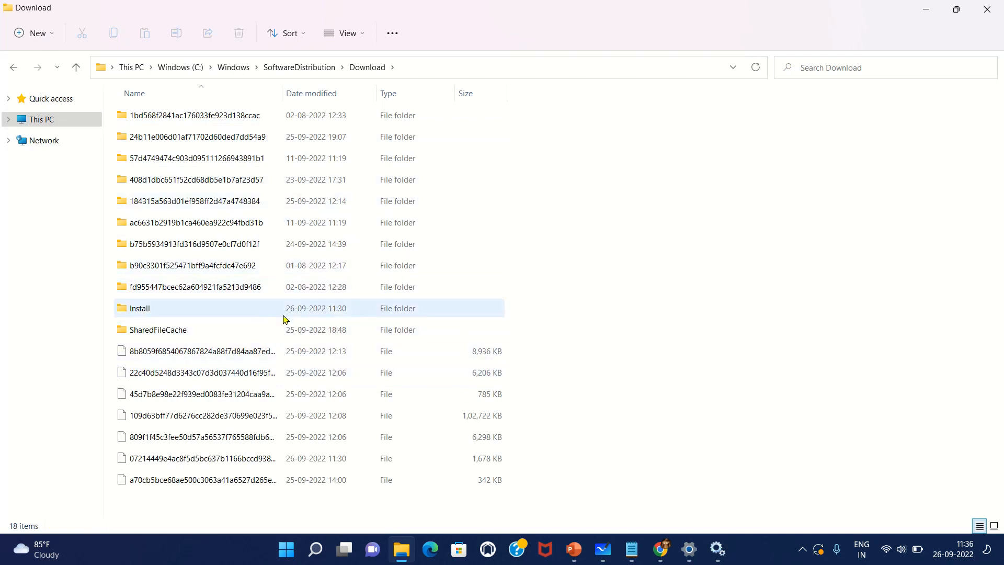
Step: Sort the Download folder by date modified, check the Install subfolder, and open the 24b11e006d01af71702d60ded7dd54a9 folder
{"action": "left_click", "coordinate": [330, 98]}
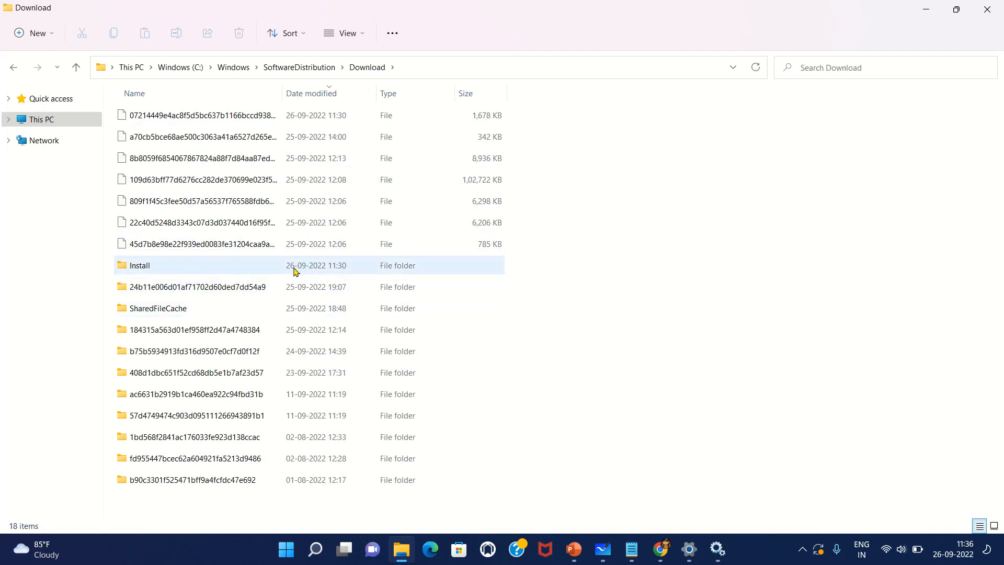
{"action": "double_click", "coordinate": [312, 272]}
{"action": "left_click", "coordinate": [205, 114]}
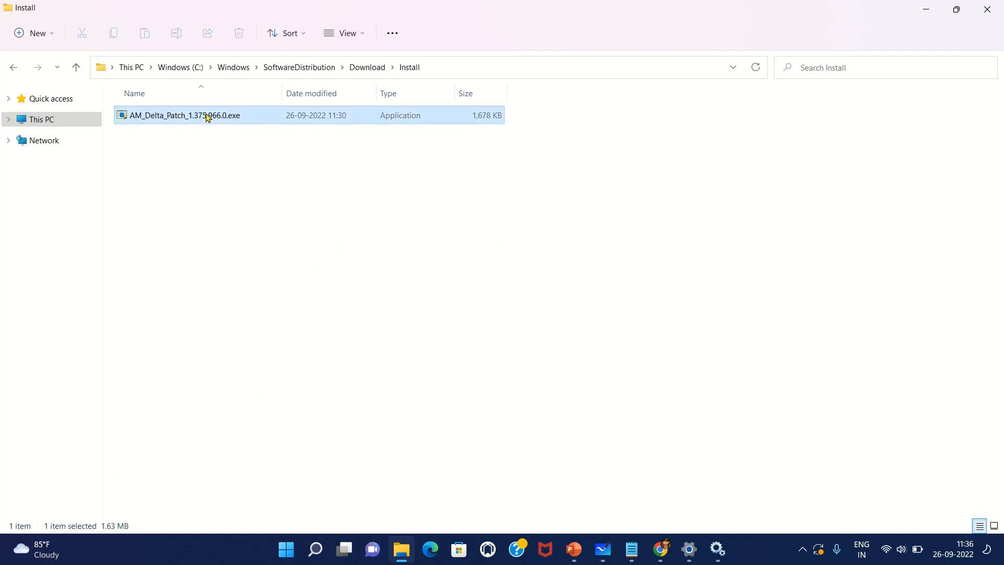
{"action": "left_click", "coordinate": [76, 70]}
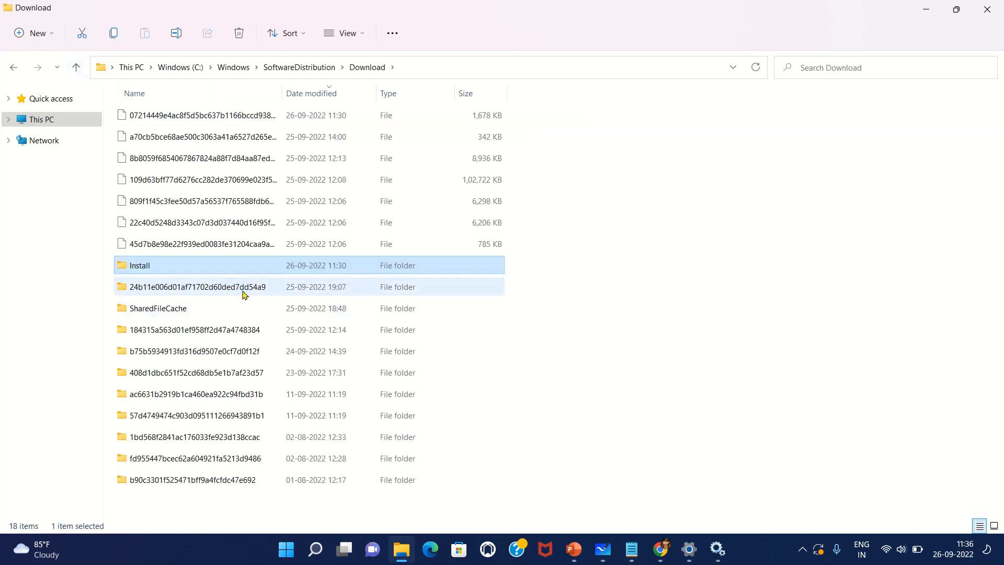
{"action": "double_click", "coordinate": [241, 292]}
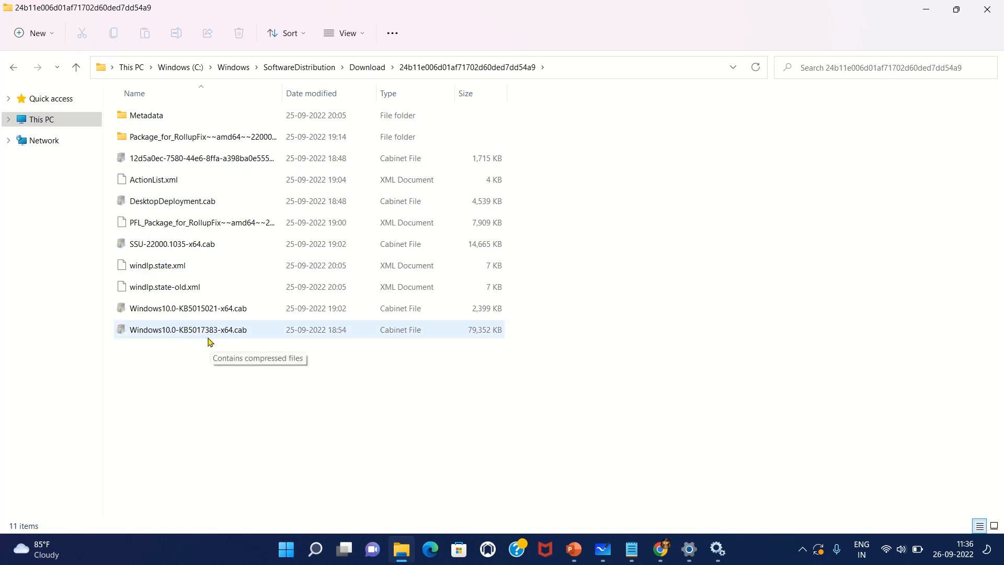
Step: Open Programs and Features with the Run command appwiz.cpl, maximize it, and display the installed updates
{"action": "key", "text": "super+r"}
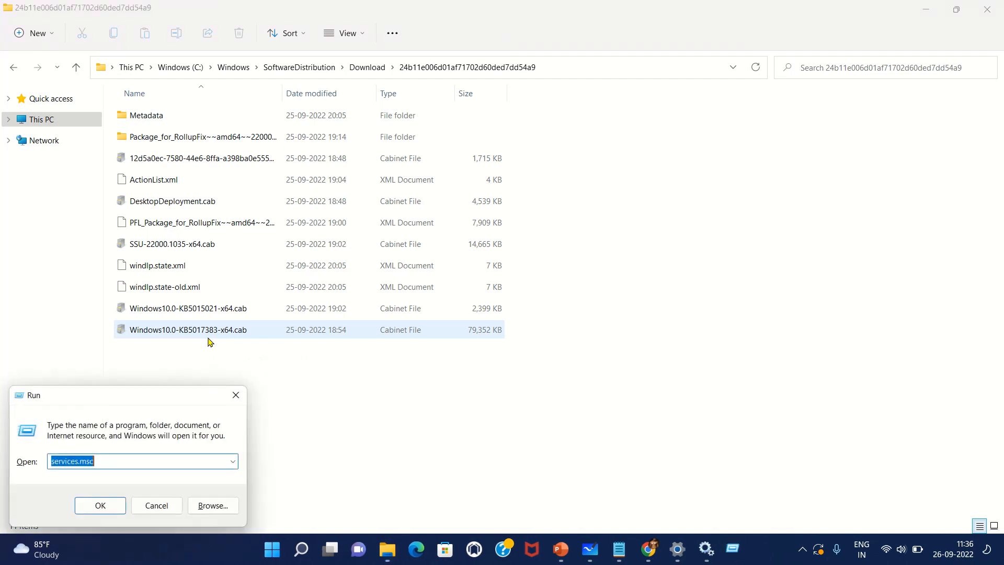
{"action": "type", "text": "app"}
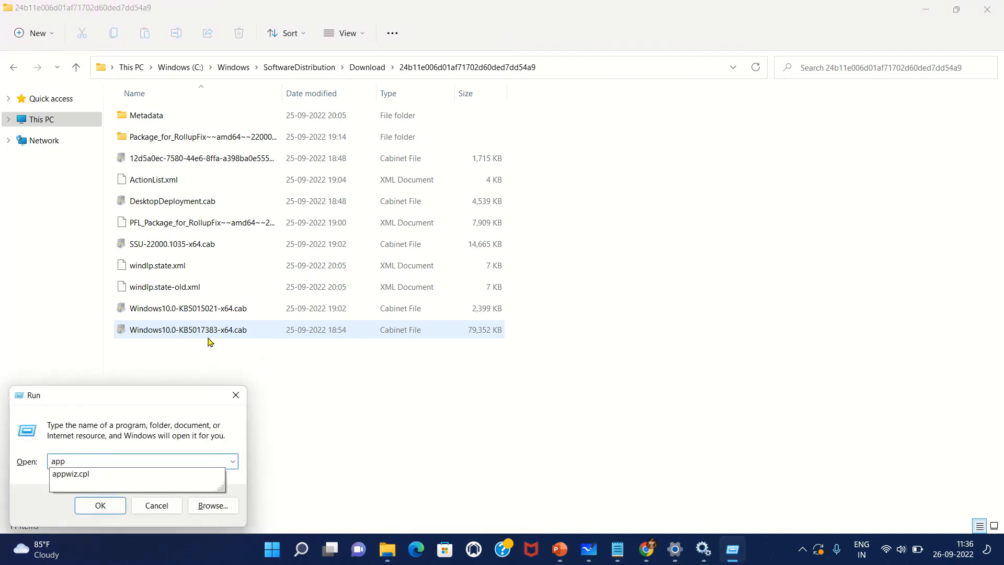
{"action": "key", "text": "Down"}
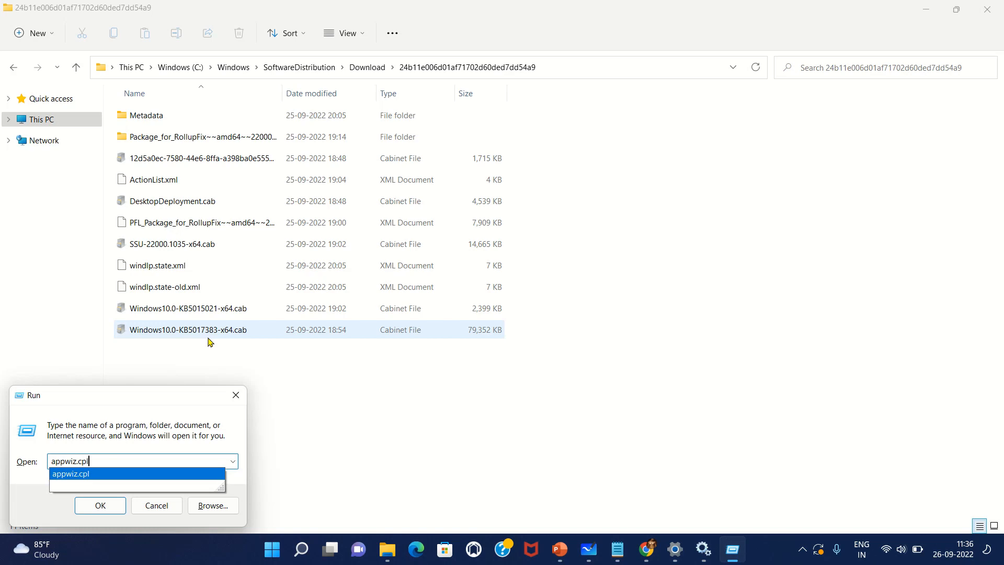
{"action": "key", "text": "Return"}
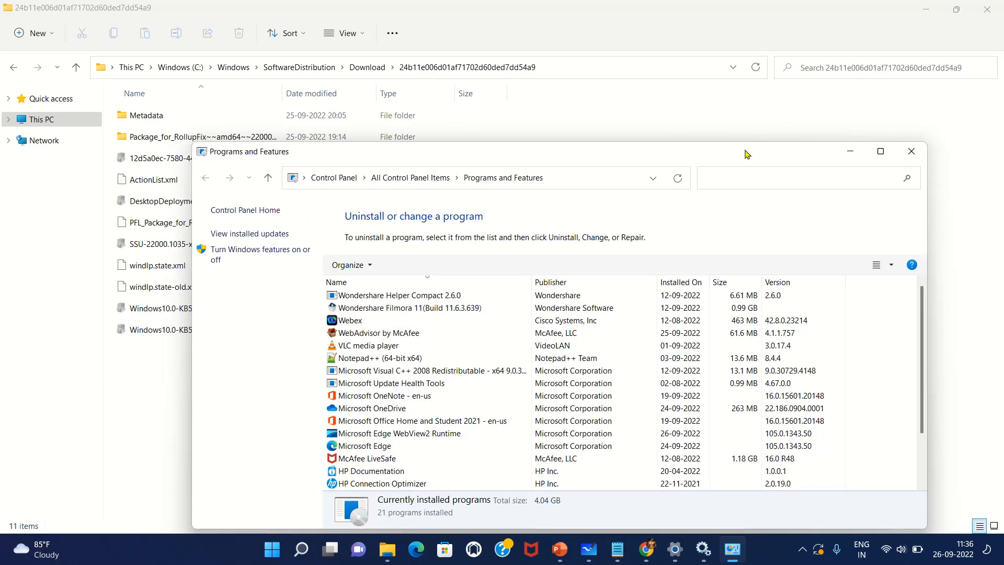
{"action": "left_click_drag", "start_coordinate": [745, 151], "coordinate": [709, 61]}
{"action": "left_click", "coordinate": [840, 63]}
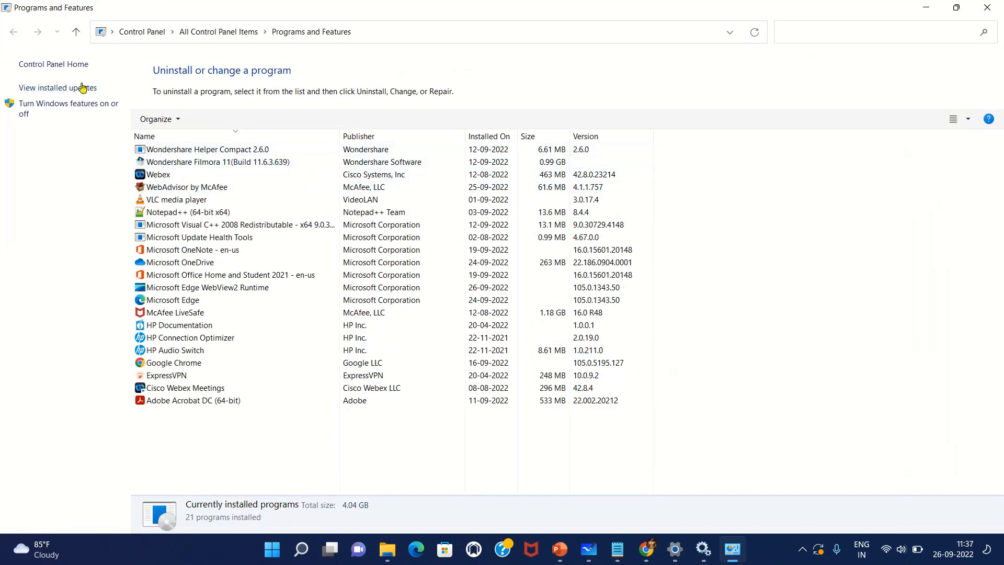
{"action": "left_click", "coordinate": [52, 88]}
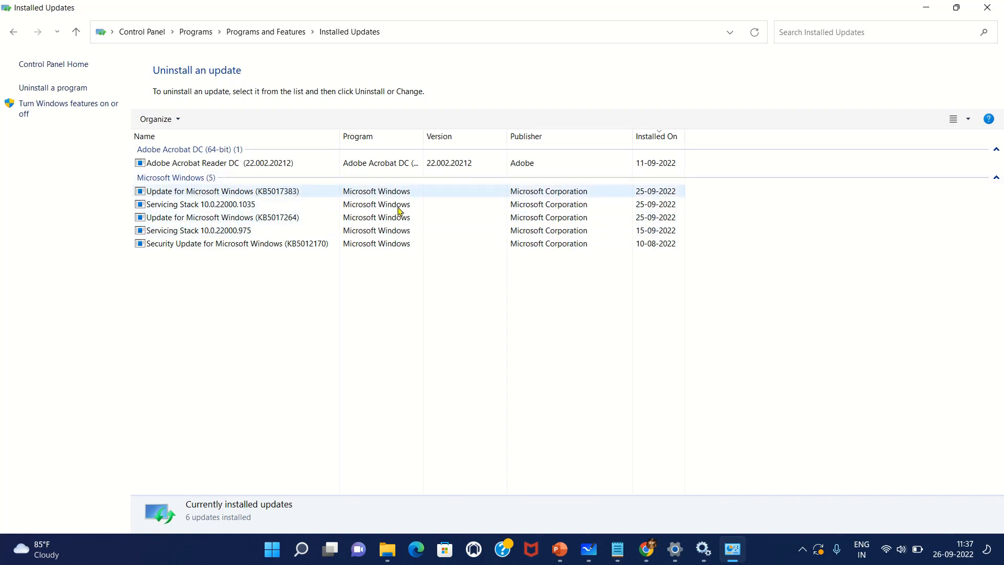
Step: Compare the Windows10.0-KB5017383-x64.cab file in File Explorer with the installed updates list, and minimize File Explorer
{"action": "left_click", "coordinate": [388, 550]}
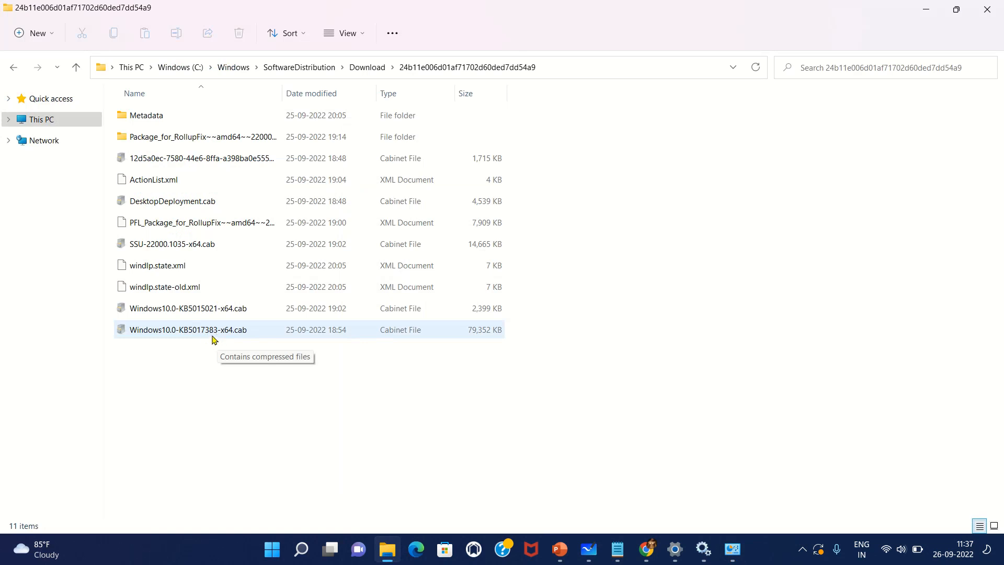
{"action": "left_click", "coordinate": [732, 549]}
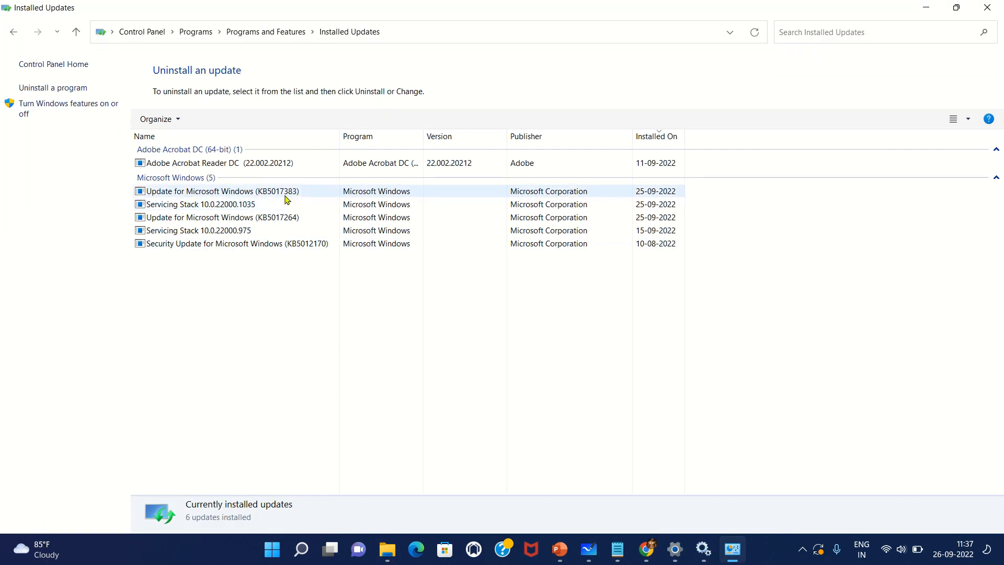
{"action": "left_click", "coordinate": [391, 552]}
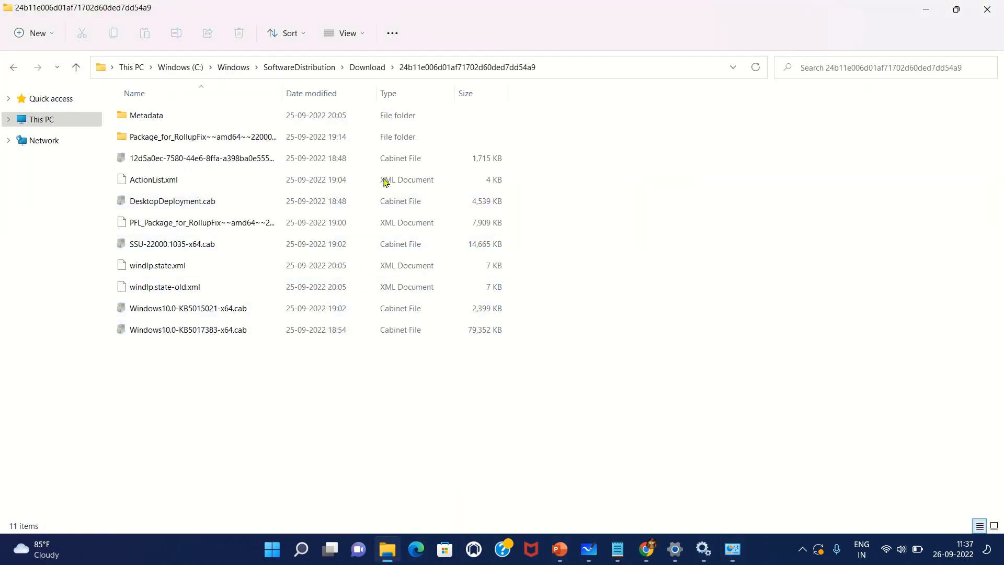
{"action": "left_click", "coordinate": [924, 11]}
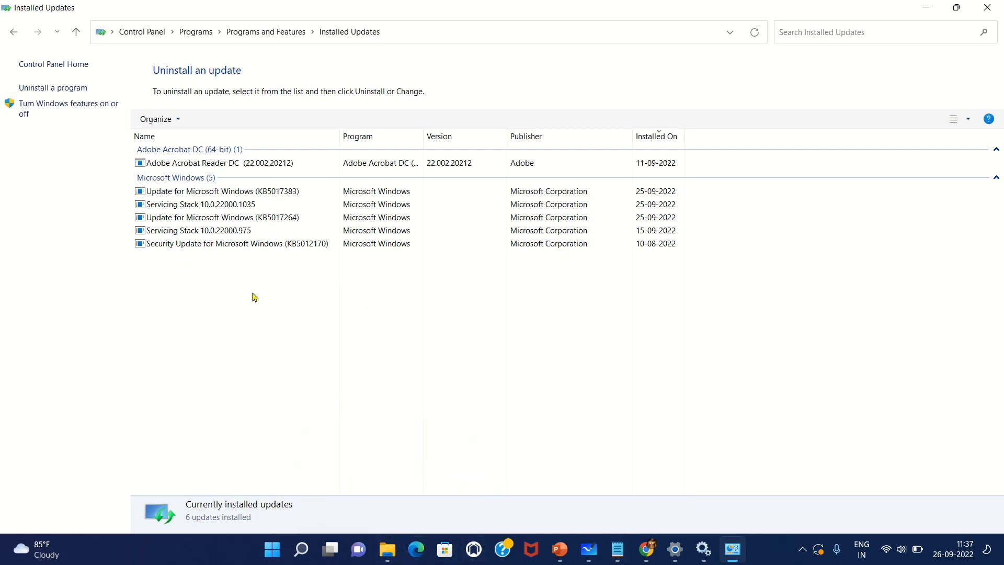
Step: Run wmic qfe list in a new Command Prompt, maximize it to check the installed hotfixes, and minimize it
{"action": "left_click", "coordinate": [444, 431]}
{"action": "key", "text": "super+r"}
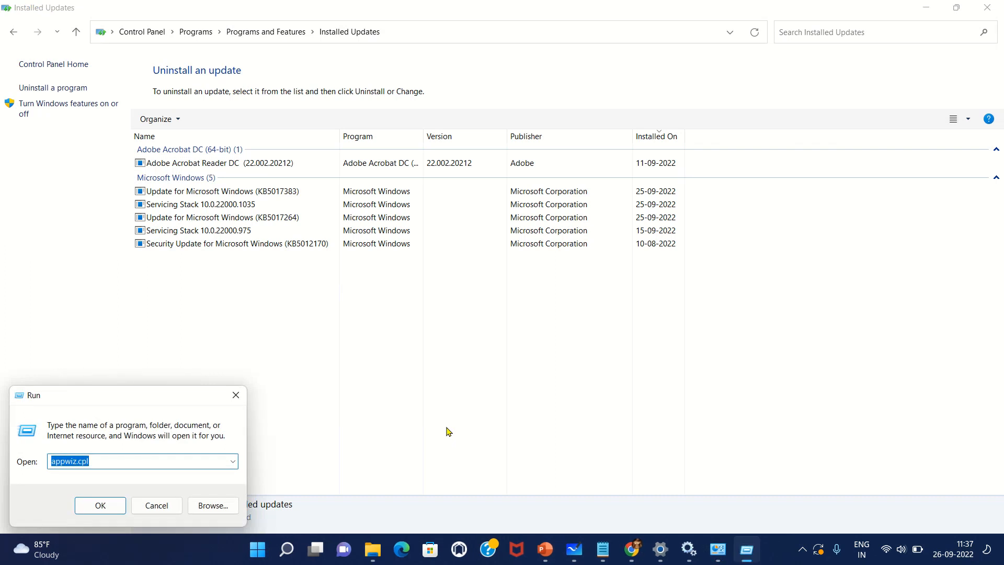
{"action": "type", "text": "cmd"}
{"action": "key", "text": "Return"}
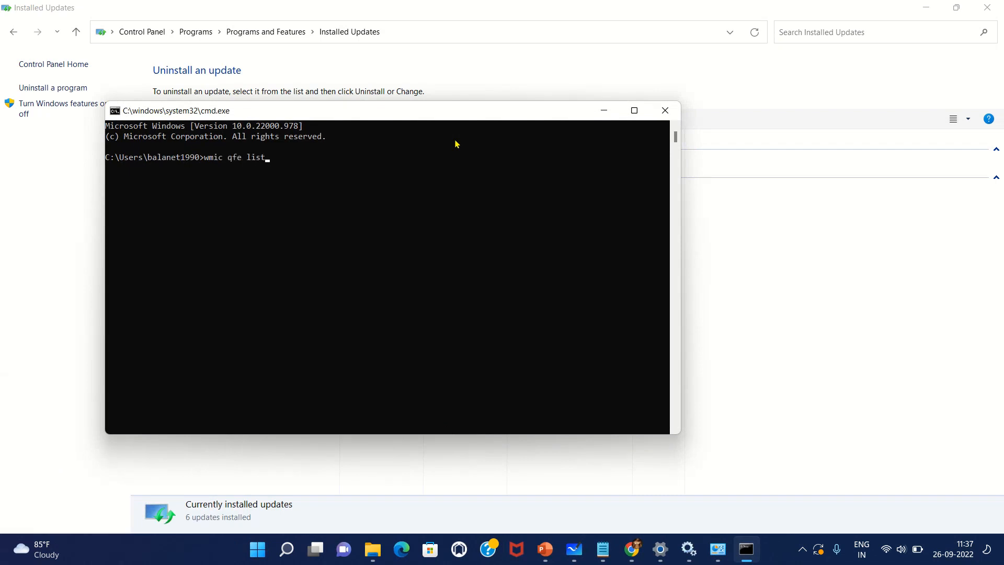
{"action": "type", "text": "wmic qfe list"}
{"action": "key", "text": "Return"}
{"action": "left_click", "coordinate": [635, 111]}
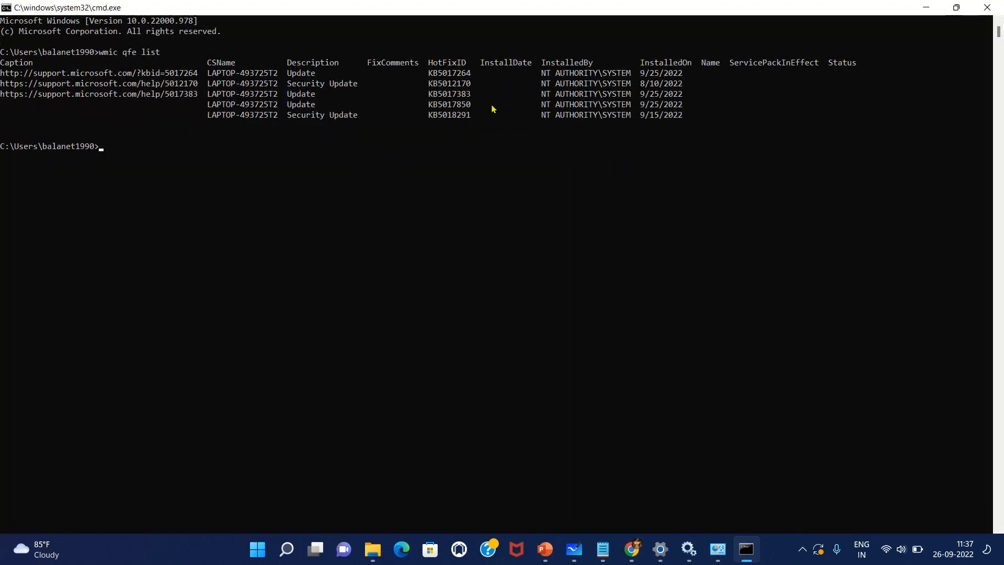
{"action": "left_click", "coordinate": [449, 94]}
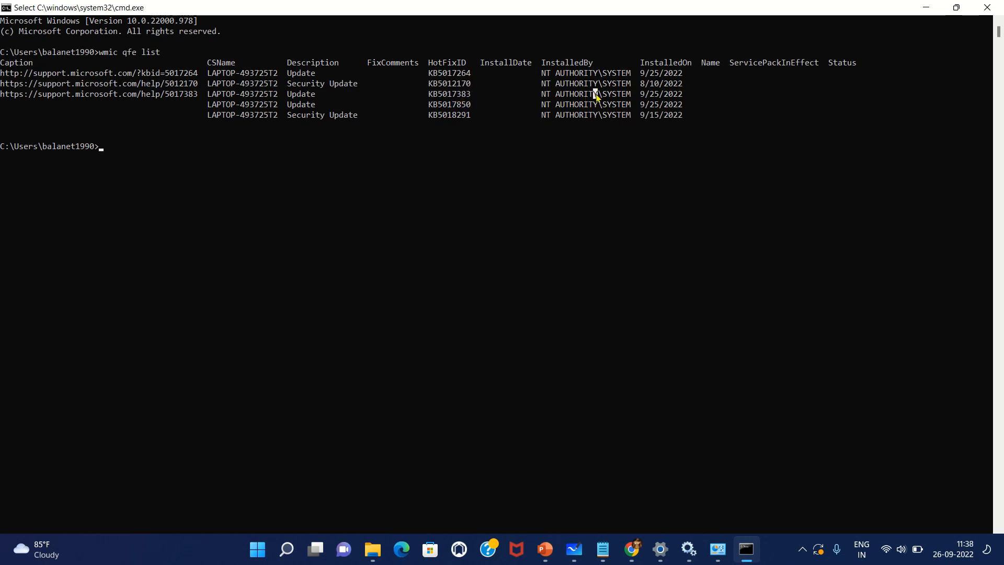
{"action": "left_click", "coordinate": [448, 239]}
{"action": "left_click", "coordinate": [926, 10]}
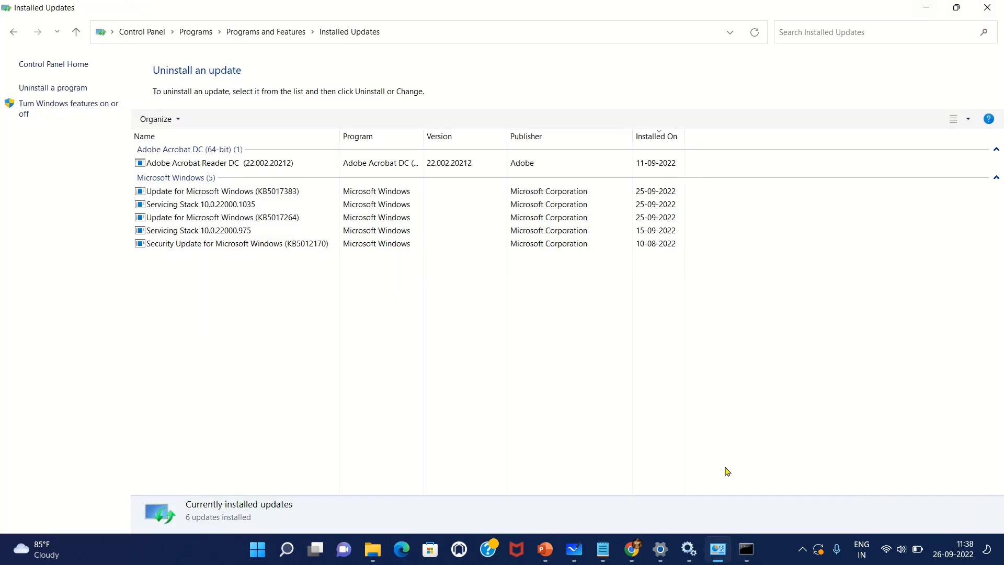
Step: Open Update history on the Windows Update page in Settings, review the Quality Updates list, and collapse it
{"action": "left_click", "coordinate": [661, 550]}
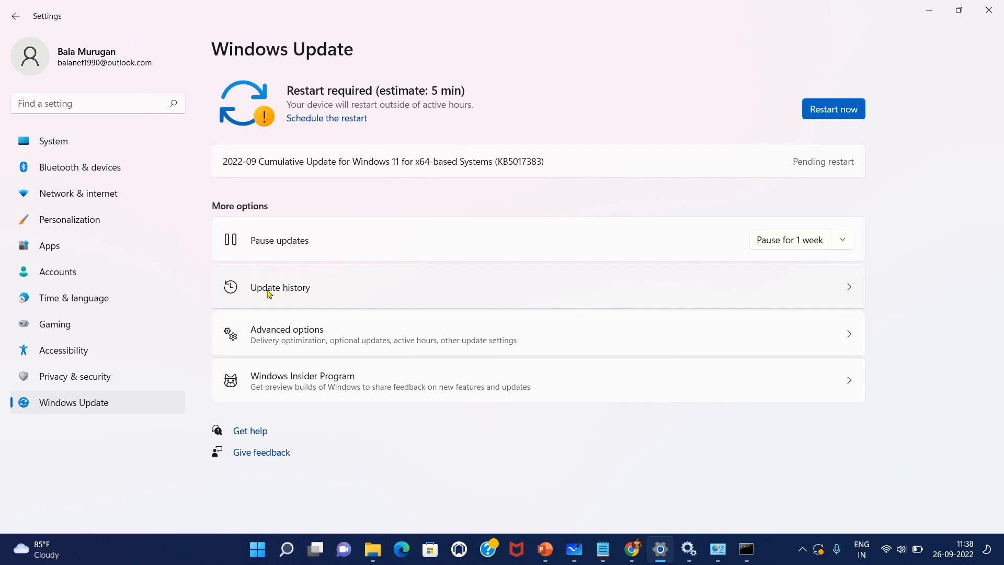
{"action": "left_click", "coordinate": [295, 296]}
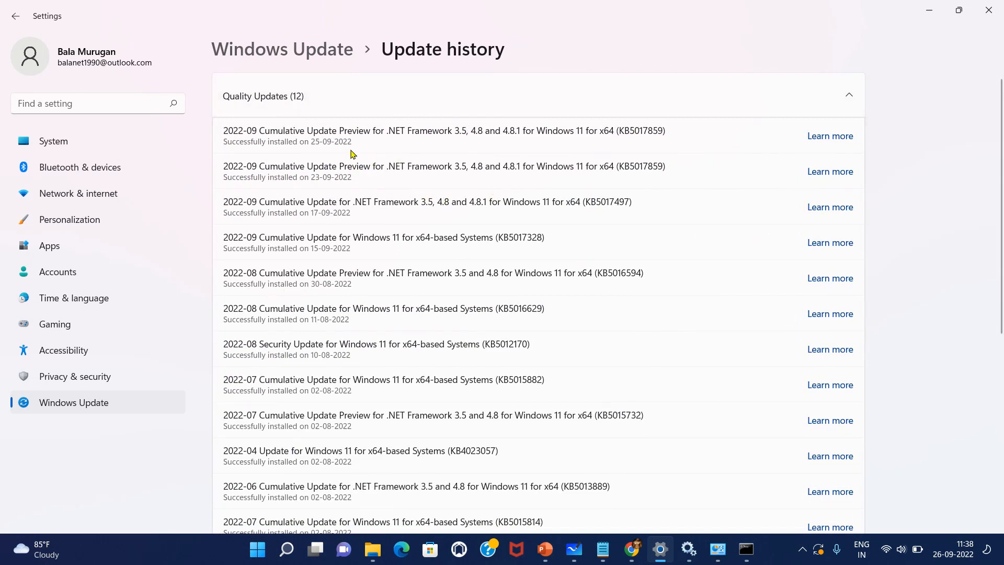
{"action": "left_click", "coordinate": [848, 95]}
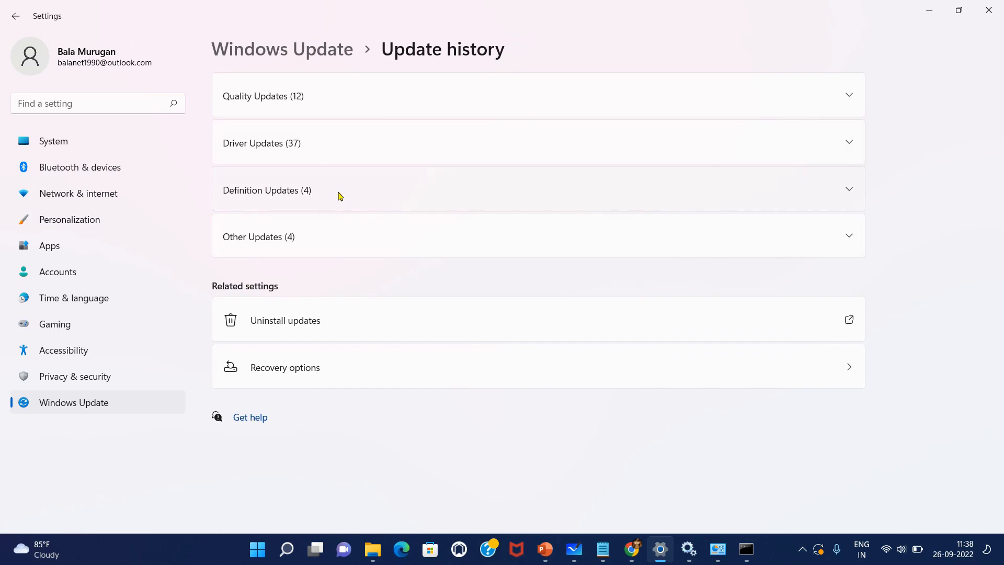
{"action": "left_click", "coordinate": [326, 97]}
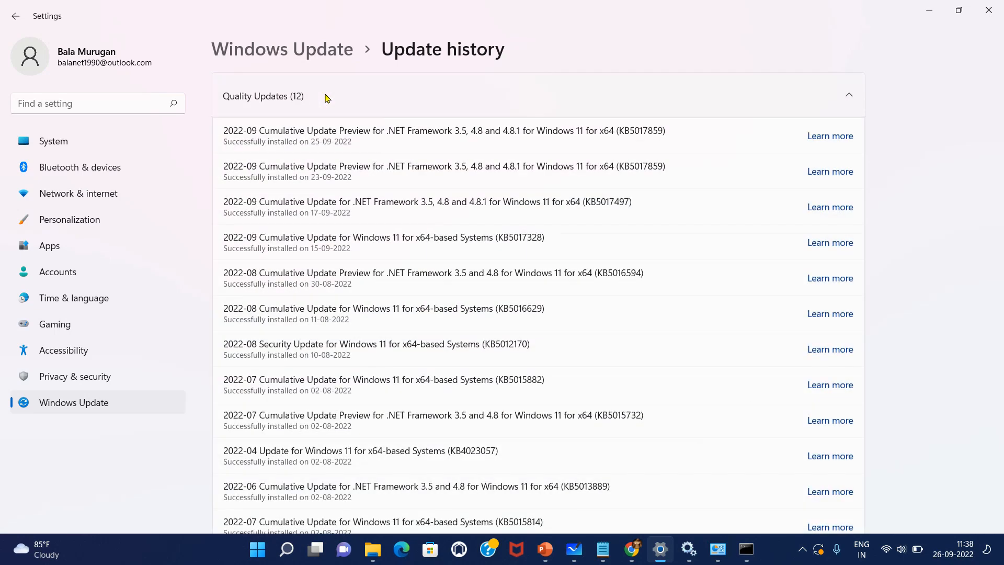
{"action": "left_click", "coordinate": [327, 98]}
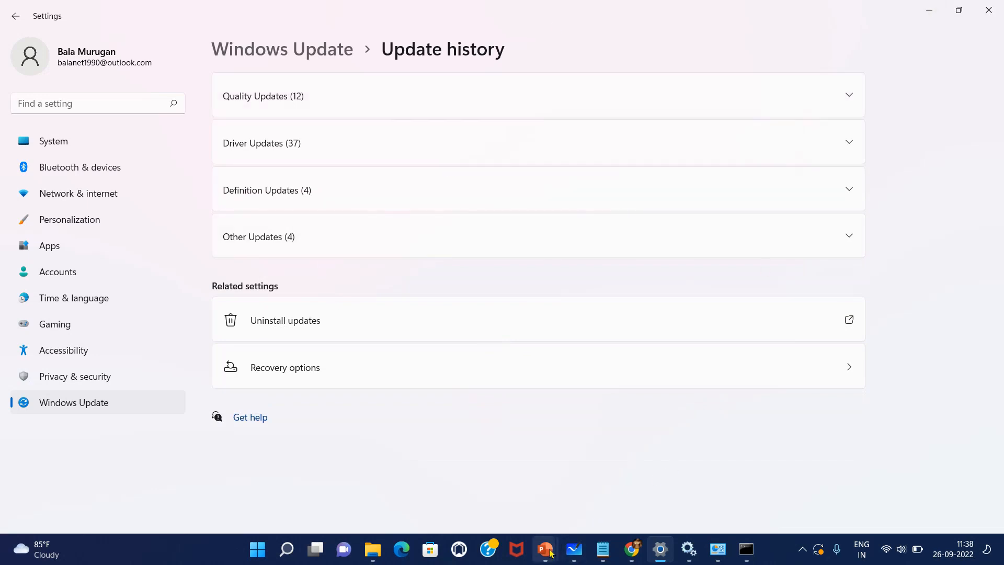
Step: Review the PowerPoint checklist, switch to File Explorer, and go up to the SoftwareDistribution folder
{"action": "mouse_move", "coordinate": [545, 549]}
{"action": "left_click", "coordinate": [470, 503]}
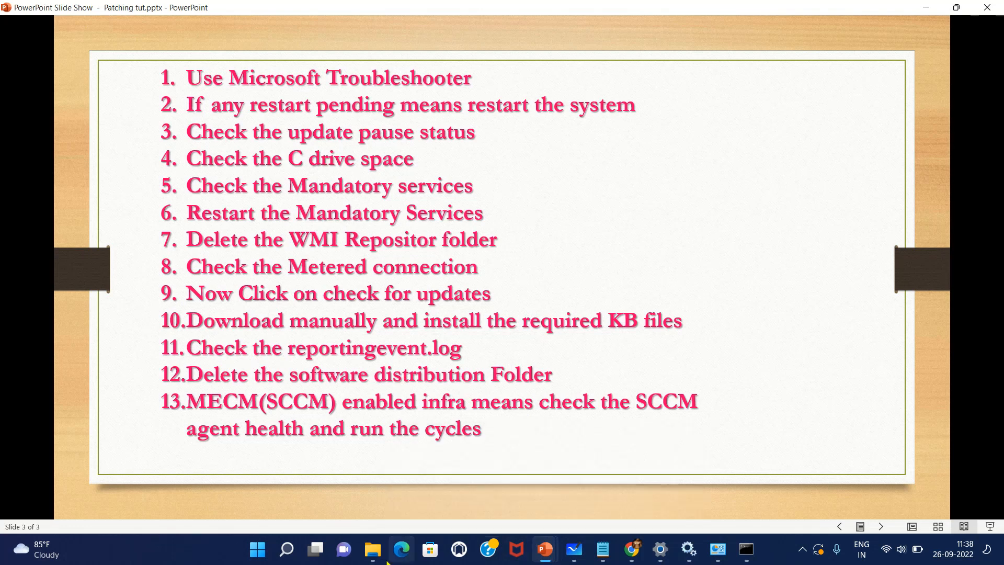
{"action": "left_click", "coordinate": [375, 553]}
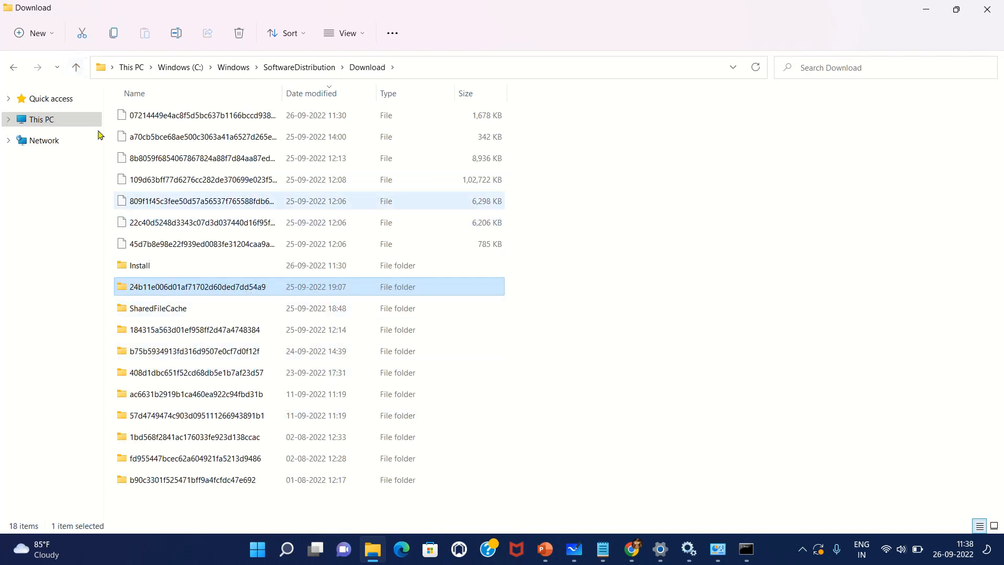
{"action": "left_click", "coordinate": [75, 67]}
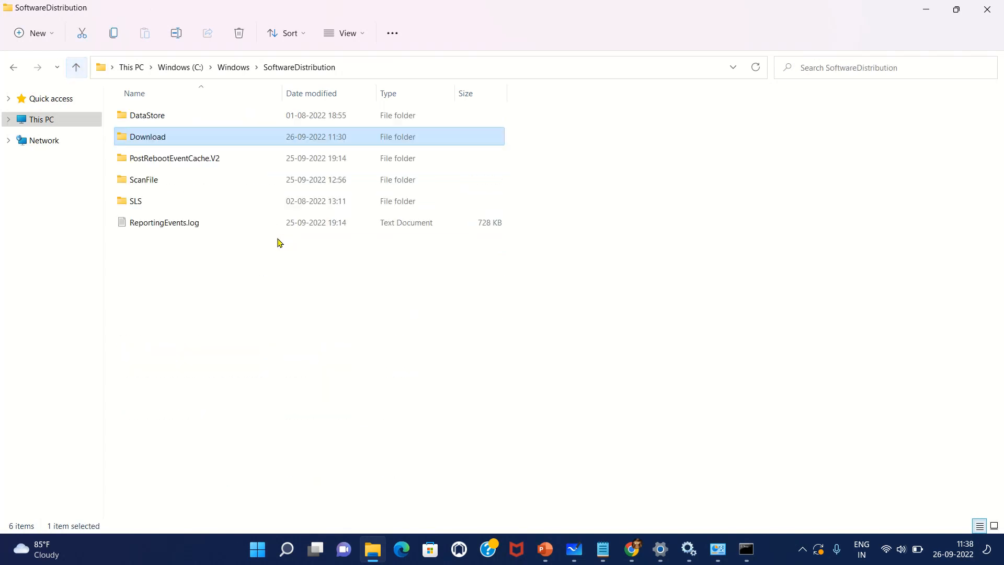
Step: Open ReportingEvents.log from the SoftwareDistribution folder in a maximized Notepad window and go to its latest entries
{"action": "left_click", "coordinate": [162, 224]}
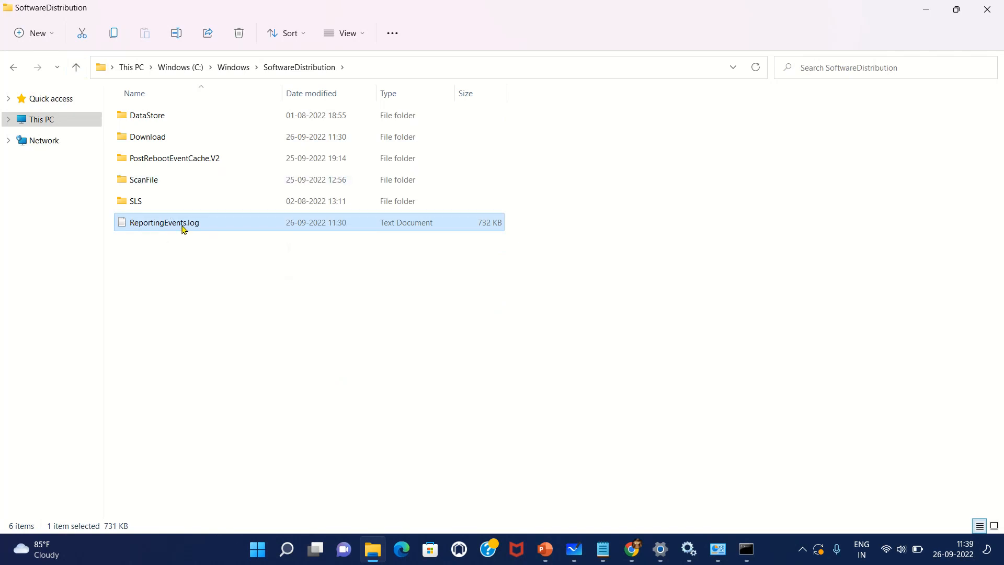
{"action": "double_click", "coordinate": [183, 226]}
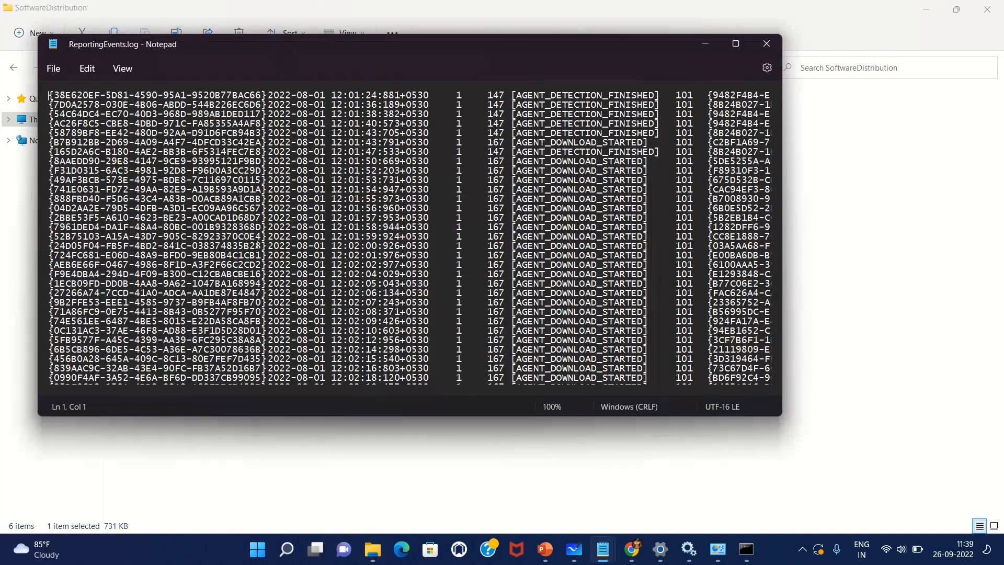
{"action": "left_click", "coordinate": [736, 50]}
{"action": "left_click", "coordinate": [282, 166]}
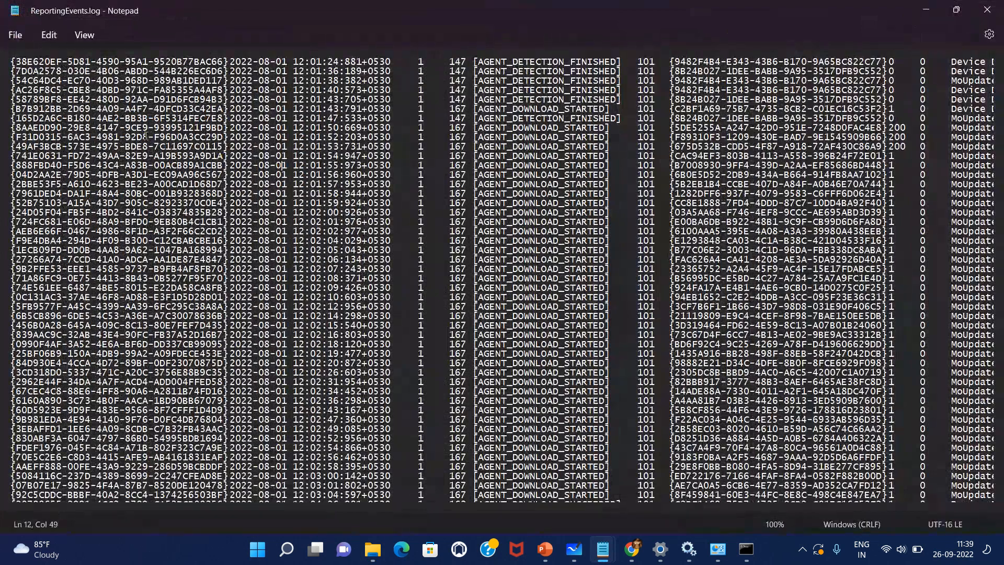
{"action": "left_click", "coordinate": [171, 99]}
{"action": "left_click_drag", "start_coordinate": [1000, 72], "coordinate": [1000, 499]}
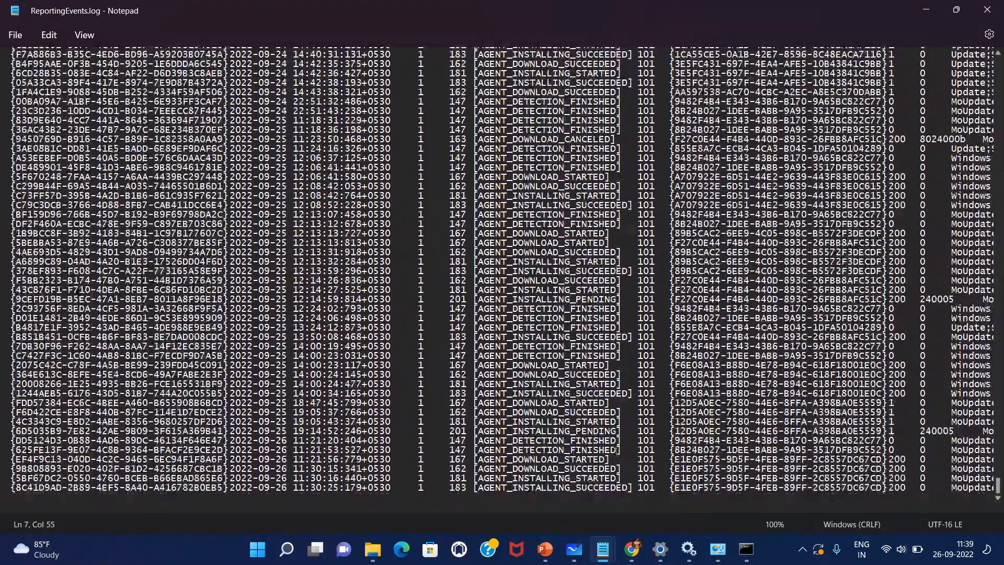
Step: Examine the download and installation status entries dated 2022-09-26 at the end of ReportingEvents.log
{"action": "left_click", "coordinate": [270, 421]}
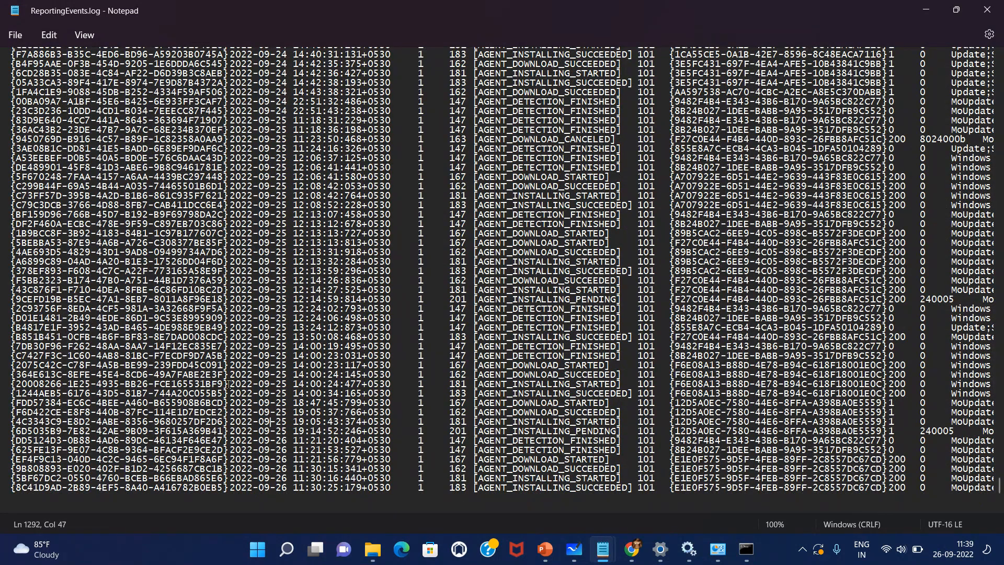
{"action": "key", "text": "Up"}
{"action": "key", "text": "Up"}
{"action": "key", "text": "Up"}
{"action": "left_click", "coordinate": [522, 451]}
{"action": "left_click_drag", "start_coordinate": [608, 461], "coordinate": [477, 461]}
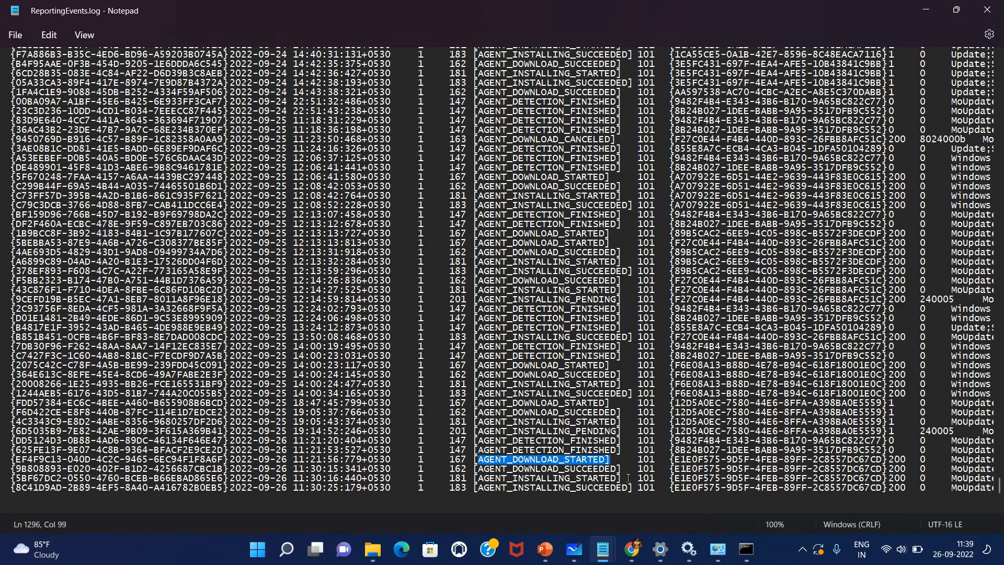
{"action": "left_click_drag", "start_coordinate": [622, 469], "coordinate": [485, 465]}
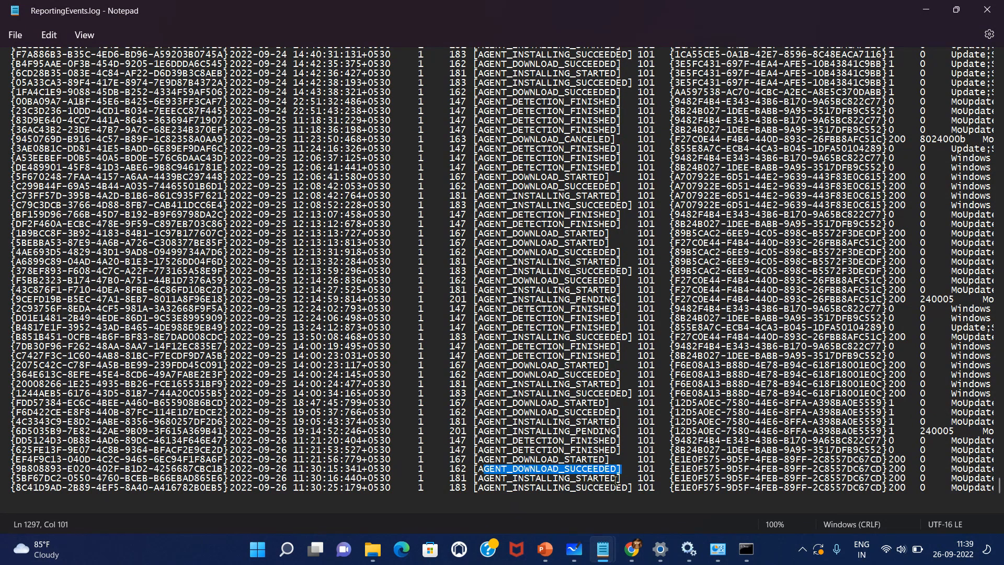
{"action": "left_click_drag", "start_coordinate": [624, 478], "coordinate": [492, 487]}
{"action": "left_click", "coordinate": [353, 478]}
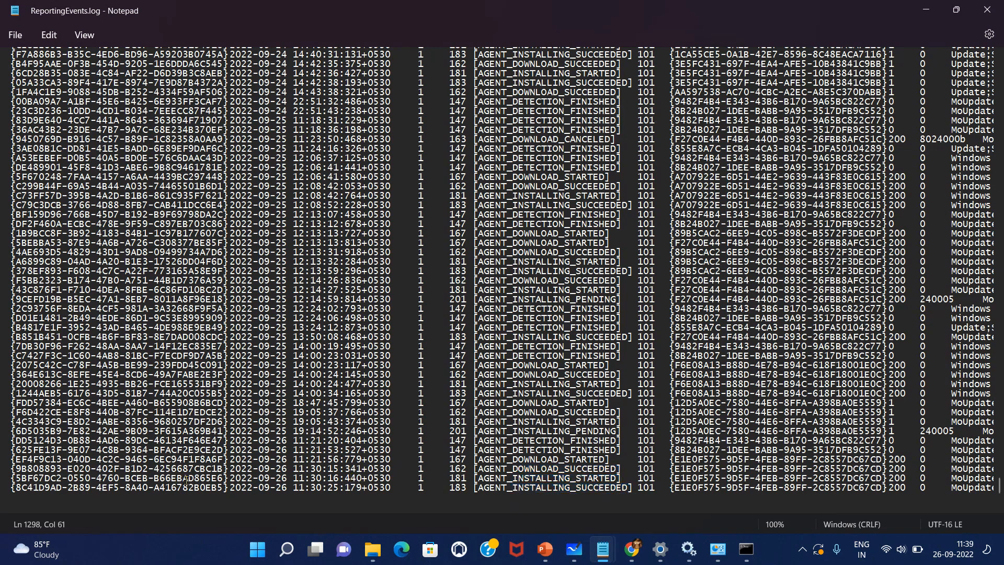
Step: Examine the latest 2022-09-26 entries in ReportingEvents.log, from the entry IDs and timestamps across to the source and message columns
{"action": "left_click_drag", "start_coordinate": [223, 478], "coordinate": [165, 488]}
{"action": "left_click", "coordinate": [281, 478]}
{"action": "left_click", "coordinate": [311, 477]}
{"action": "left_click_drag", "start_coordinate": [692, 478], "coordinate": [715, 478]}
{"action": "left_click_drag", "start_coordinate": [391, 511], "coordinate": [613, 511]}
{"action": "left_click", "coordinate": [560, 465]}
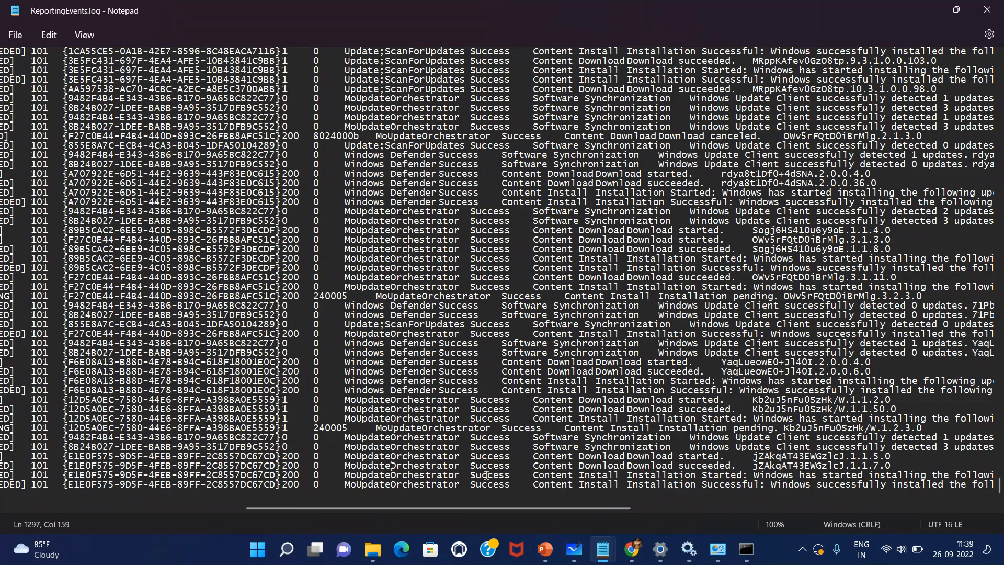
{"action": "left_click_drag", "start_coordinate": [481, 447], "coordinate": [485, 449]}
{"action": "left_click_drag", "start_coordinate": [490, 508], "coordinate": [593, 512]}
{"action": "left_click", "coordinate": [574, 438]}
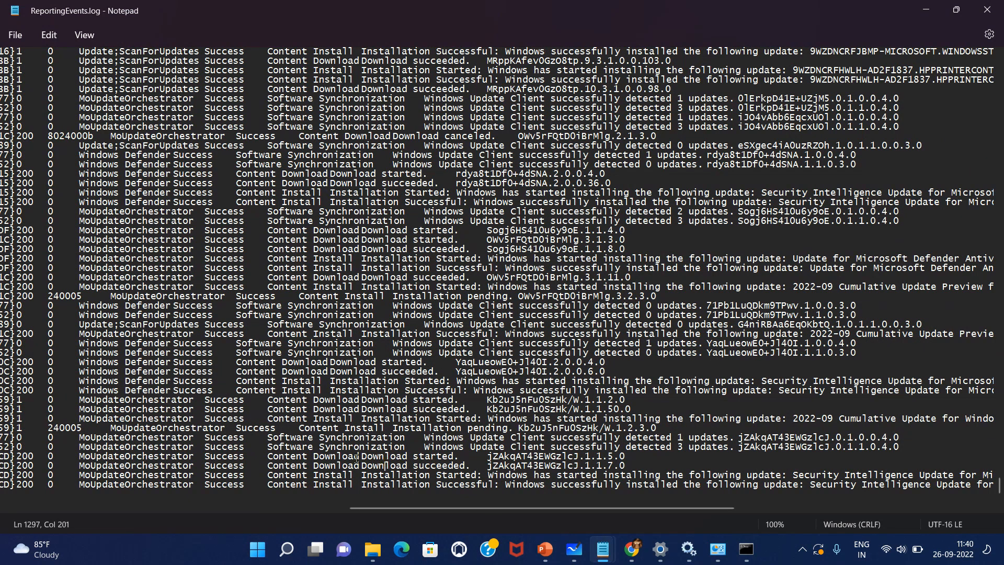
Step: Examine the download and installation messages of the last four log entries, including the name of the Microsoft Defender Antivirus update
{"action": "left_click_drag", "start_coordinate": [318, 457], "coordinate": [453, 461]}
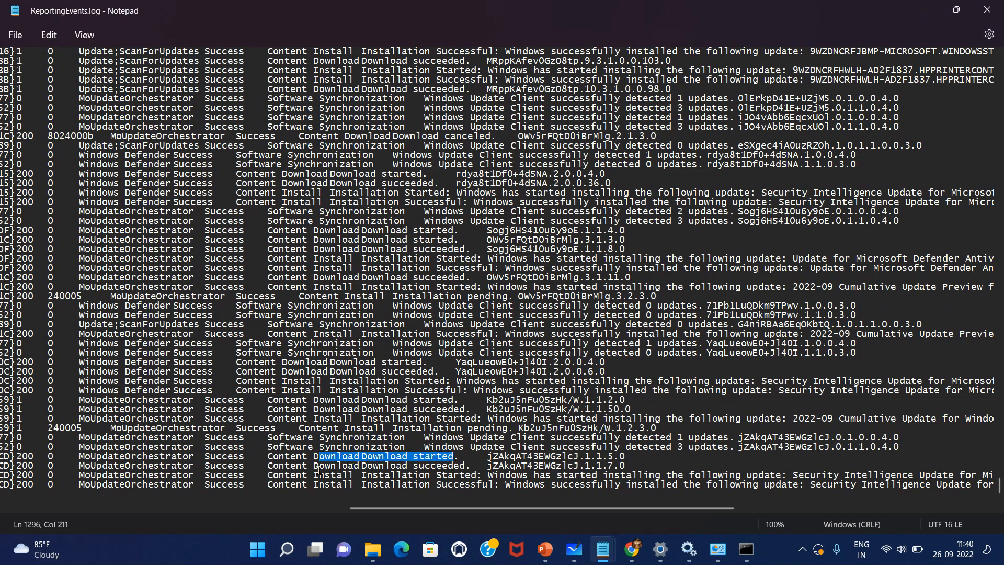
{"action": "left_click_drag", "start_coordinate": [318, 466], "coordinate": [475, 467]}
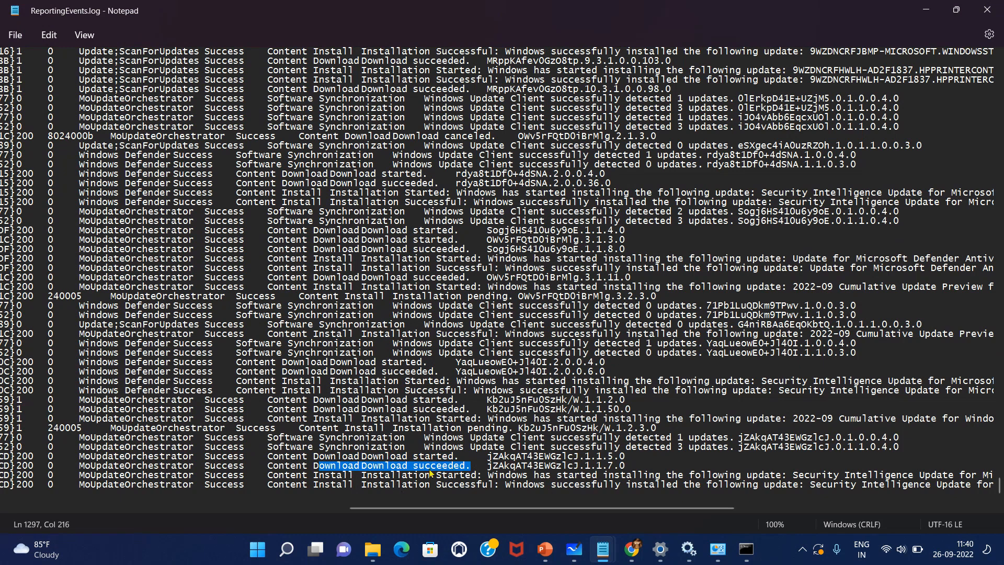
{"action": "left_click_drag", "start_coordinate": [368, 475], "coordinate": [483, 484]}
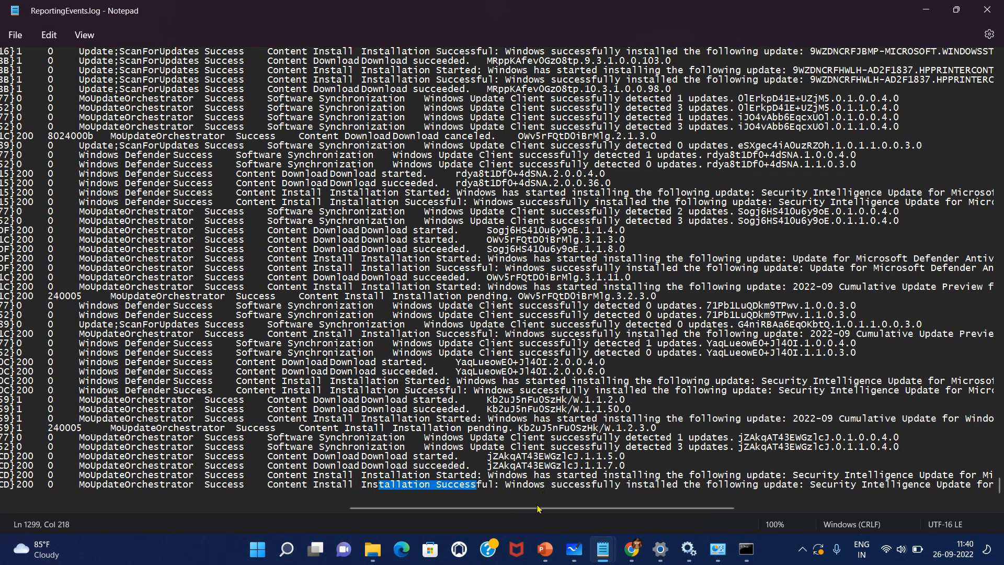
{"action": "left_click_drag", "start_coordinate": [528, 507], "coordinate": [642, 515]}
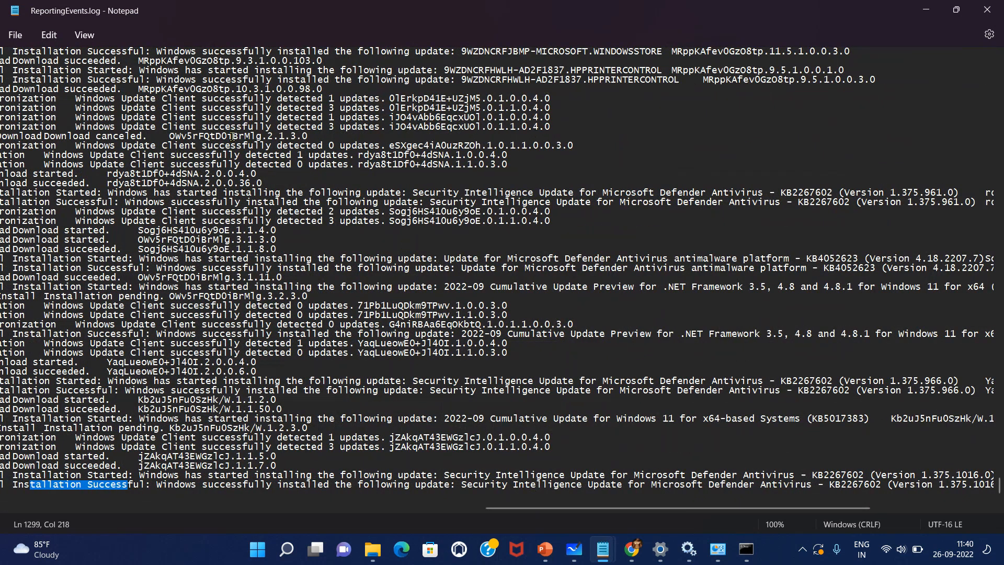
{"action": "left_click_drag", "start_coordinate": [700, 475], "coordinate": [720, 475]}
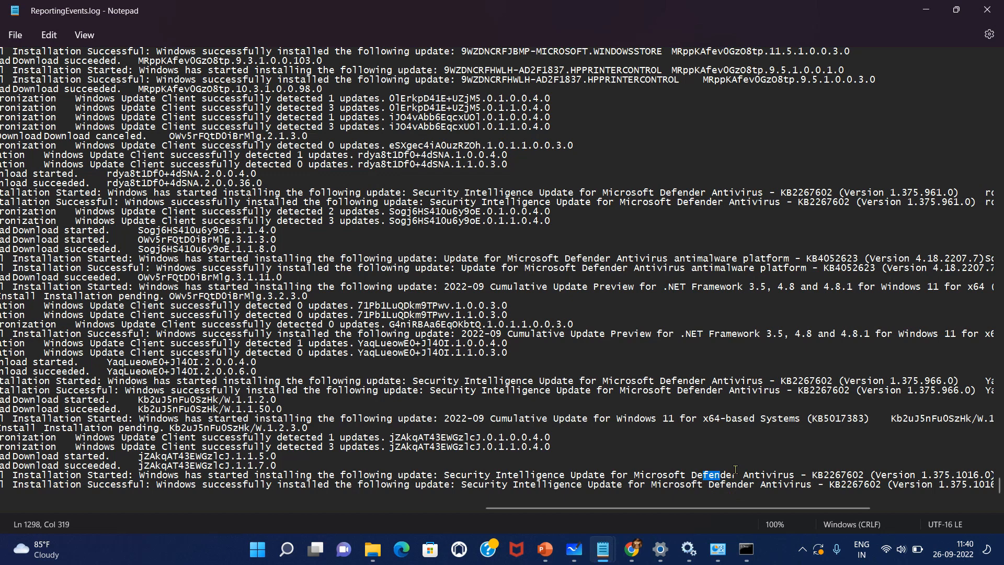
{"action": "left_click", "coordinate": [773, 484]}
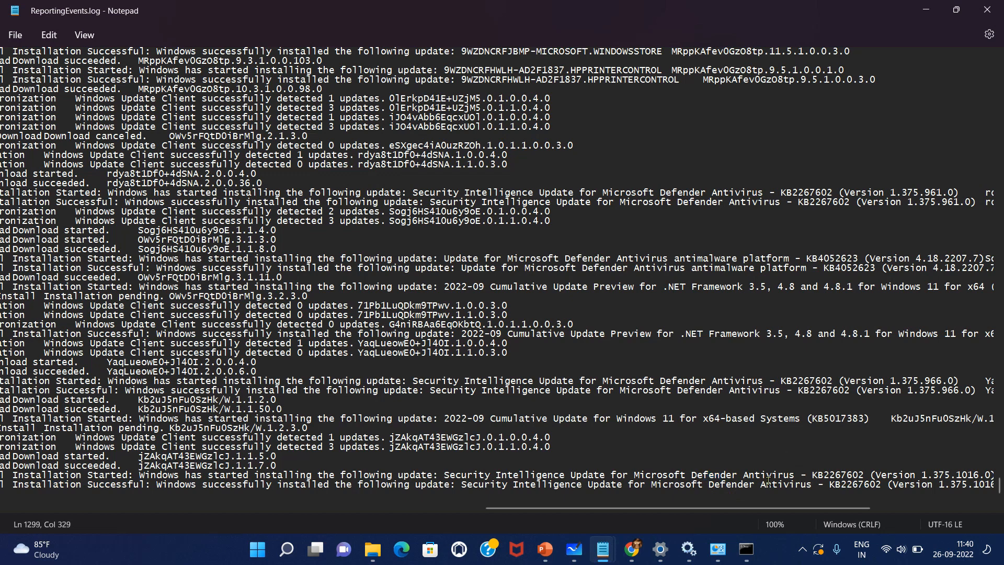
Step: Minimize the log and switch to the PowerPoint checklist on slide 3 to review the SoftwareDistribution folder item
{"action": "left_click", "coordinate": [927, 13]}
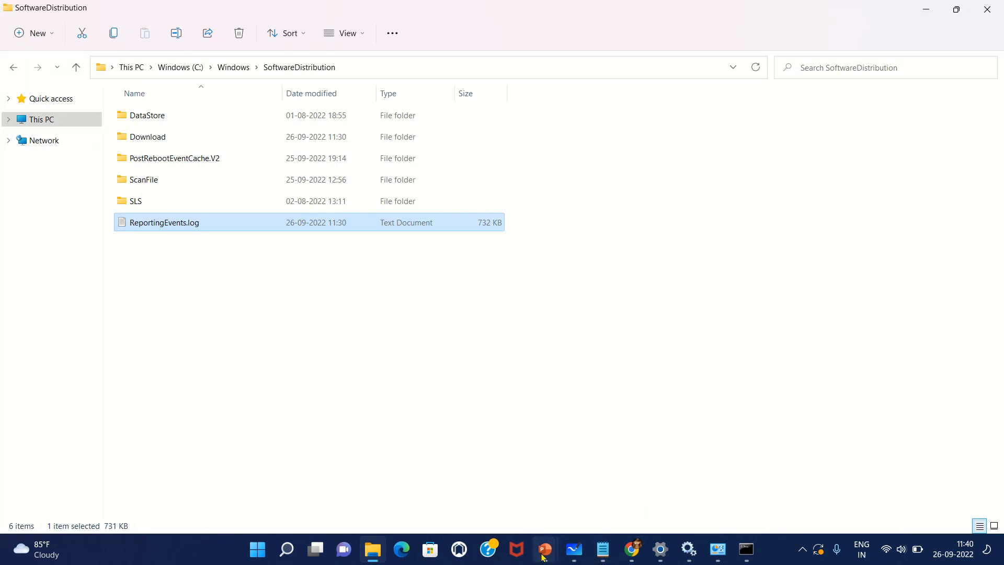
{"action": "mouse_move", "coordinate": [544, 558]}
{"action": "left_click", "coordinate": [471, 474]}
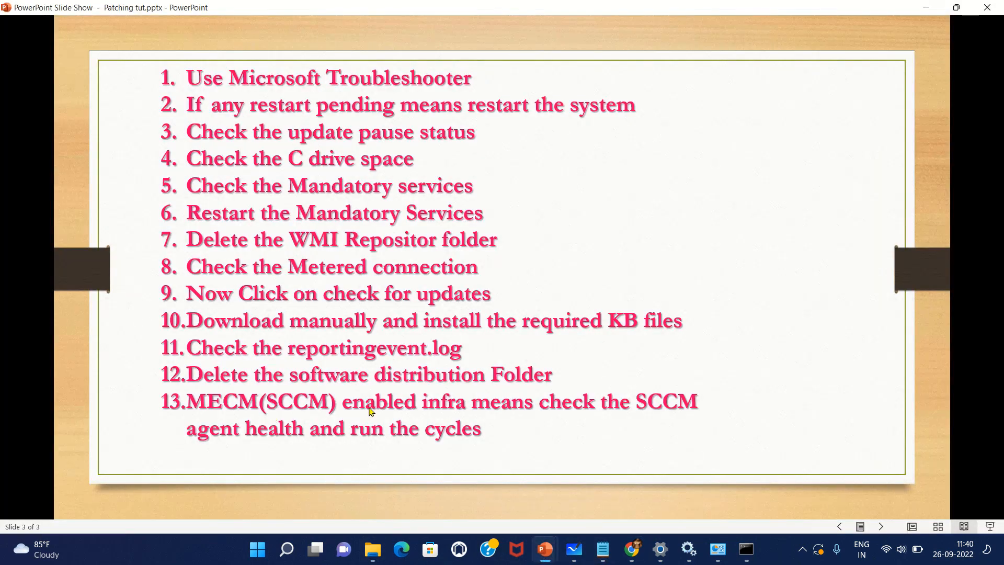
{"action": "left_click", "coordinate": [419, 381]}
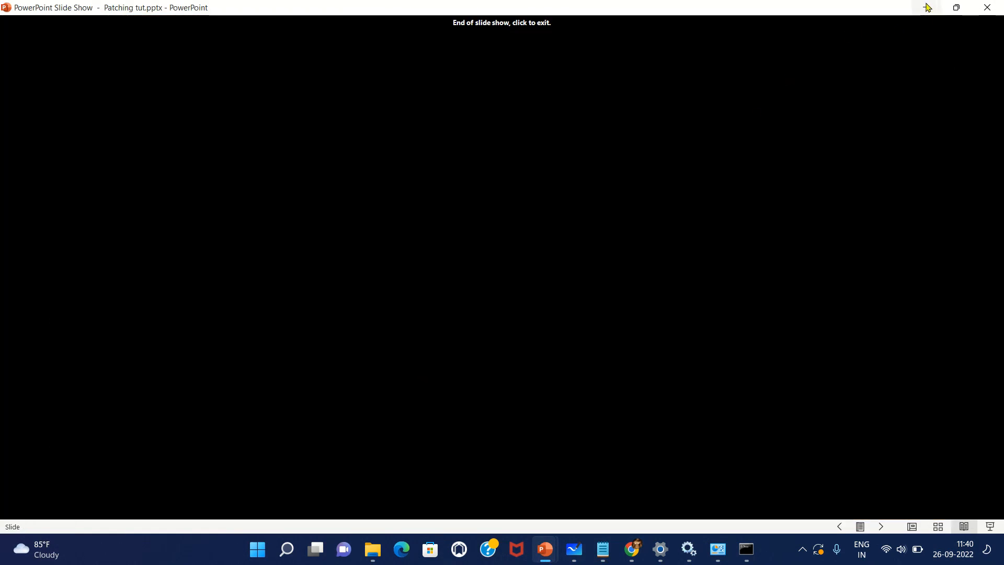
{"action": "scroll", "coordinate": [436, 200], "scroll_direction": "up", "scroll_amount": 1}
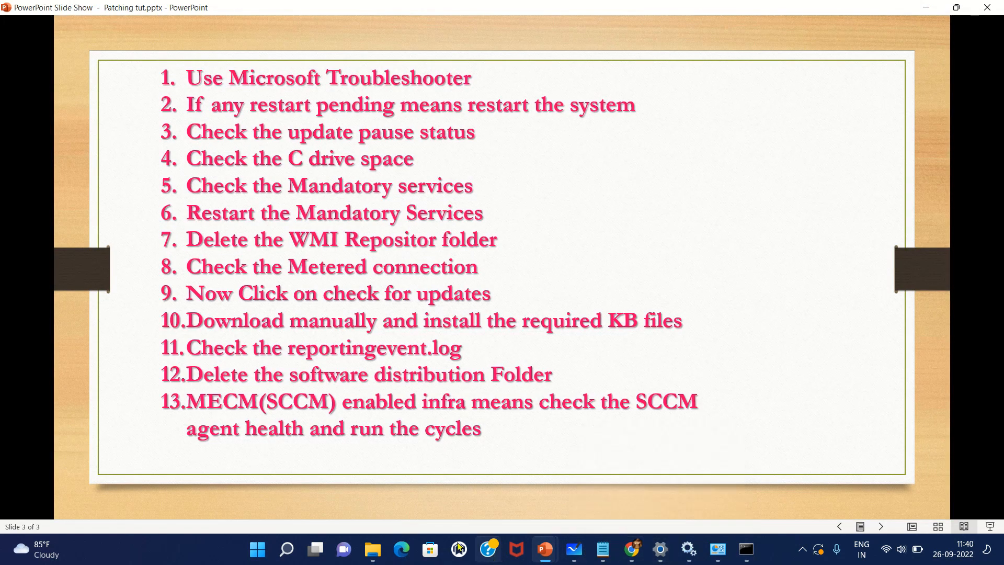
Step: In File Explorer, go up to the Windows folder, view the delete option for the SoftwareDistribution folder without using it, and leave the folder selected
{"action": "left_click", "coordinate": [372, 549]}
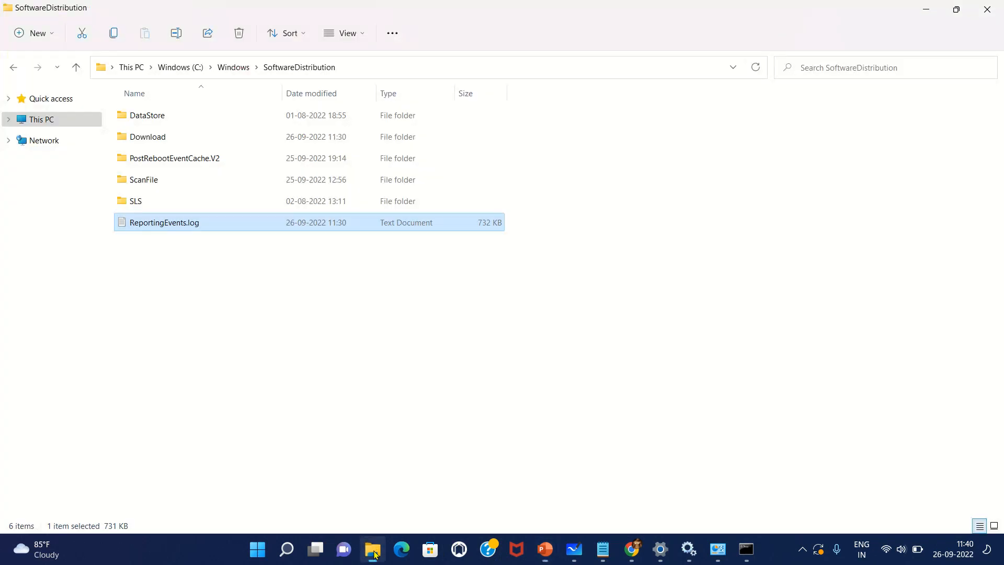
{"action": "left_click", "coordinate": [75, 67]}
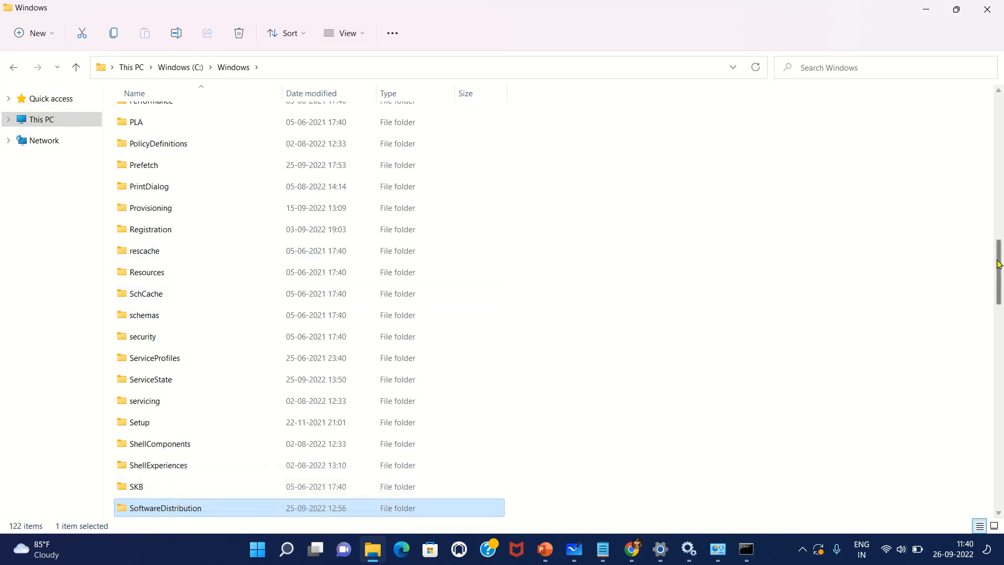
{"action": "scroll", "coordinate": [1000, 264], "scroll_direction": "down", "scroll_amount": 2}
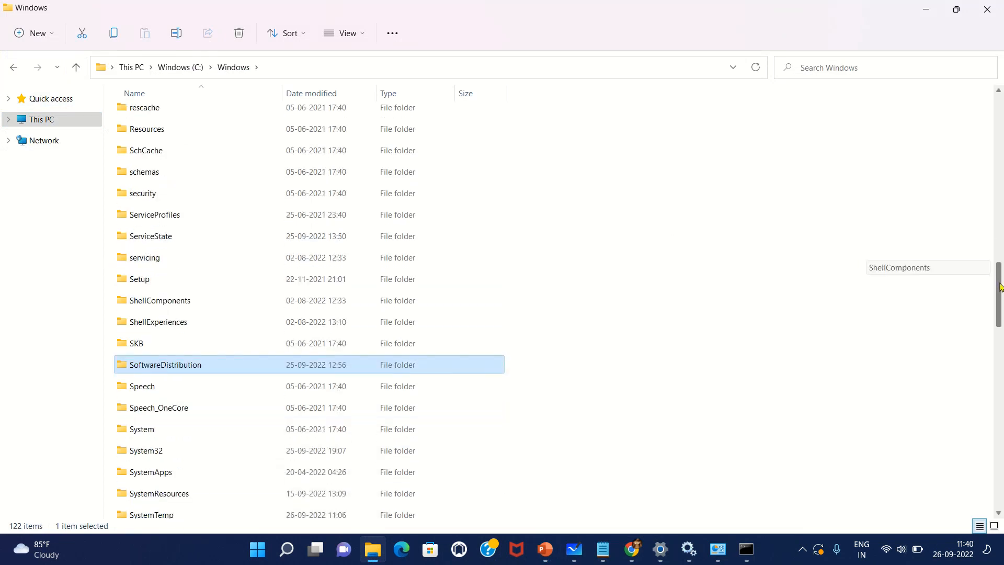
{"action": "right_click", "coordinate": [219, 366]}
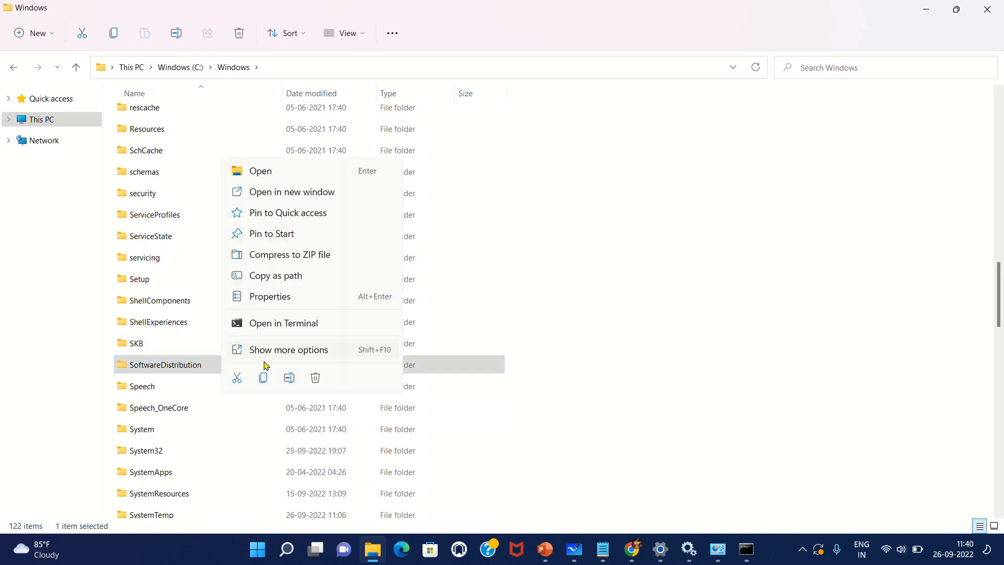
{"action": "left_click", "coordinate": [307, 350]}
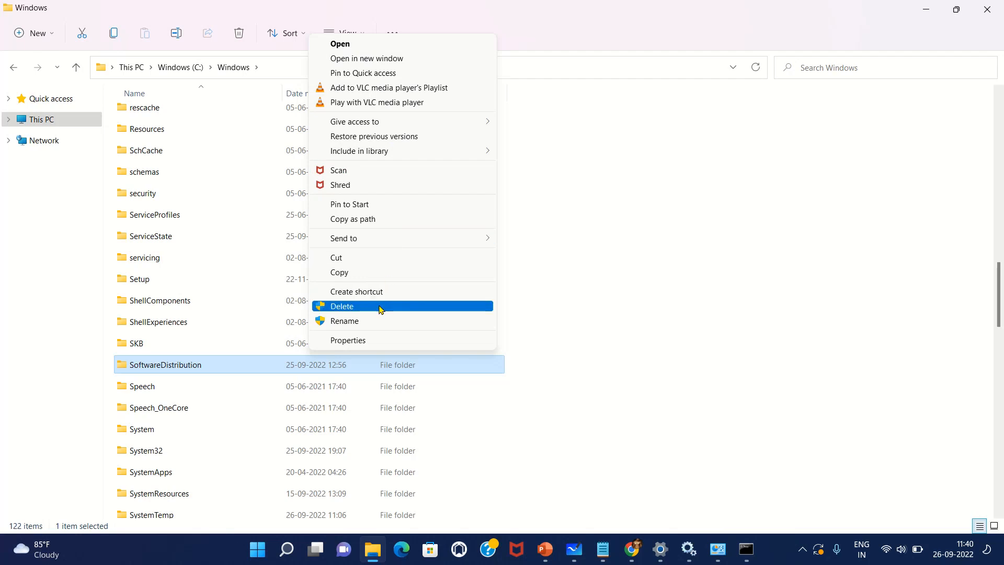
{"action": "left_click", "coordinate": [627, 255]}
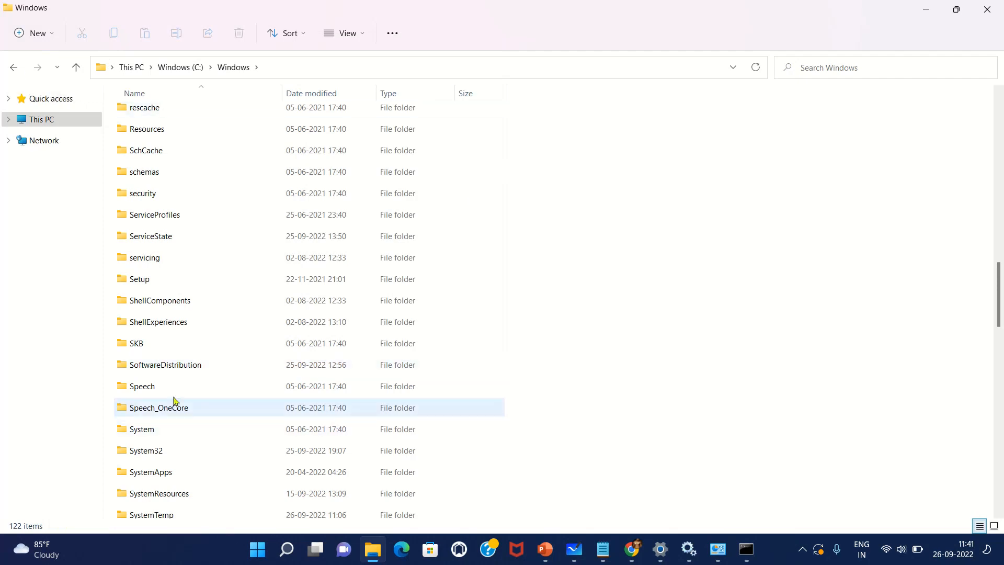
{"action": "left_click", "coordinate": [183, 373]}
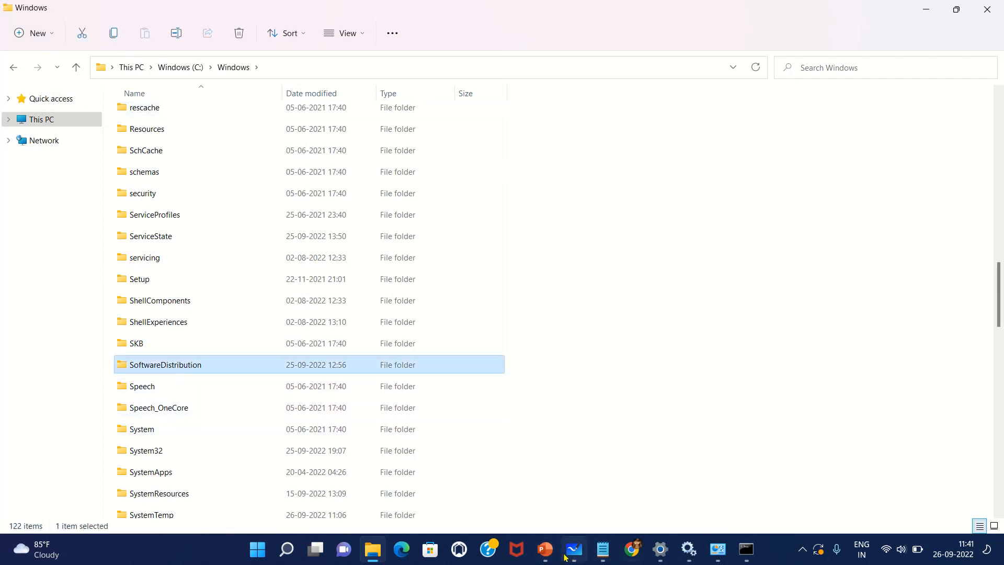
Step: Switch back to the PowerPoint checklist and review the MECM (SCCM) agent health item
{"action": "mouse_move", "coordinate": [550, 557]}
{"action": "left_click", "coordinate": [476, 493]}
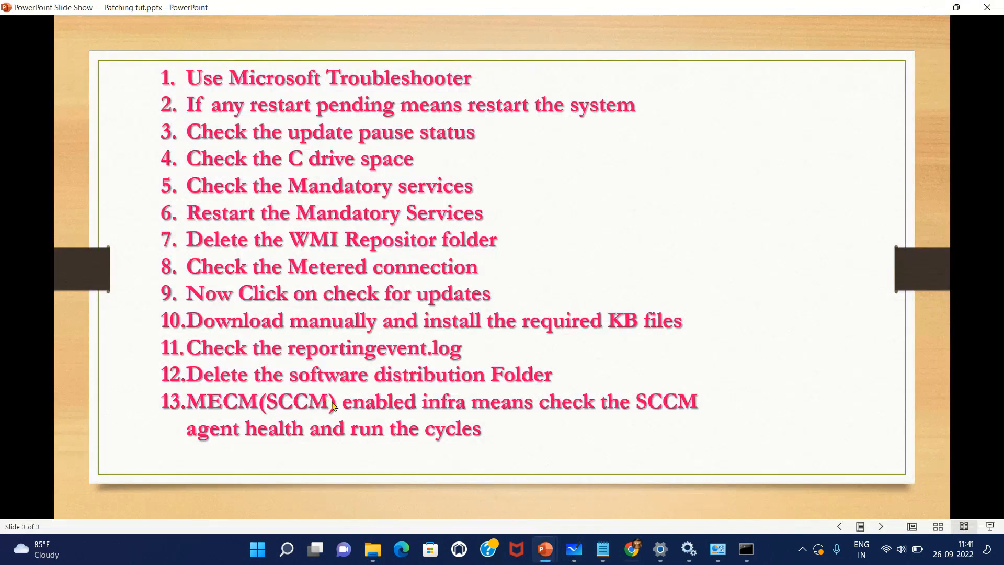